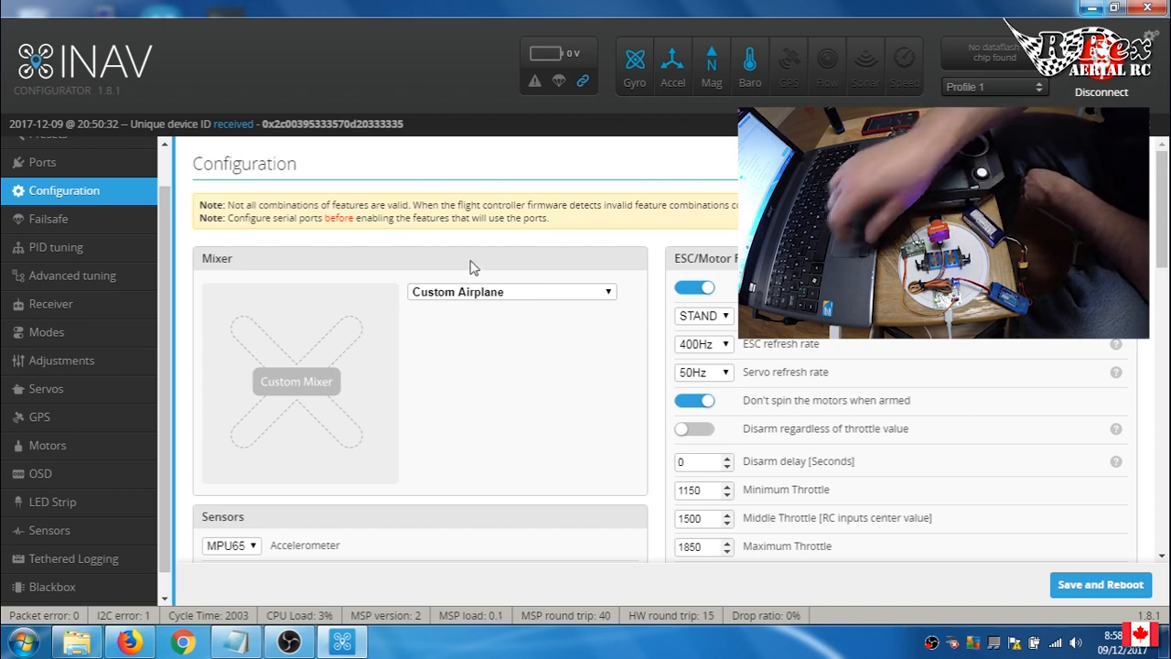
# Open the command-line interface, query the current mixer with mixer, and show the available mixers with mixer list
pyautogui.scroll(-1, 168, 469)
pyautogui.click(68, 590)
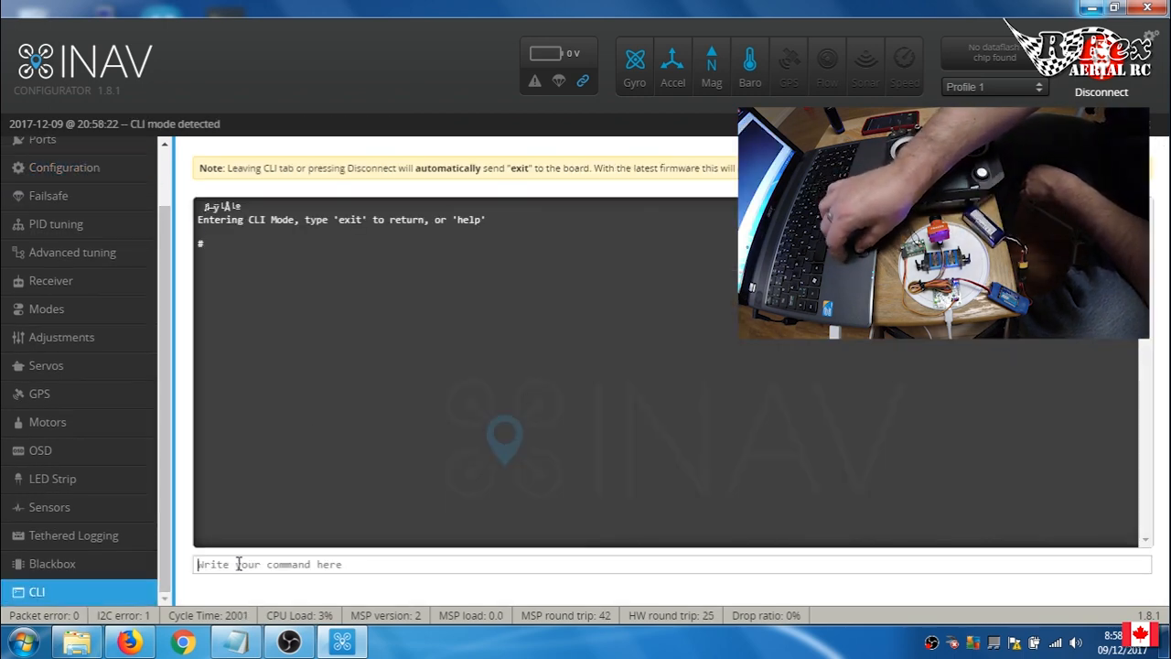
pyautogui.write('mixer')
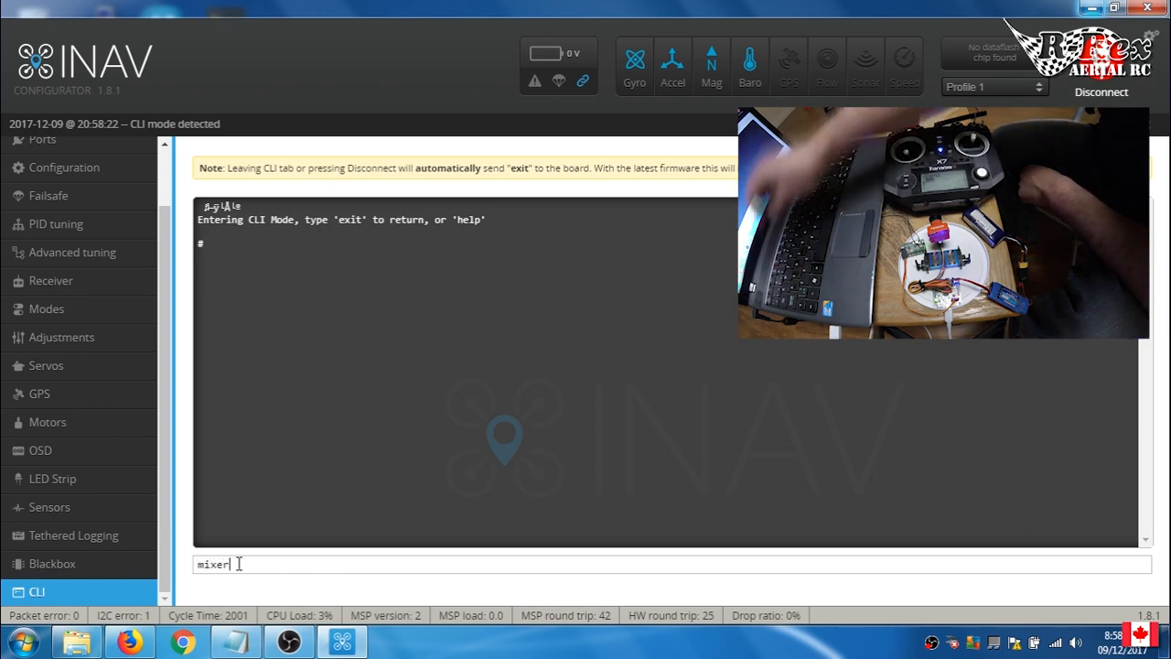
pyautogui.press('Return')
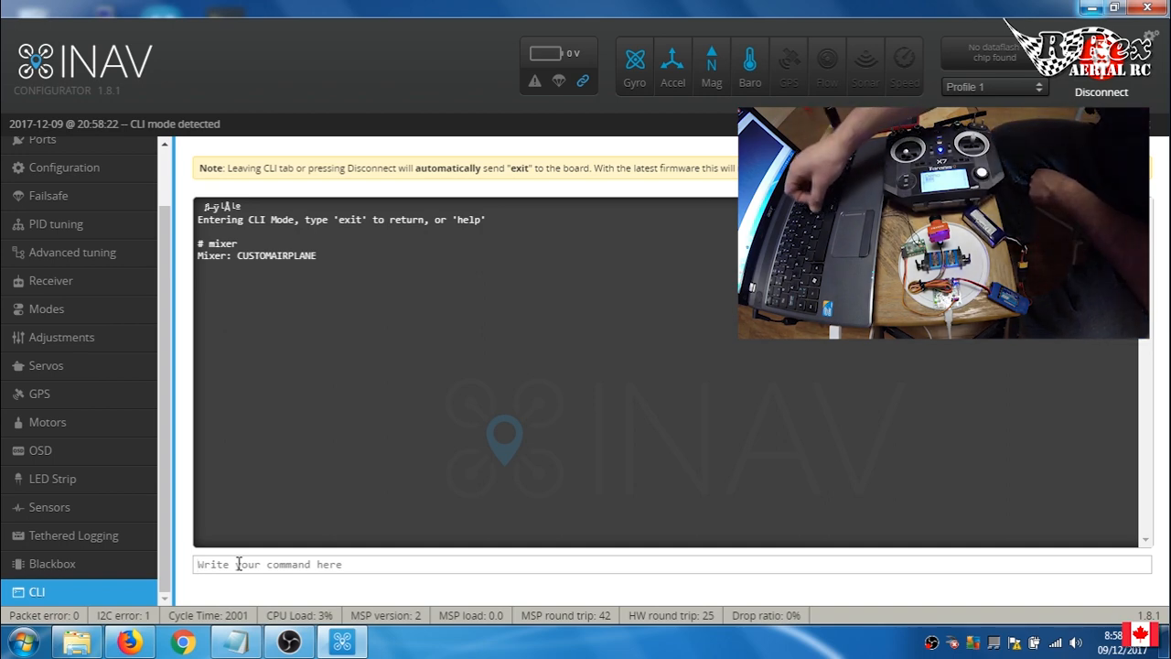
pyautogui.write('mixer ')
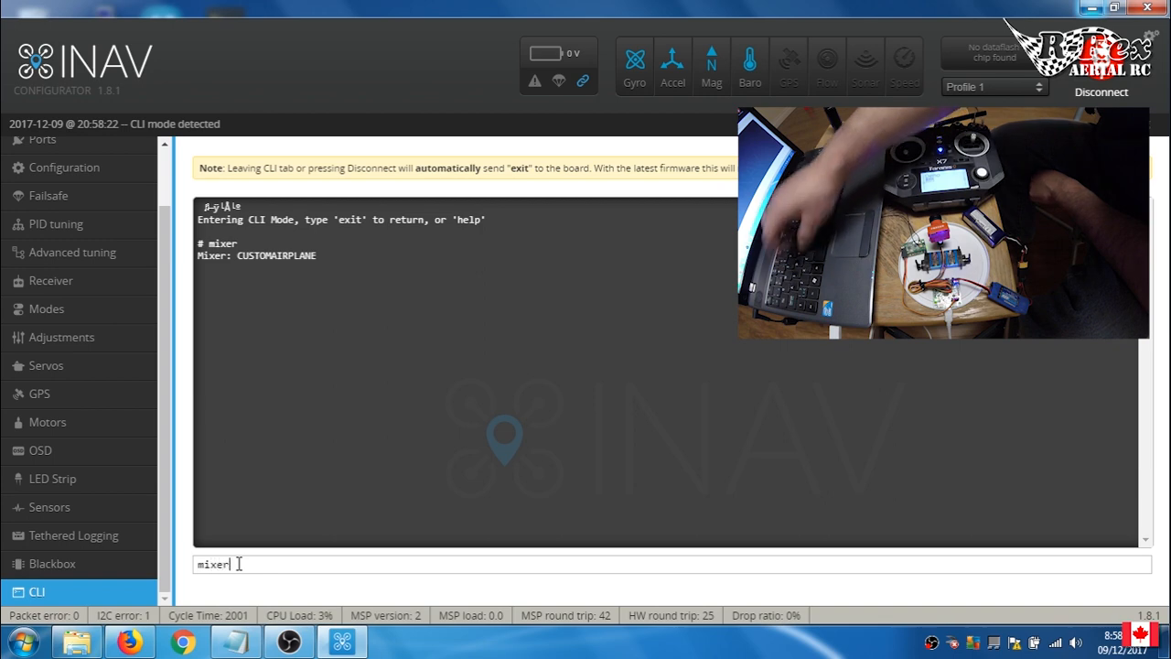
pyautogui.write('list')
pyautogui.press('Return')
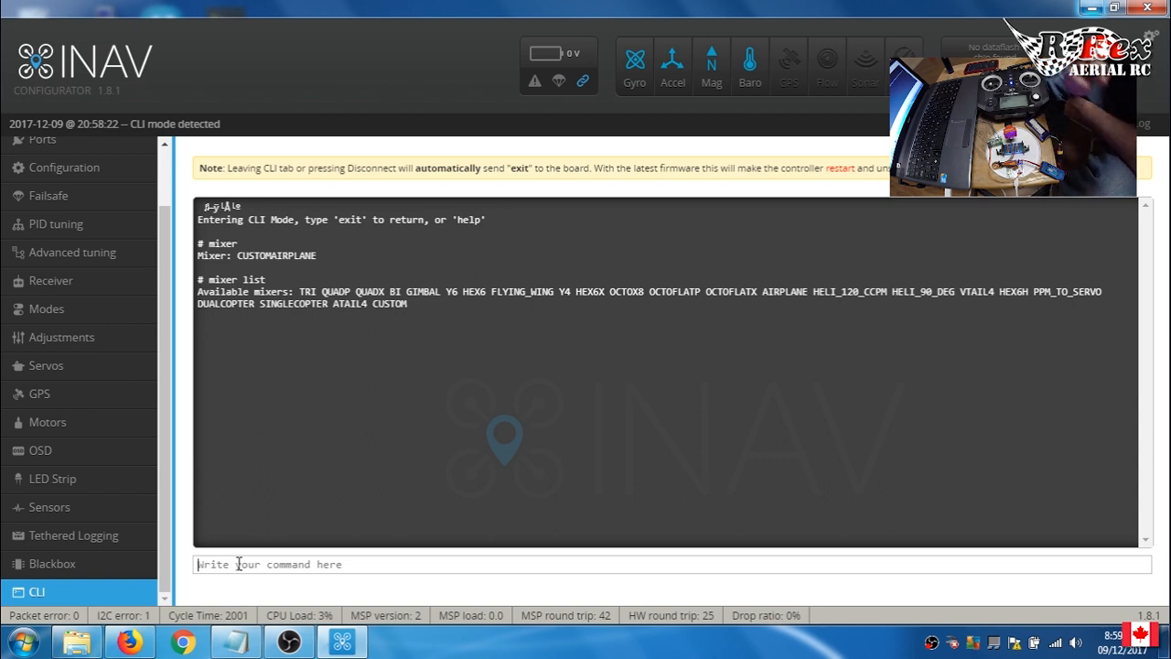
# Set the mixer type with the command mixer customairplane and save the configuration to the flight controller
pyautogui.write('mixer custom')
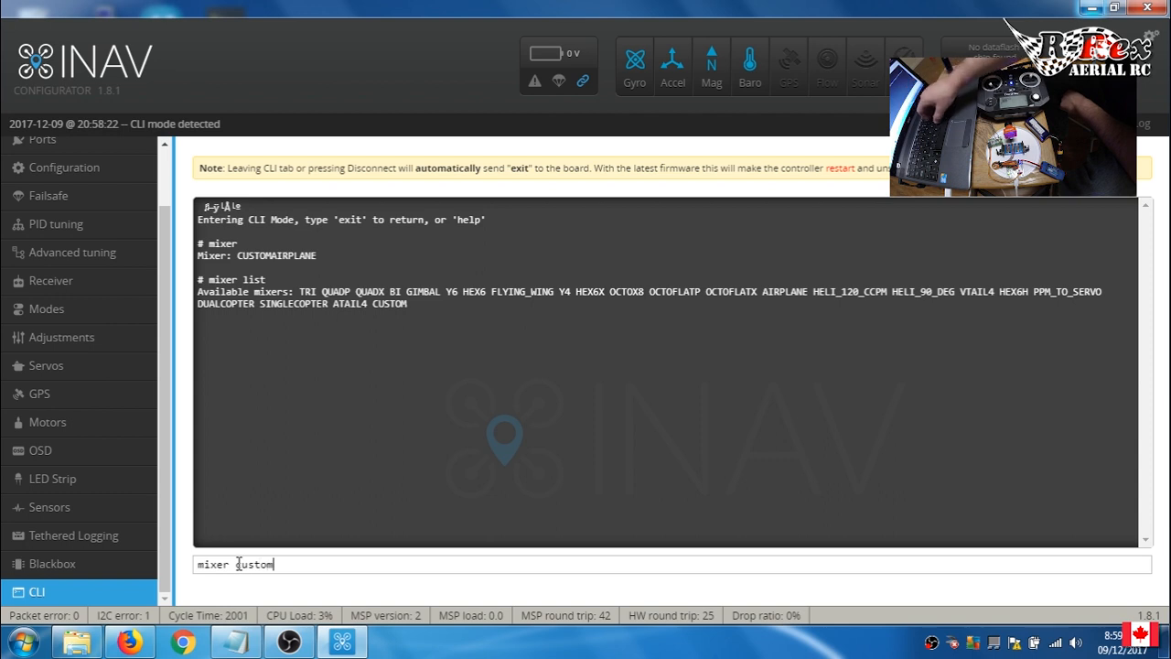
pyautogui.write('airp')
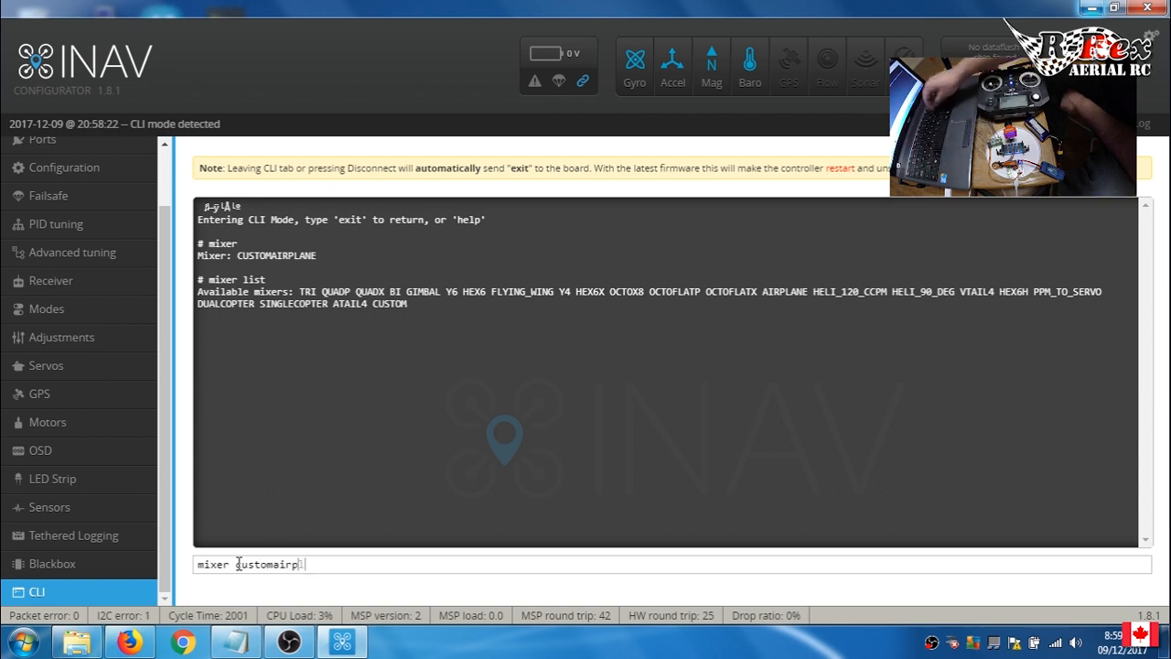
pyautogui.write('lane')
pyautogui.press('Return')
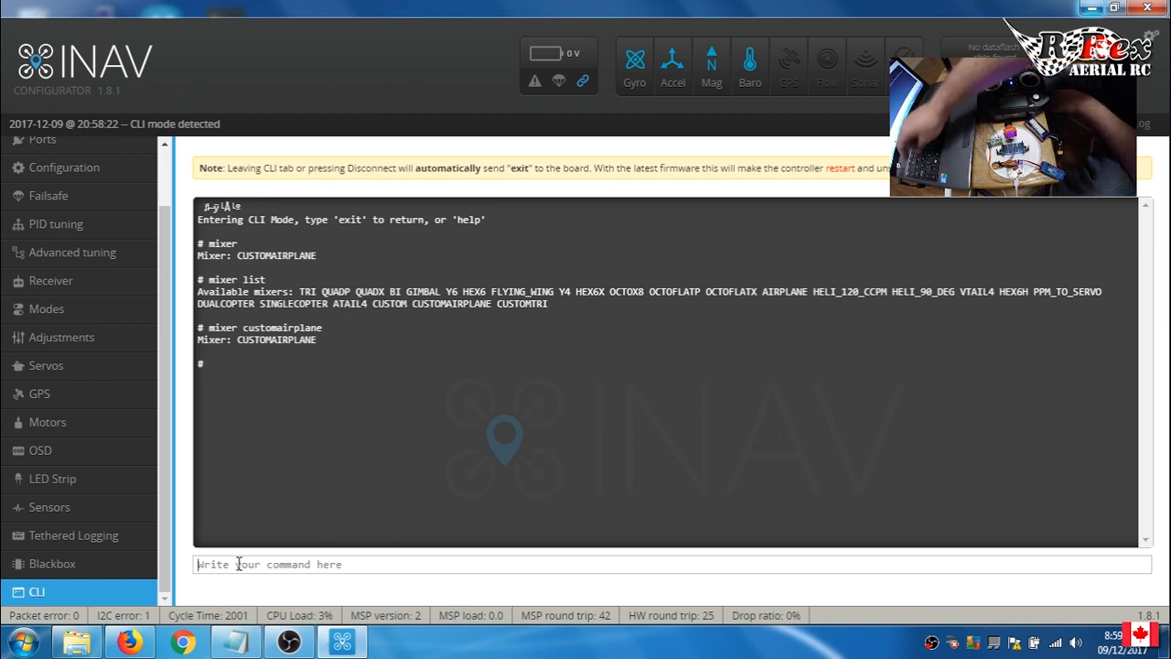
pyautogui.write('save')
pyautogui.press('Return')
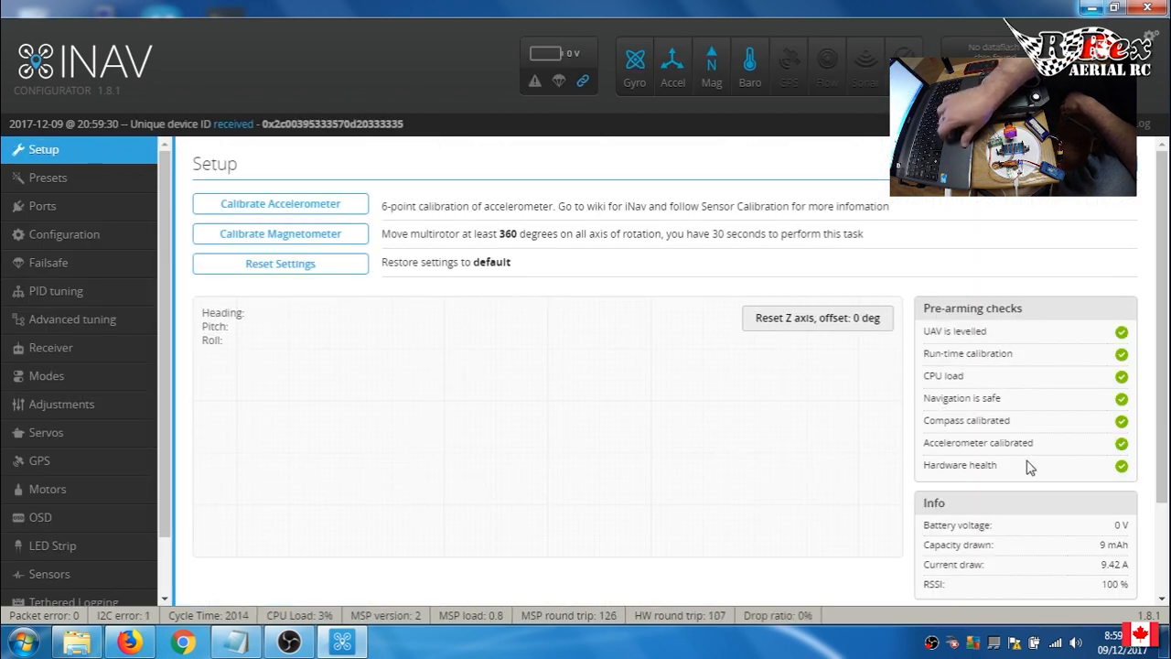
# Reopen the command-line interface and print the current motor and servo mixing rules with mmix and smix
pyautogui.scroll(-3, 170, 282)
pyautogui.click(74, 590)
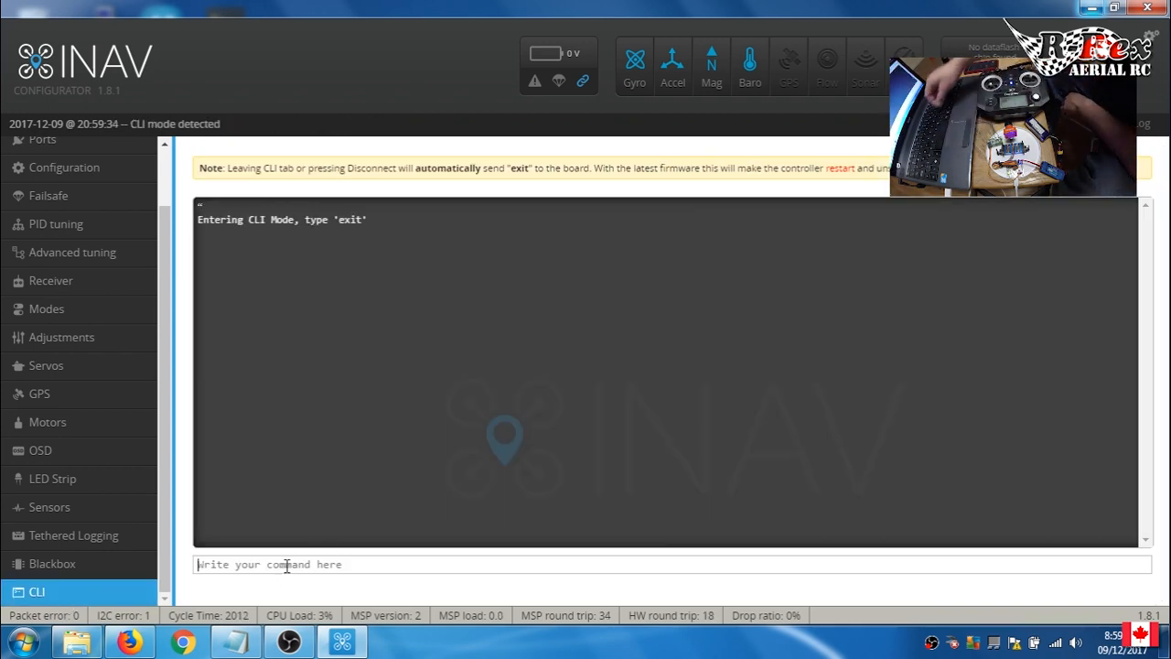
pyautogui.write('#')
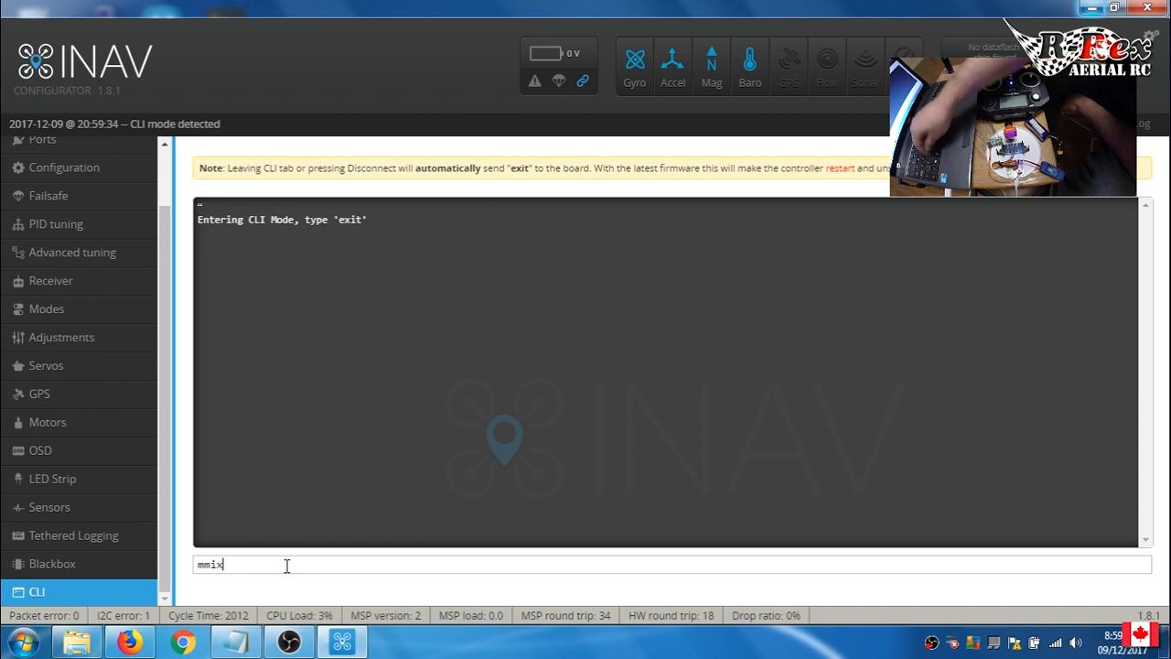
pyautogui.press('Return')
pyautogui.write('smi')
pyautogui.press('Return')
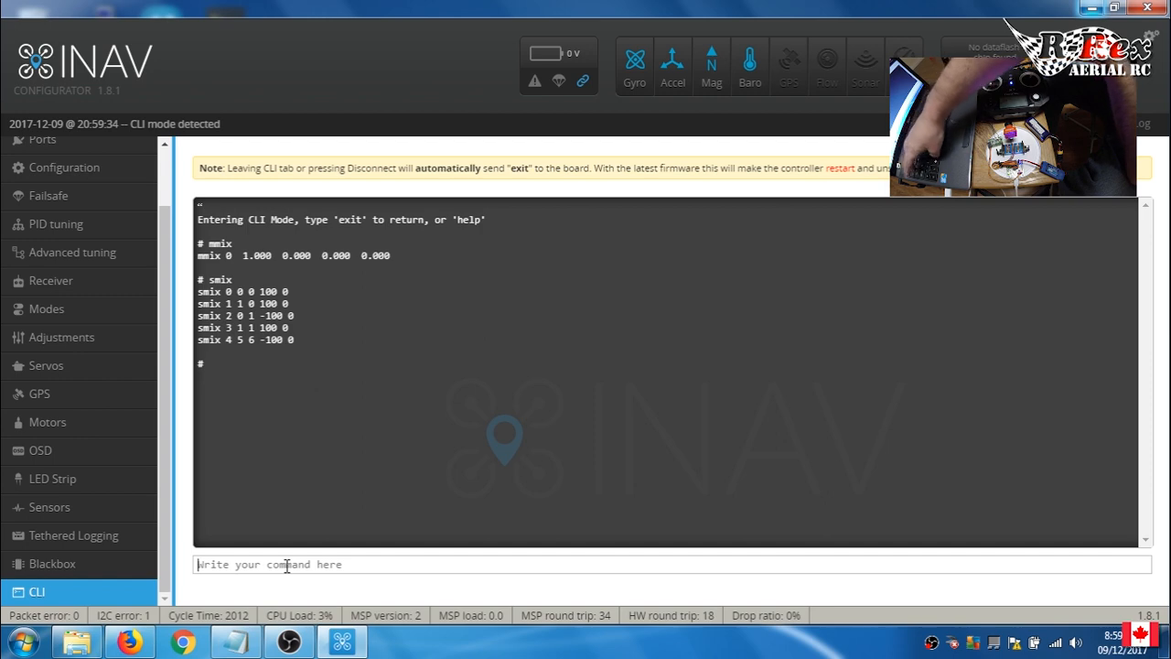
# Switch to Demo Mix.txt in Notepad and add the line mixer customairplane between the Mixer.md link and the MMIX comment
pyautogui.hotkey('alt', 'Tab')
pyautogui.hotkey('alt', 'Tab')
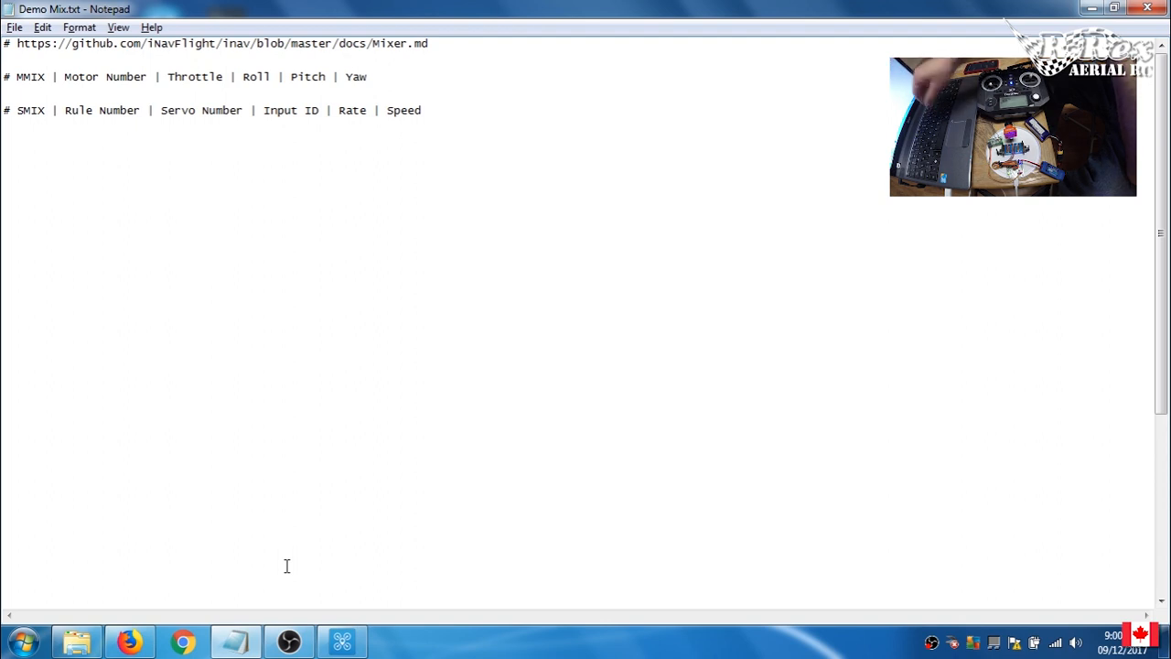
pyautogui.press('Return')
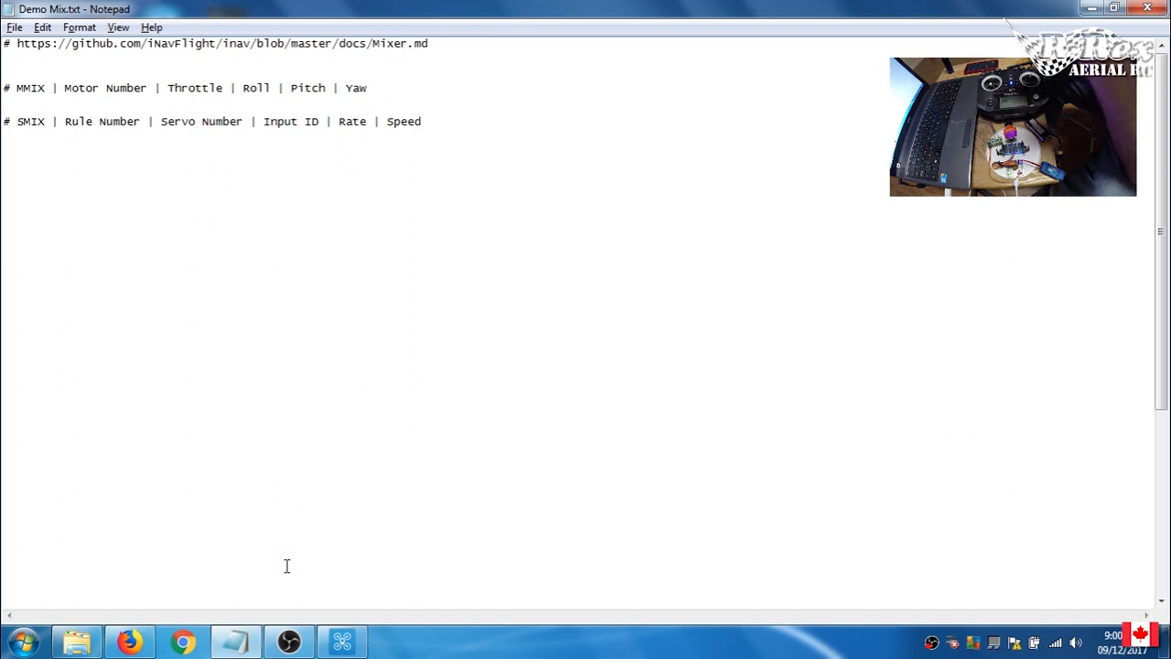
pyautogui.write('mixer')
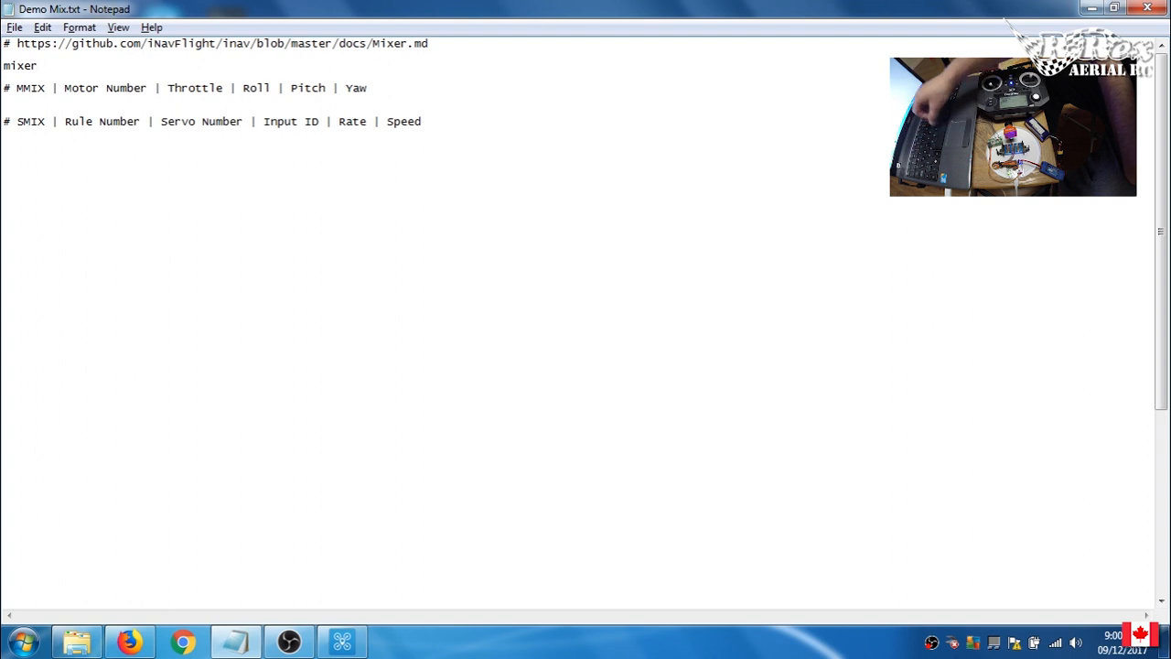
pyautogui.write(' customairplane')
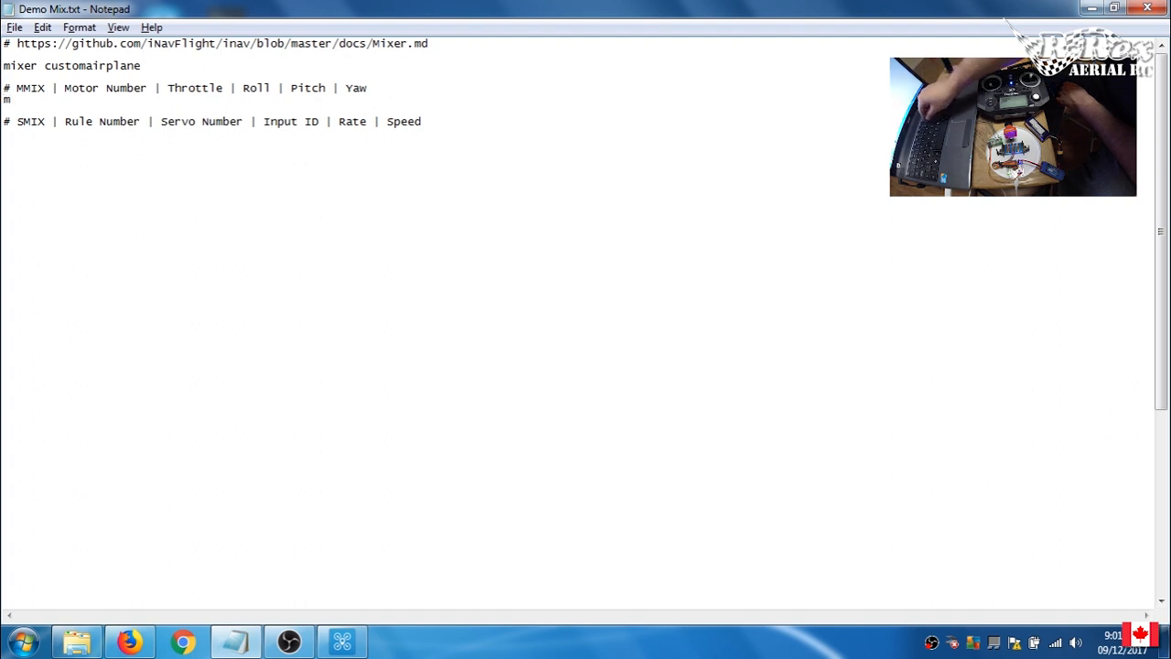
# Add mmix reset below the MMIX comment, followed by blank lines, and smix reset below the SMIX comment
pyautogui.write('x')
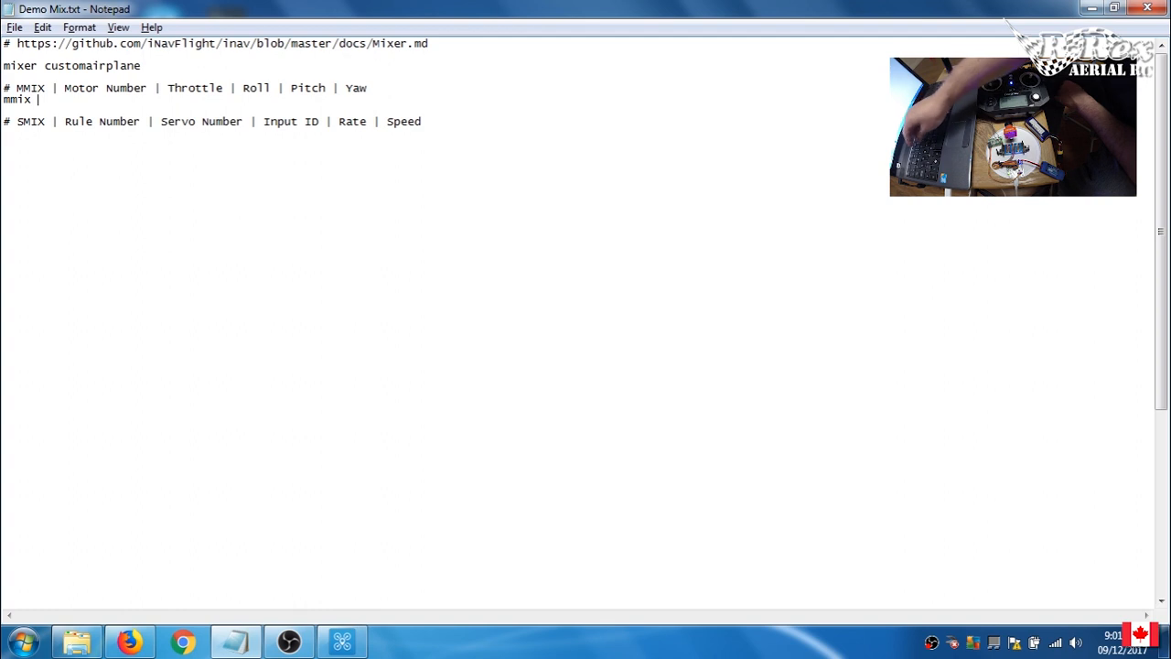
pyautogui.write(' reset')
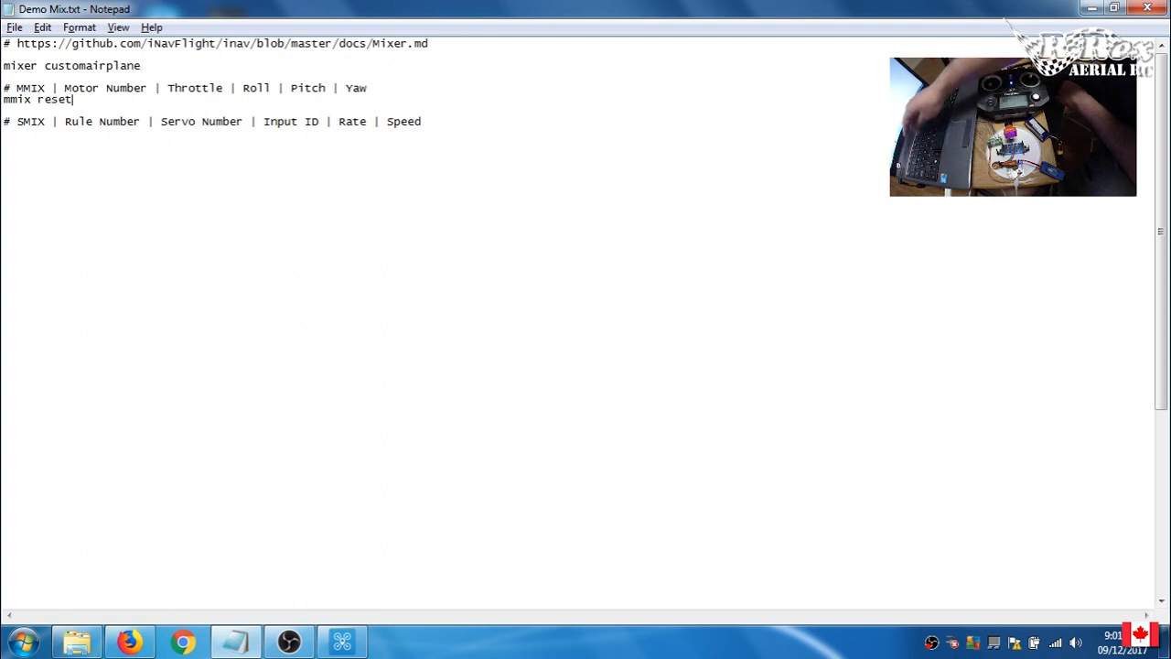
pyautogui.press('Return')
pyautogui.press('Return')
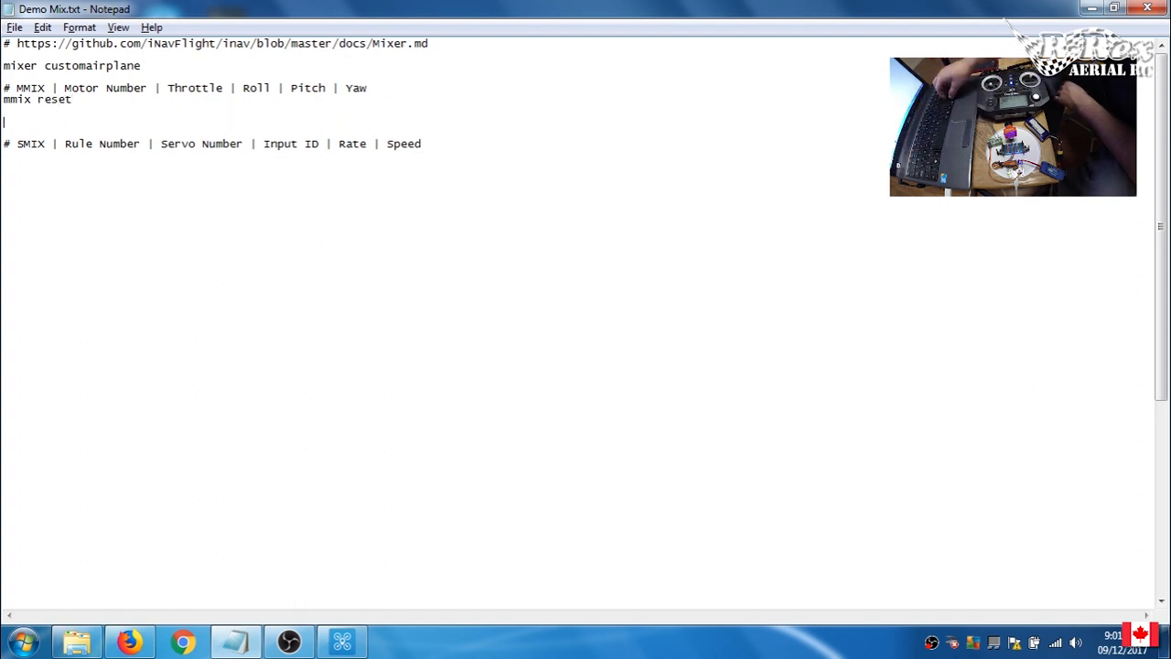
pyautogui.write('s')
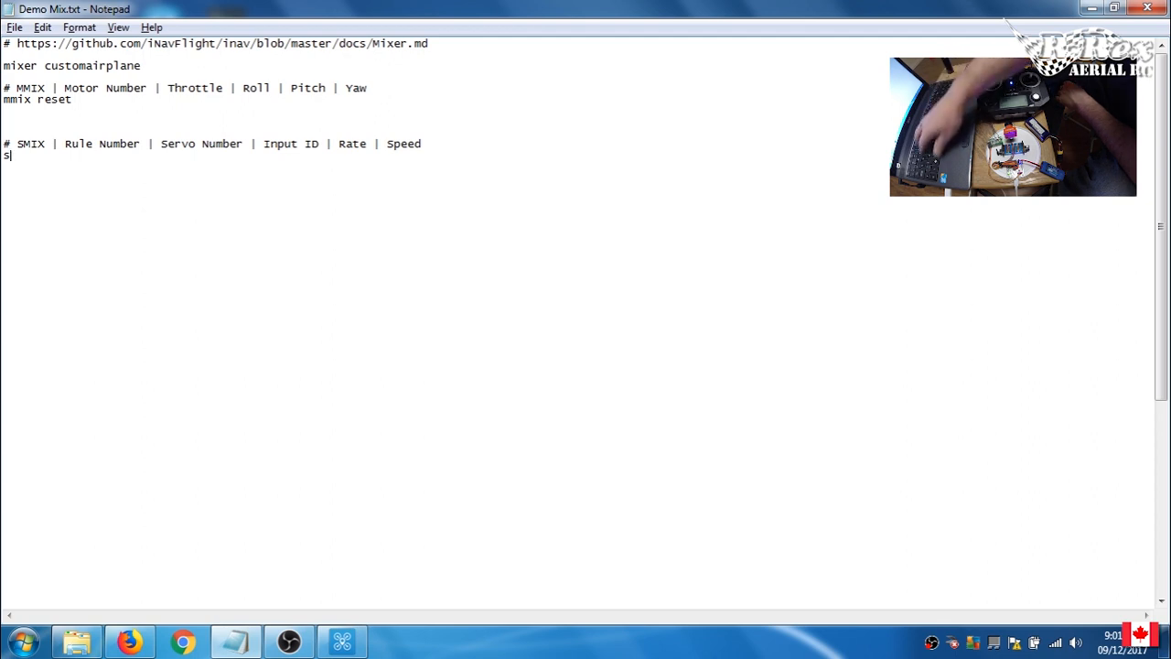
pyautogui.write('mix reset')
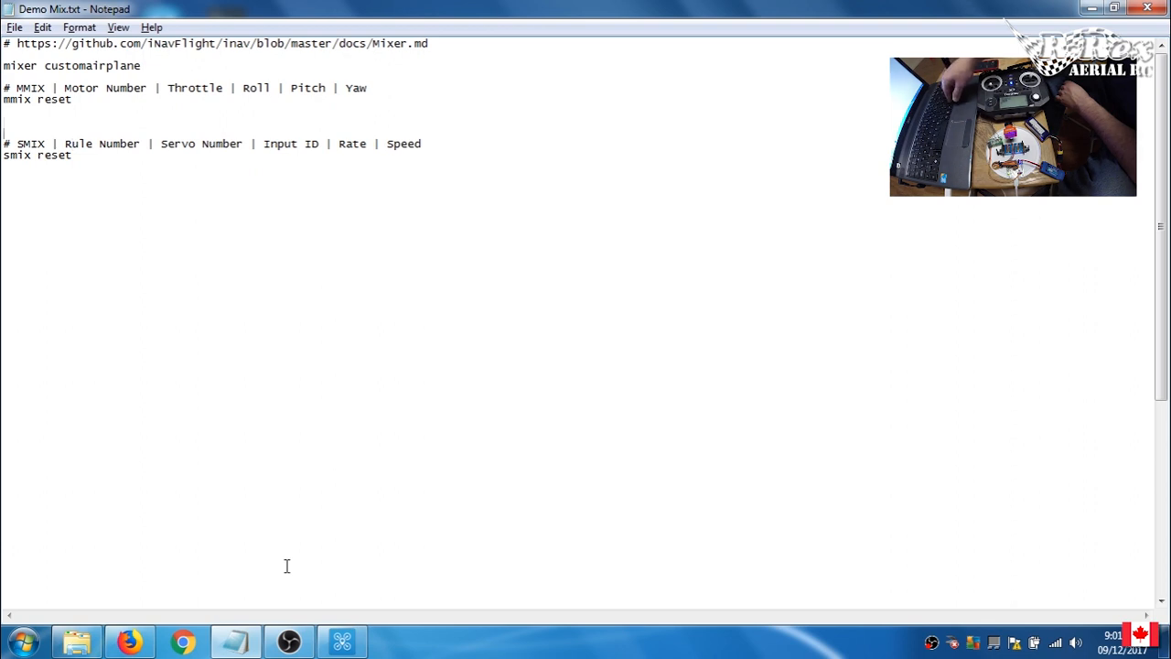
# Add a save command at the end of the file, separated from smix reset by two blank lines
pyautogui.press('Return')
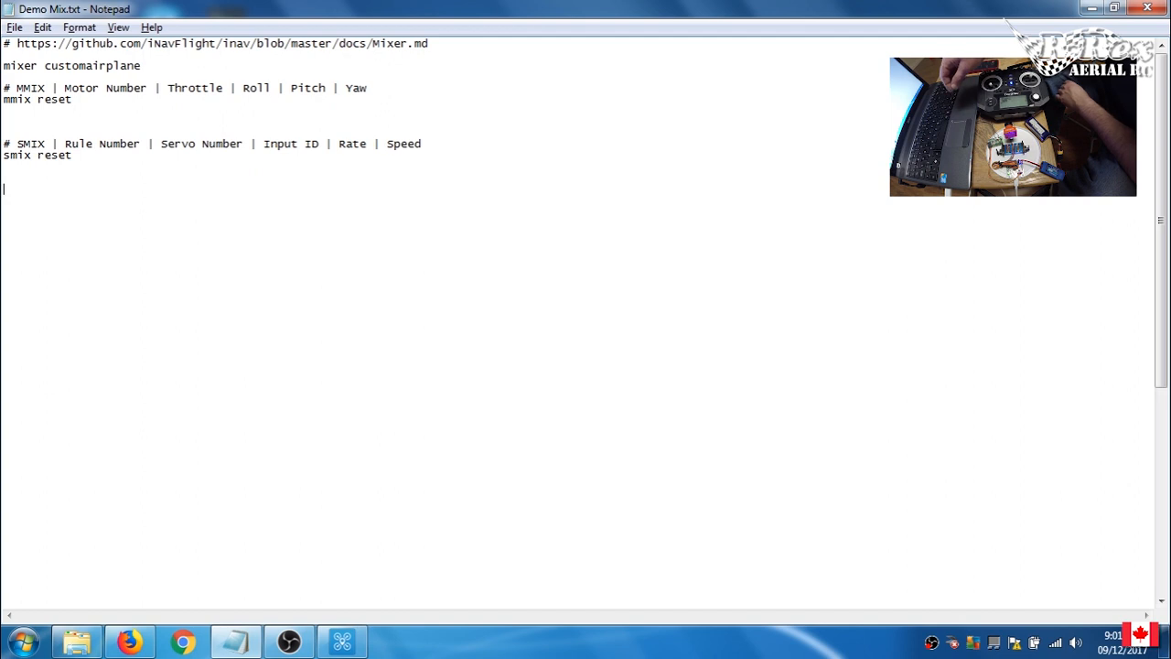
pyautogui.write('sa')
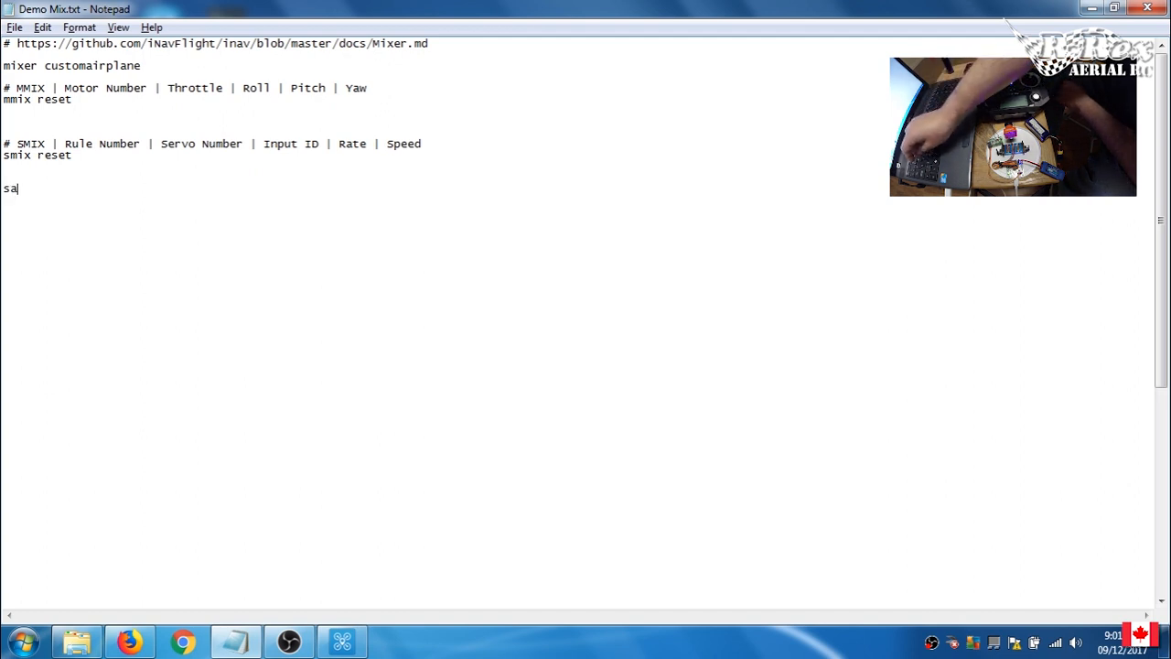
pyautogui.write('ve')
# Add the first motor rule, mmix 0 1 0 0 0.3, directly below mmix reset
pyautogui.press('Up')
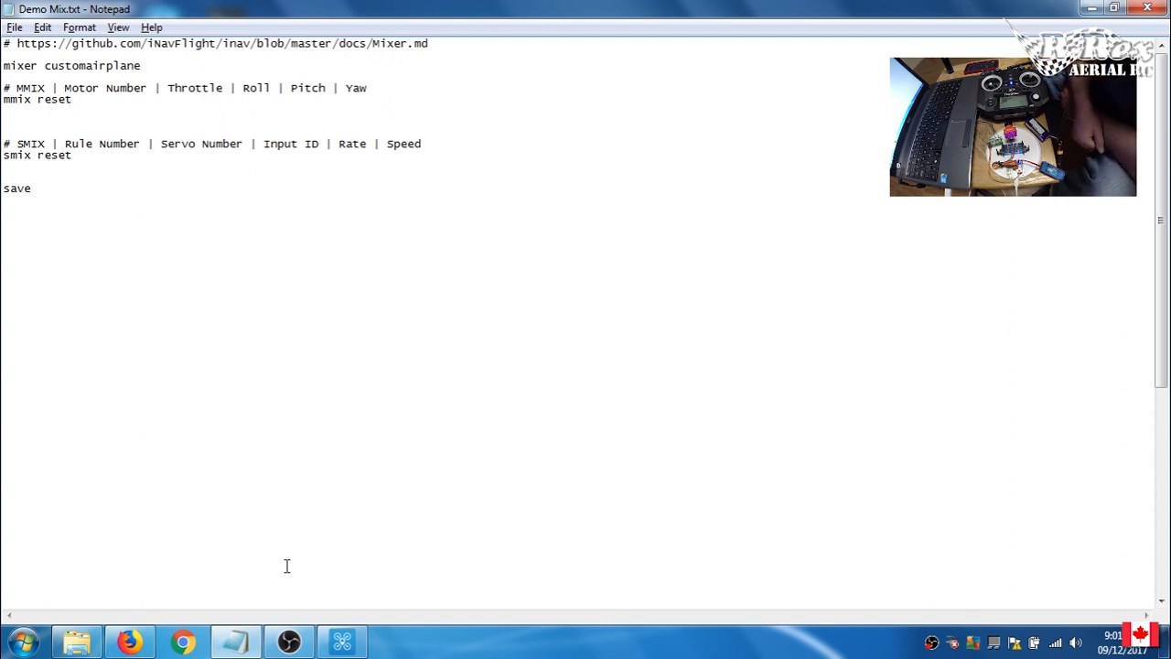
pyautogui.press('Up')
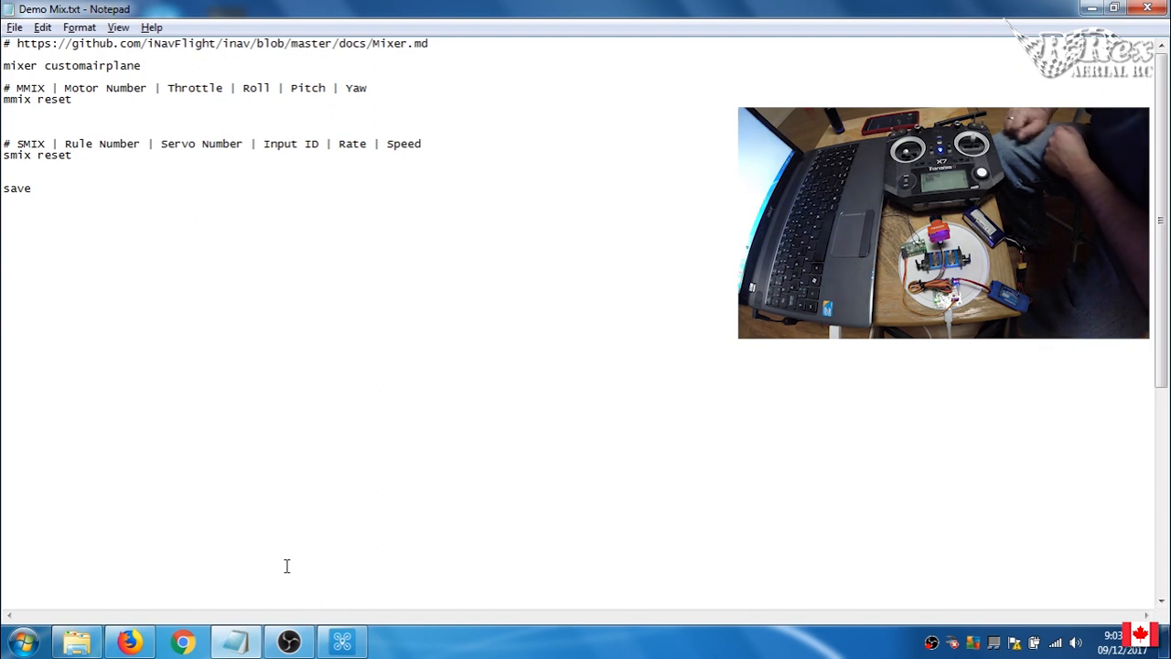
pyautogui.write('mmix')
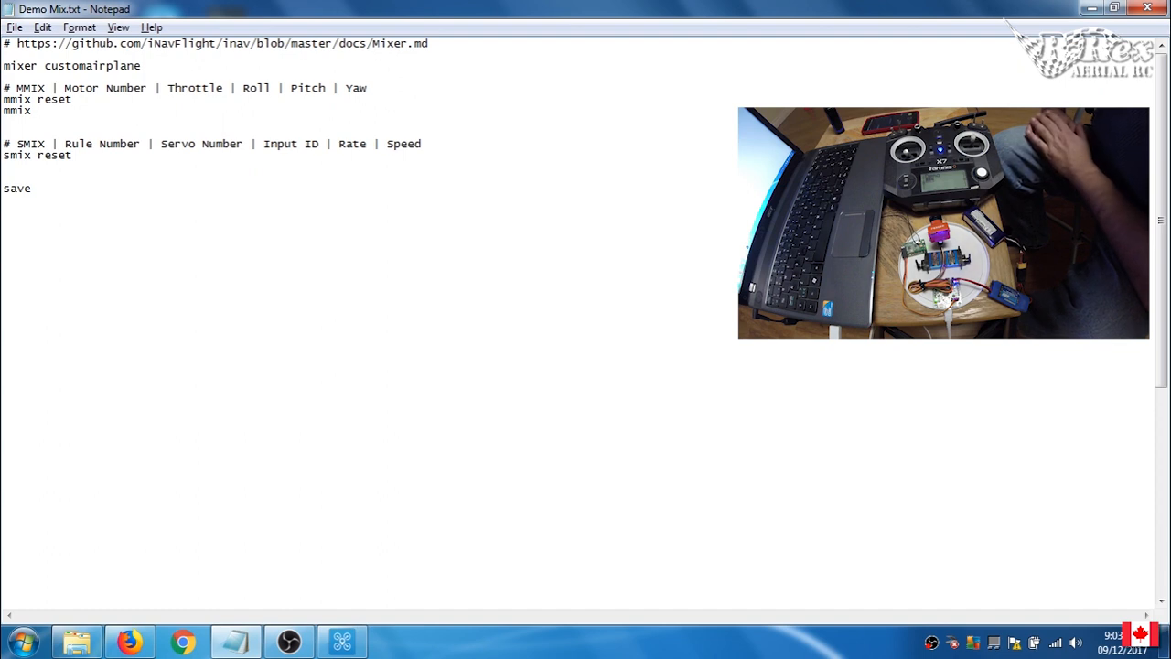
pyautogui.write('0')
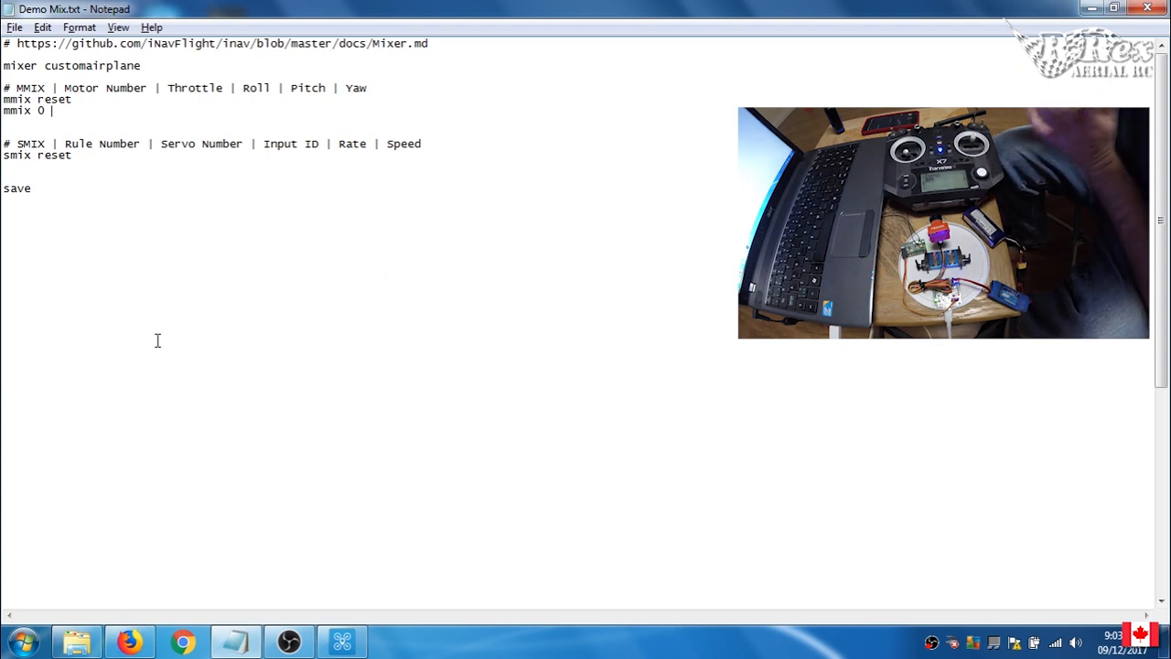
pyautogui.write('1')
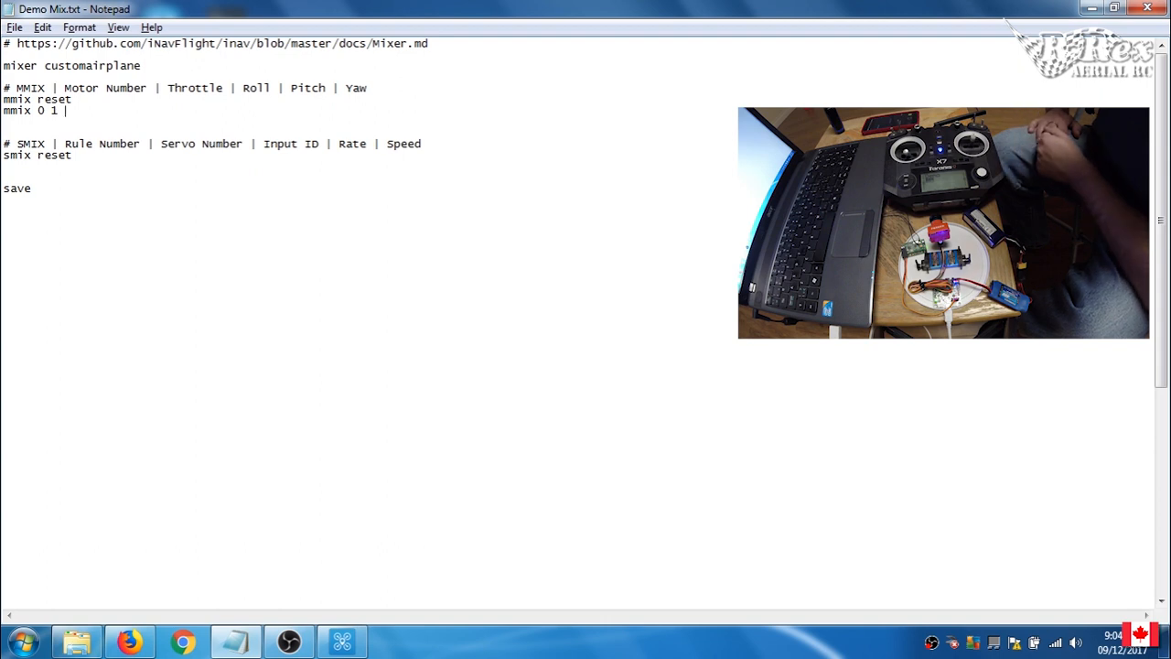
pyautogui.write('0')
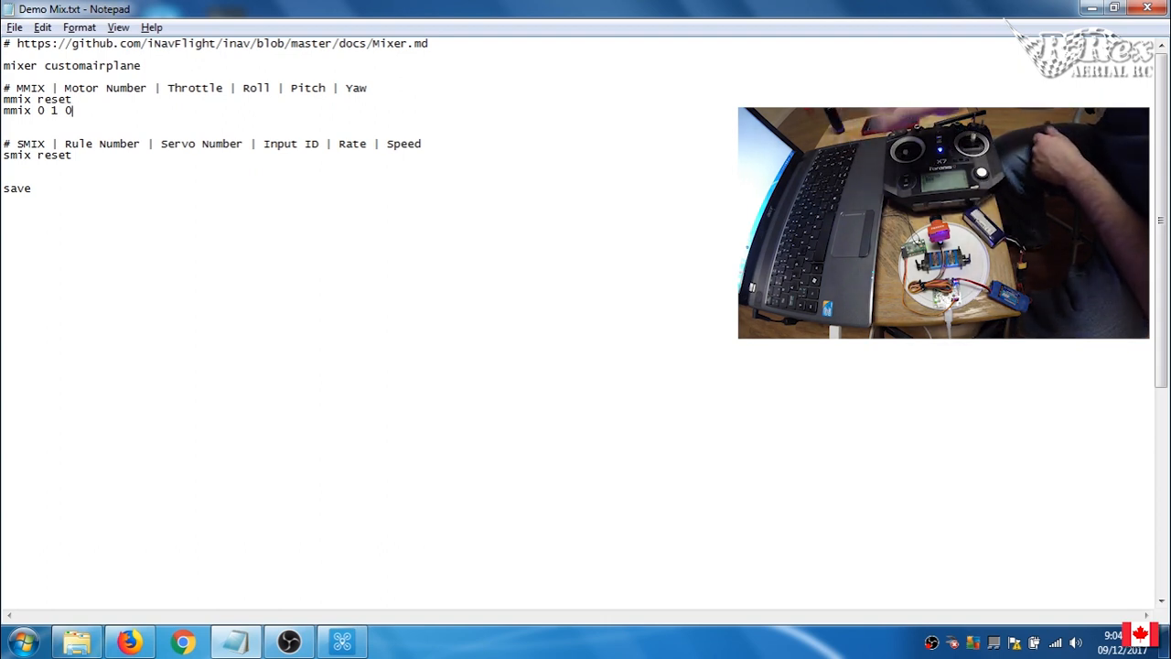
pyautogui.write(' 0 0.3')
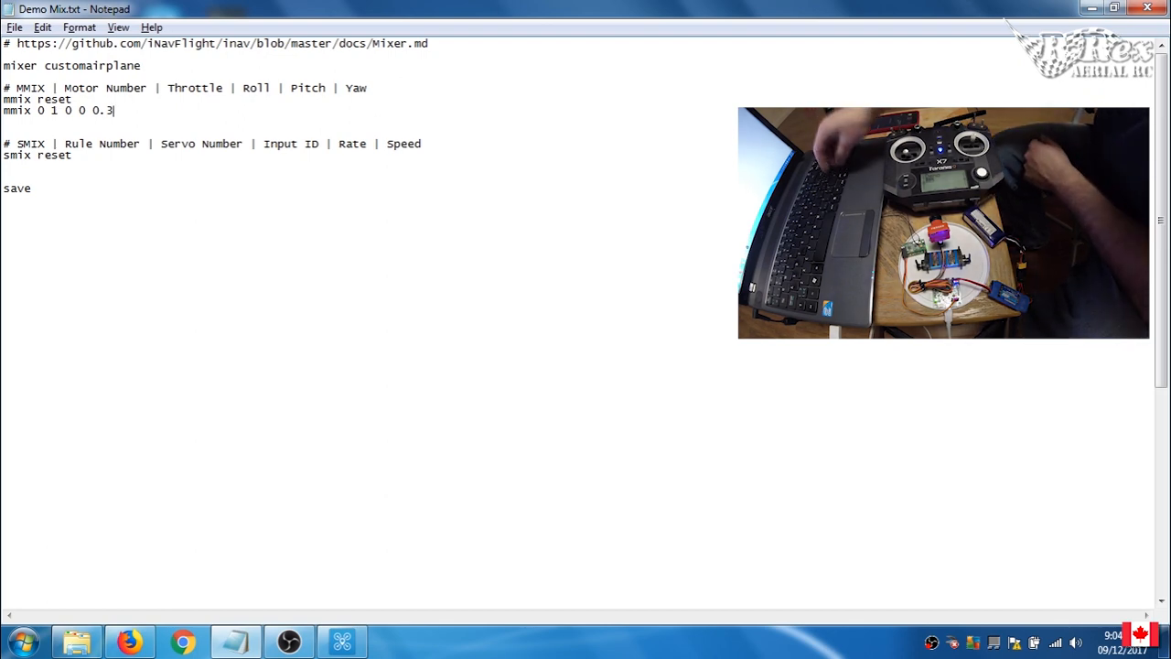
# Add the second motor rule, mmix 1 1 0 0 -0.3, directly below the first motor rule
pyautogui.press('Return')
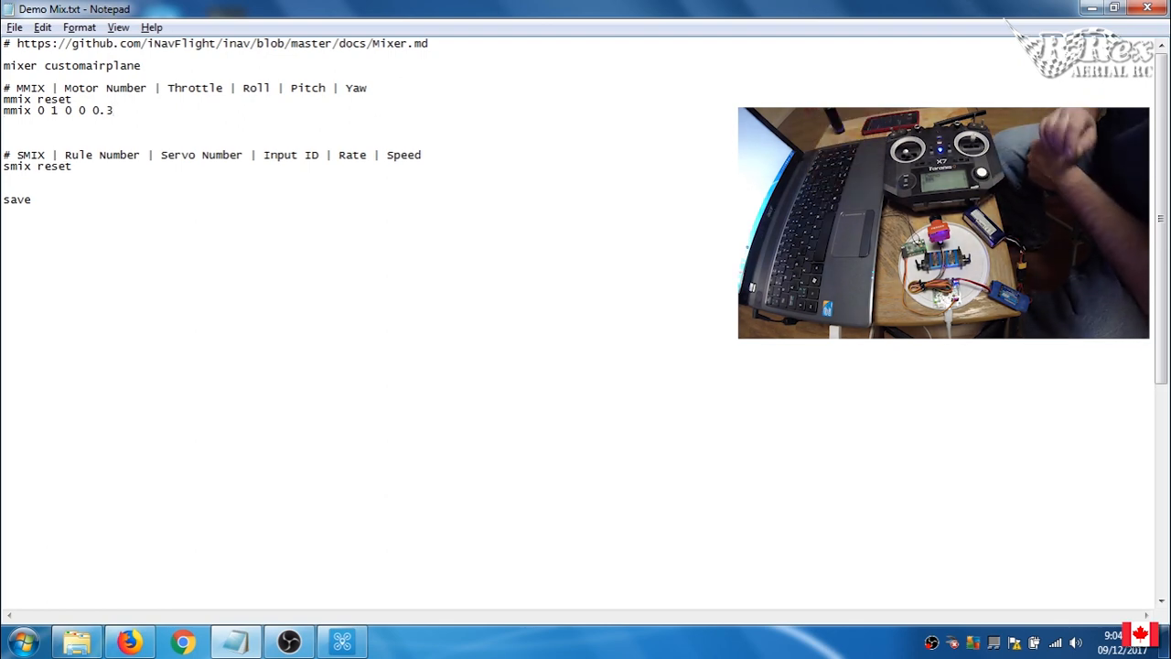
pyautogui.write('mix')
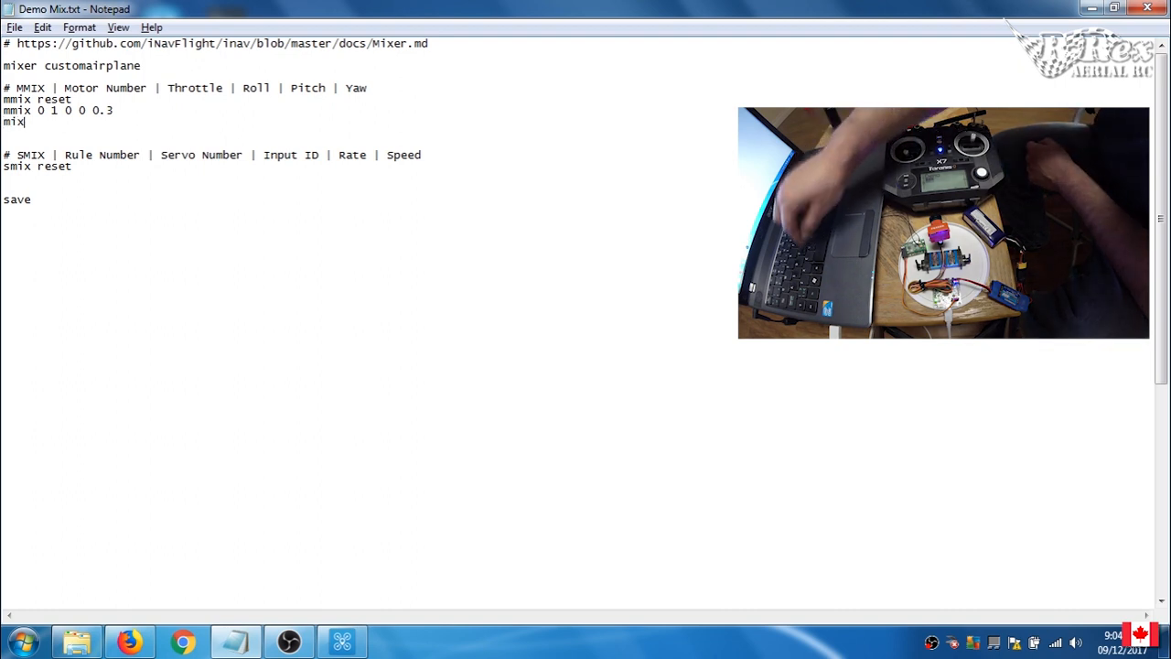
pyautogui.press('BackSpace')
pyautogui.press('BackSpace')
pyautogui.write('mix')
pyautogui.write('1')
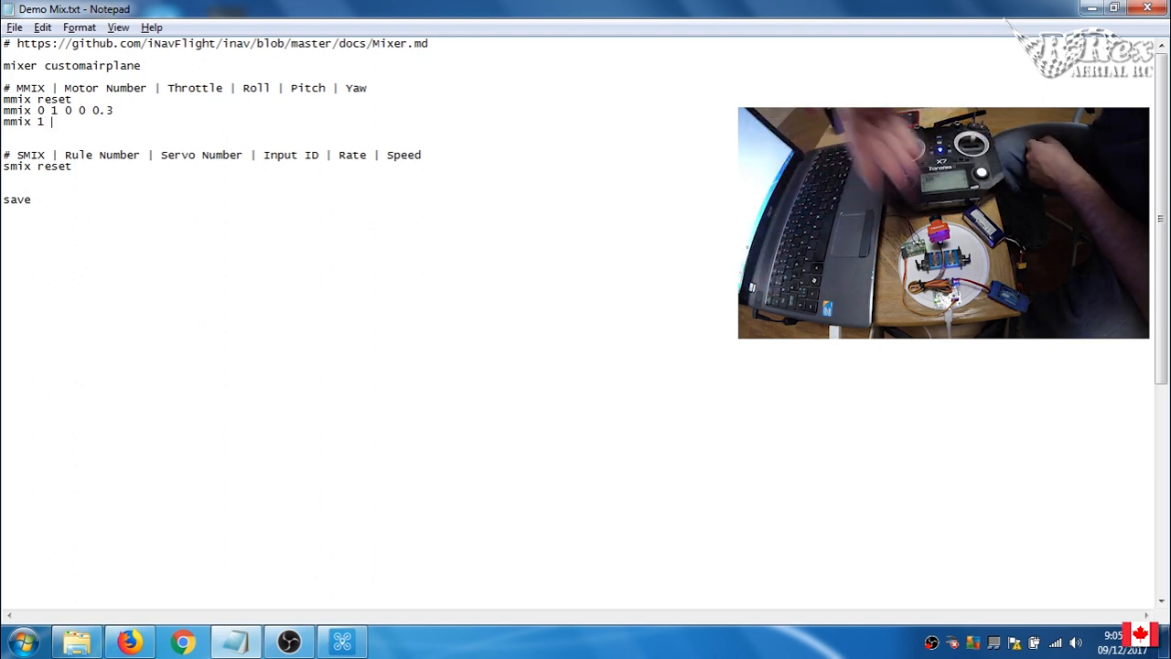
pyautogui.write(' 1')
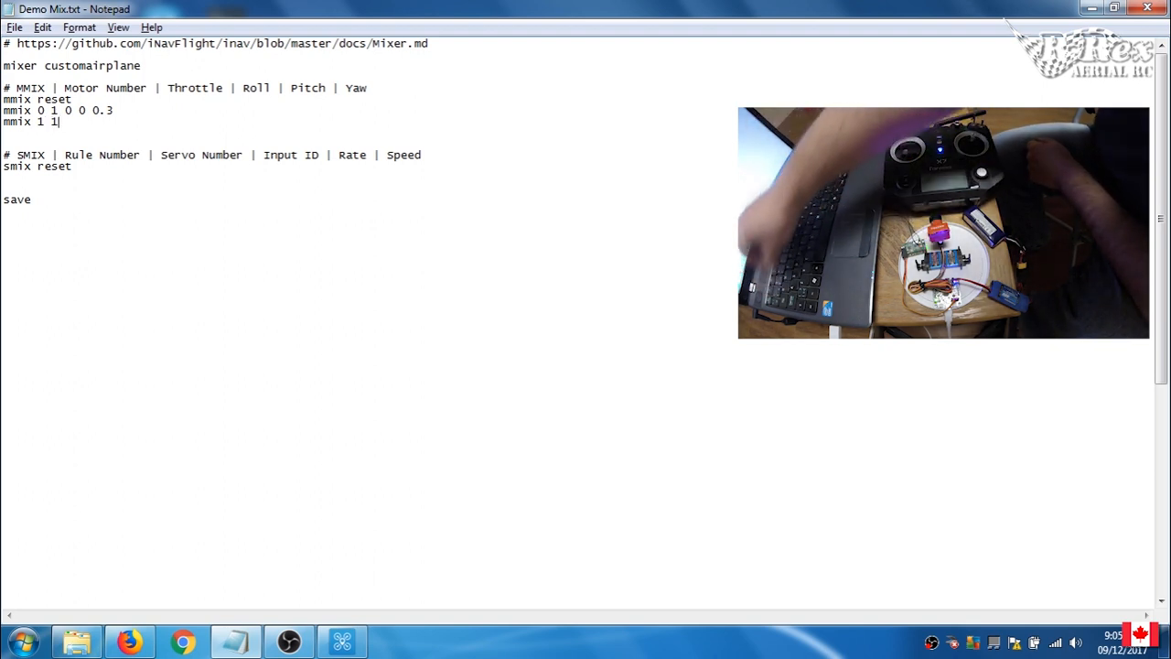
pyautogui.write(' 0 0')
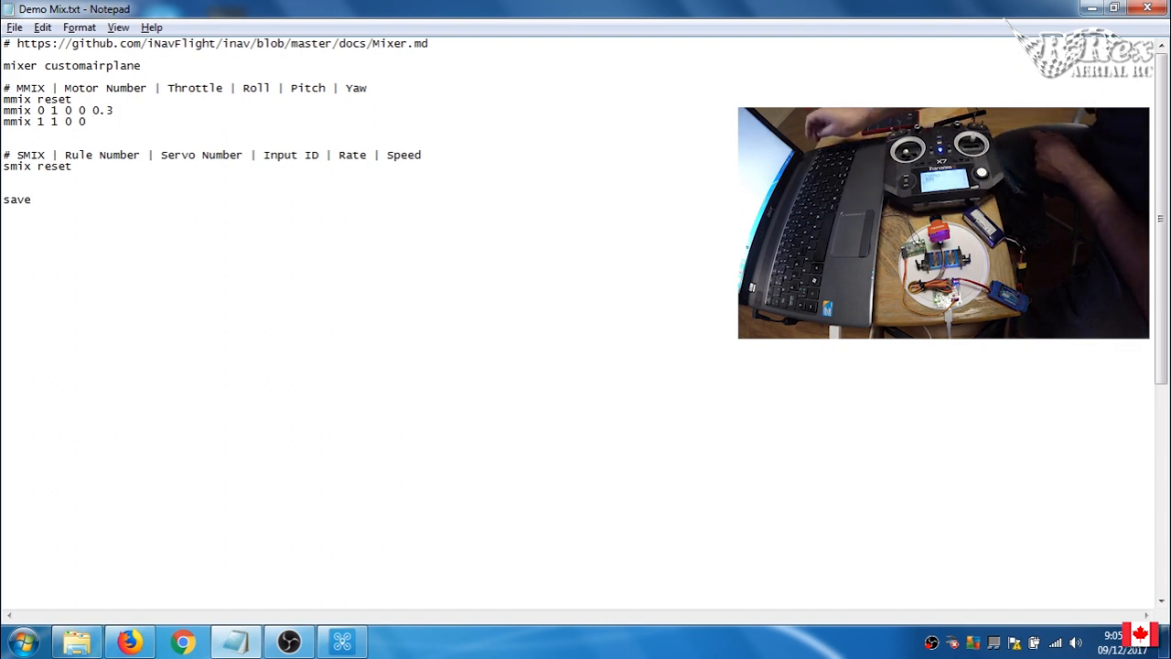
pyautogui.write('-0.3')
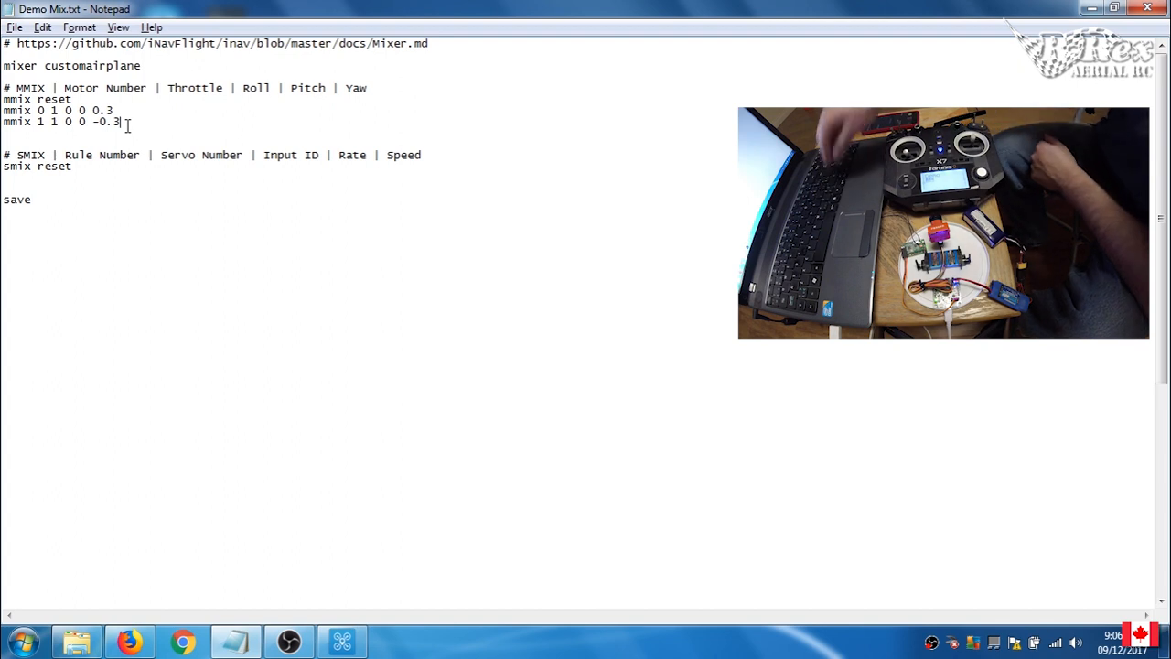
# Change the yaw values of the two motor rules to 0.2 for motor 0 and -0.2 for motor 1
pyautogui.press('Home')
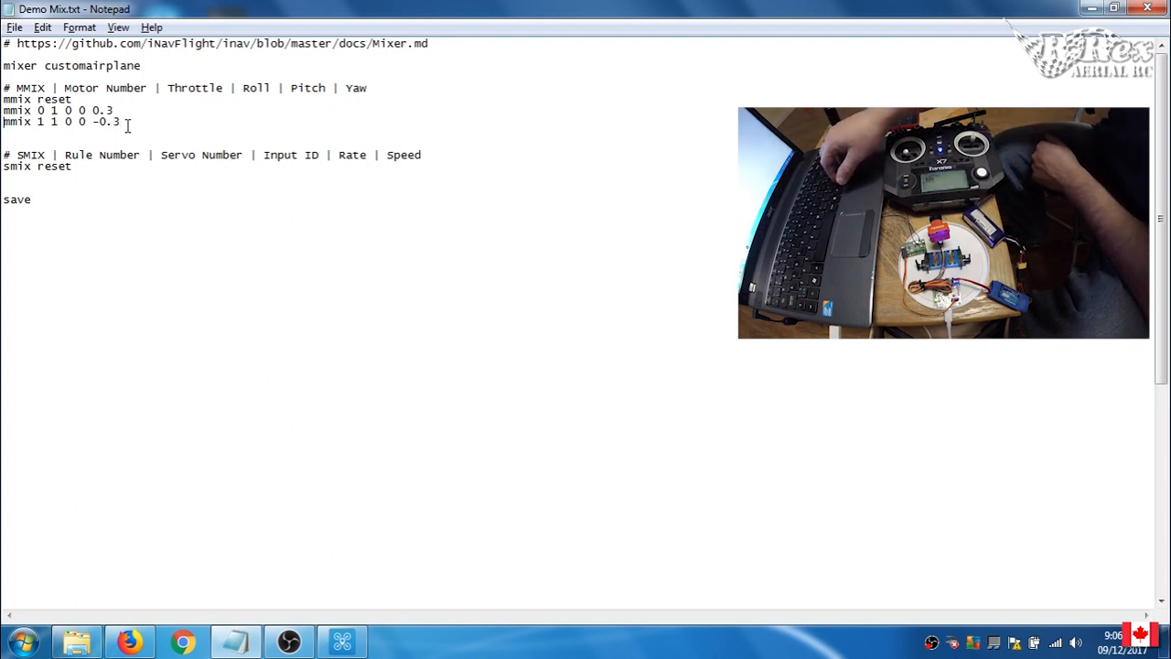
pyautogui.click(128, 123)
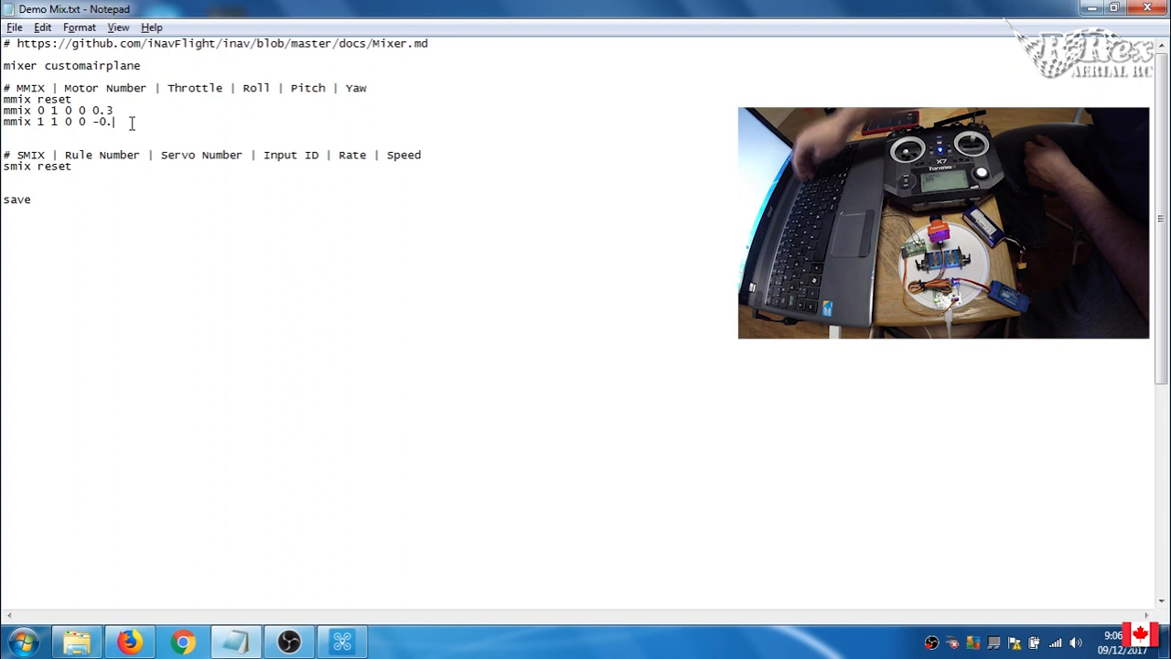
pyautogui.press('BackSpace')
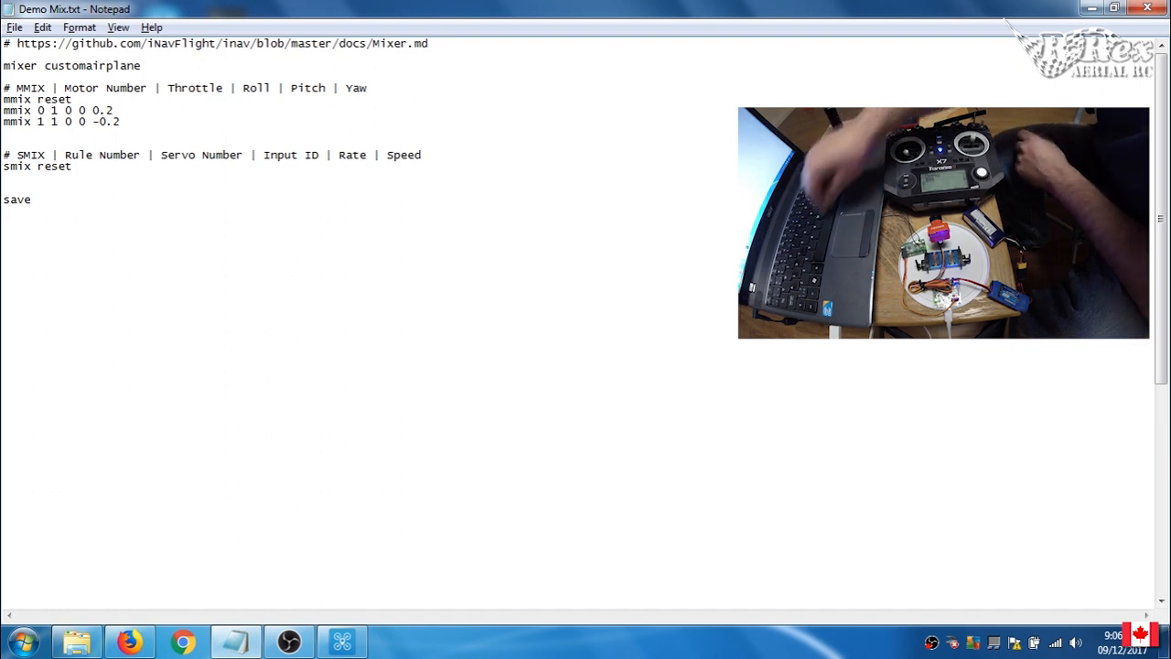
# Comment out both yaw-mixing motor rules with # and add mmix 0 1 0 0 0 on the line below them
pyautogui.write('#')
pyautogui.press('Down')
pyautogui.press('Left')
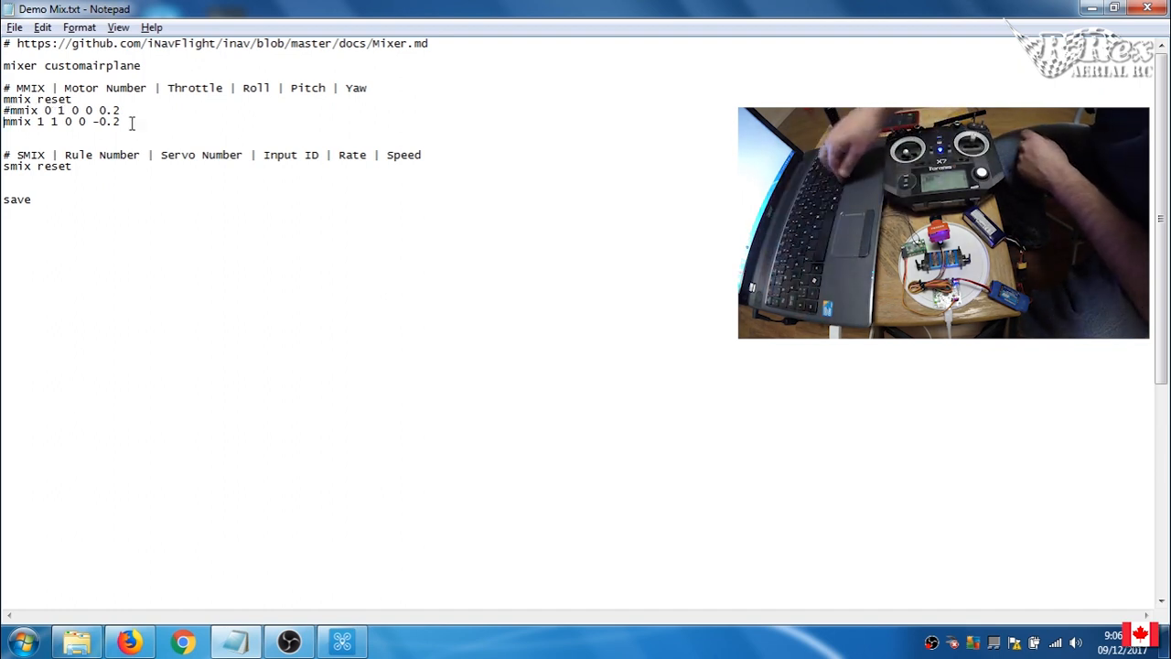
pyautogui.write('#')
pyautogui.press('Down')
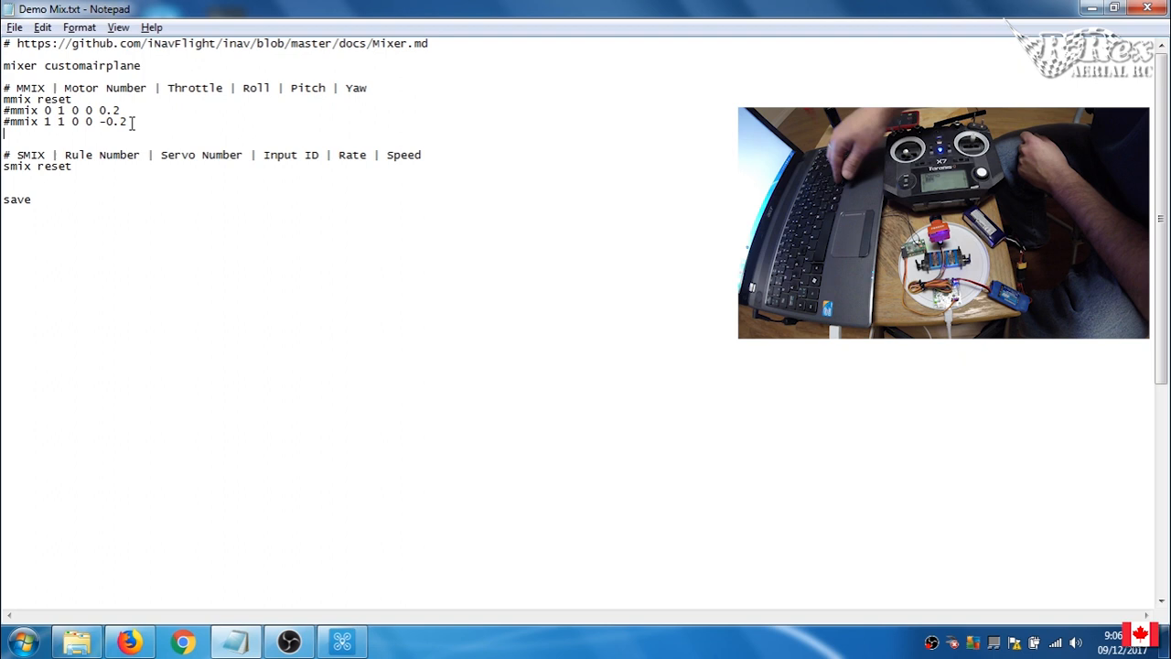
pyautogui.write('mmix 0 1 0 0 0')
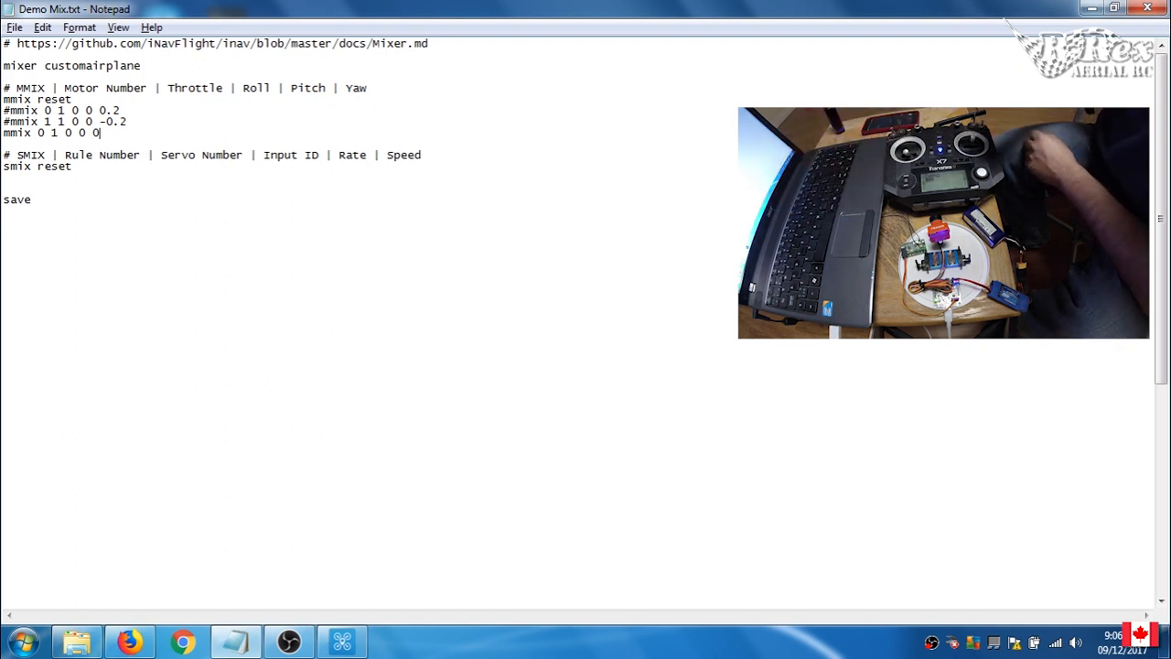
# Copy the entire mixer text and paste it into the CLI of INAV Configurator
pyautogui.moveTo(92, 217); pyautogui.dragTo(2, 40)
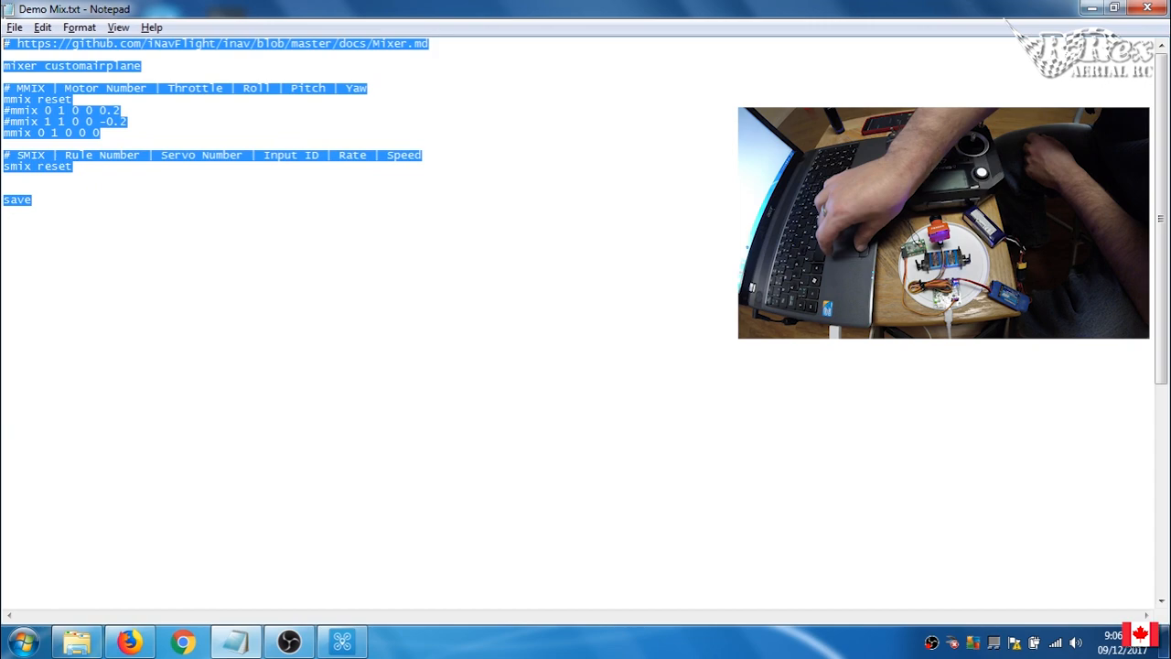
pyautogui.rightClick(32, 88)
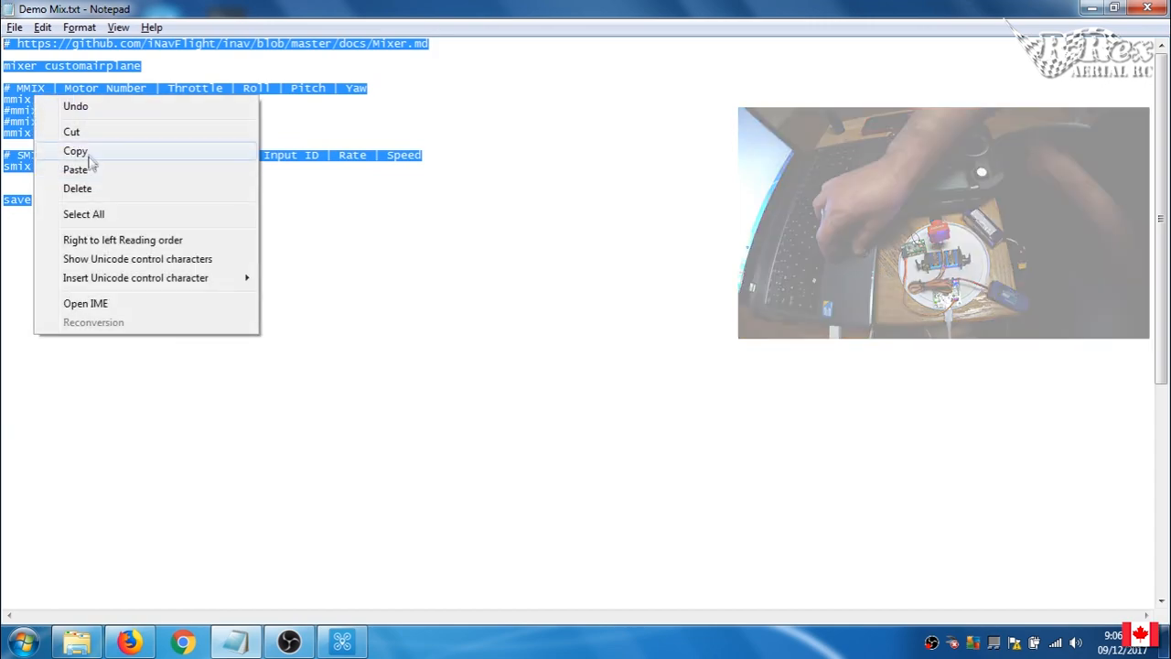
pyautogui.click(92, 152)
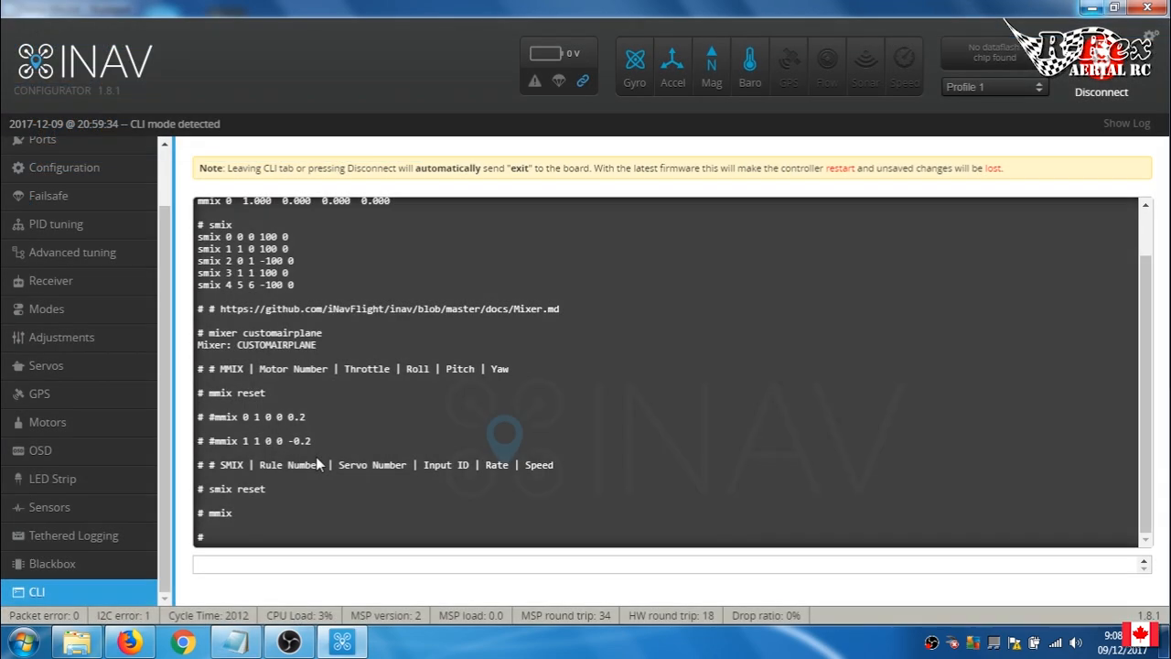
pyautogui.hotkey('ctrl', 'v')
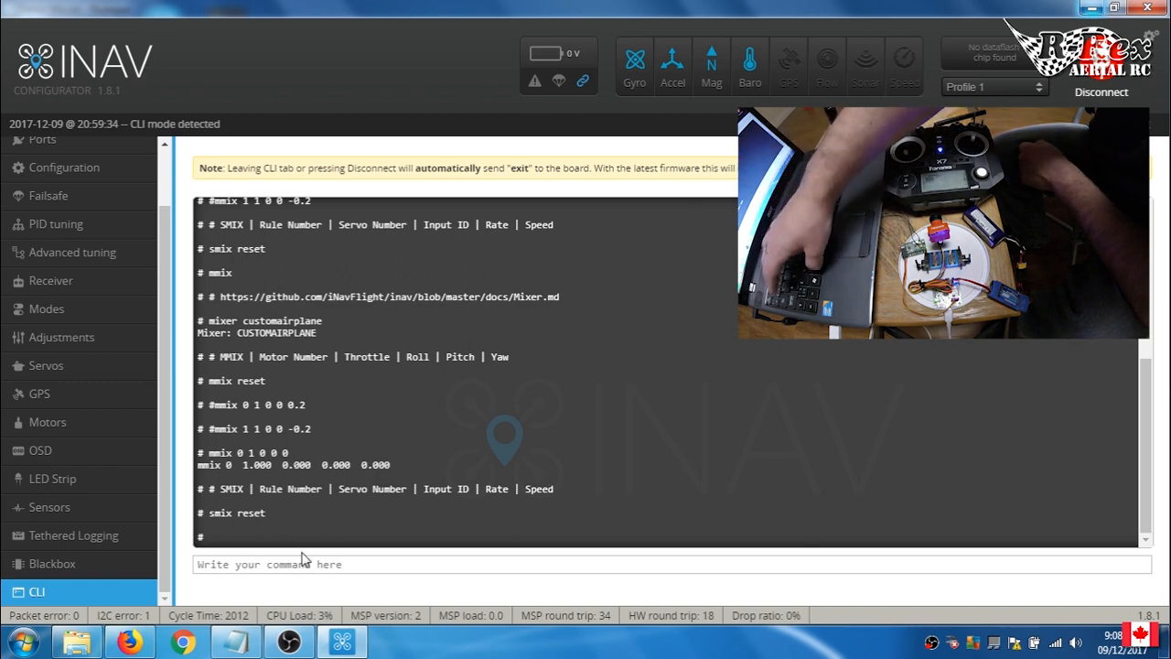
# Return to Demo Mix.txt in Notepad and start a servo rule below smix reset with rule number 0 and servo number 0
pyautogui.hotkey('alt', 'Tab')
pyautogui.press('Down')
pyautogui.press('Down')
pyautogui.press('Up')
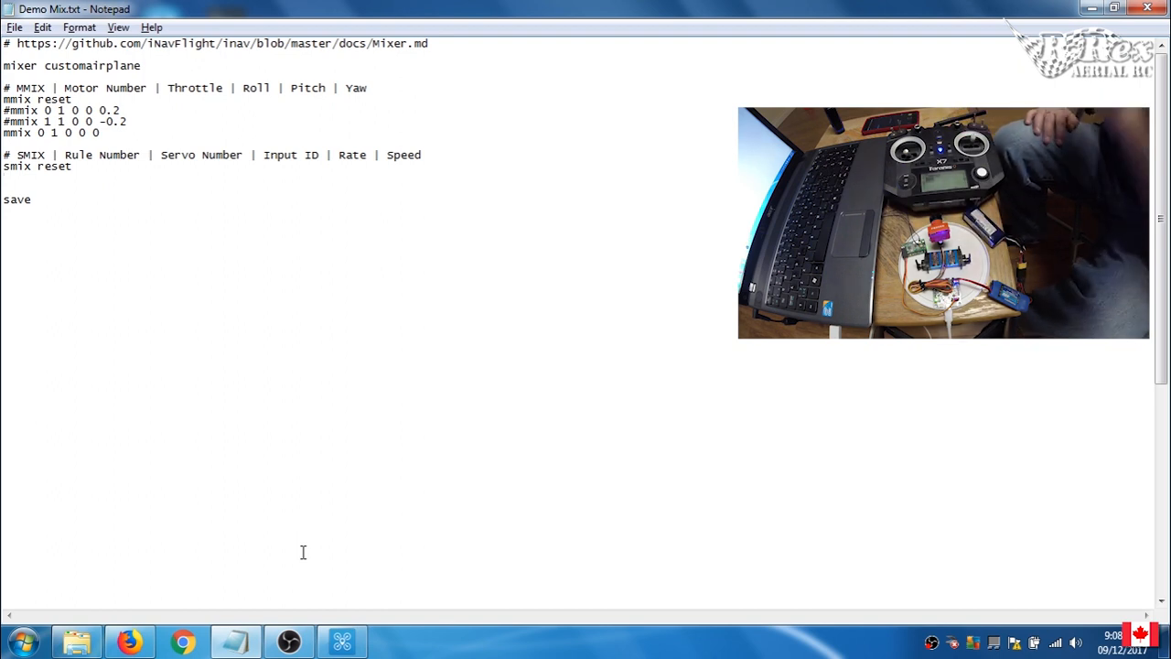
pyautogui.write('sm')
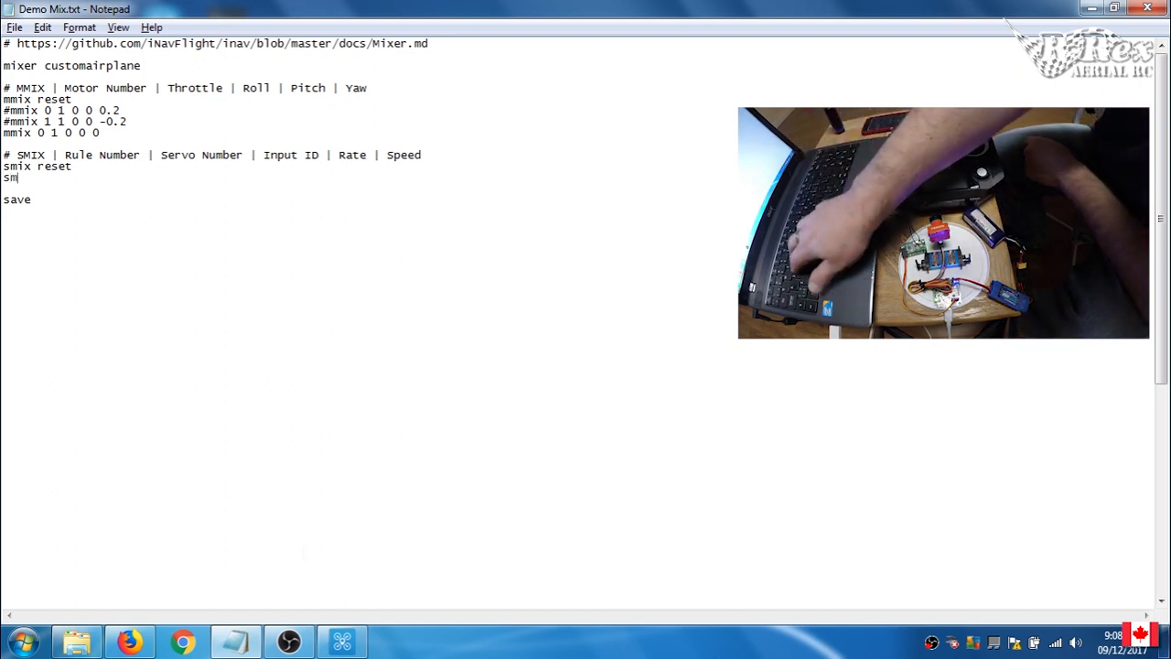
pyautogui.write('ix')
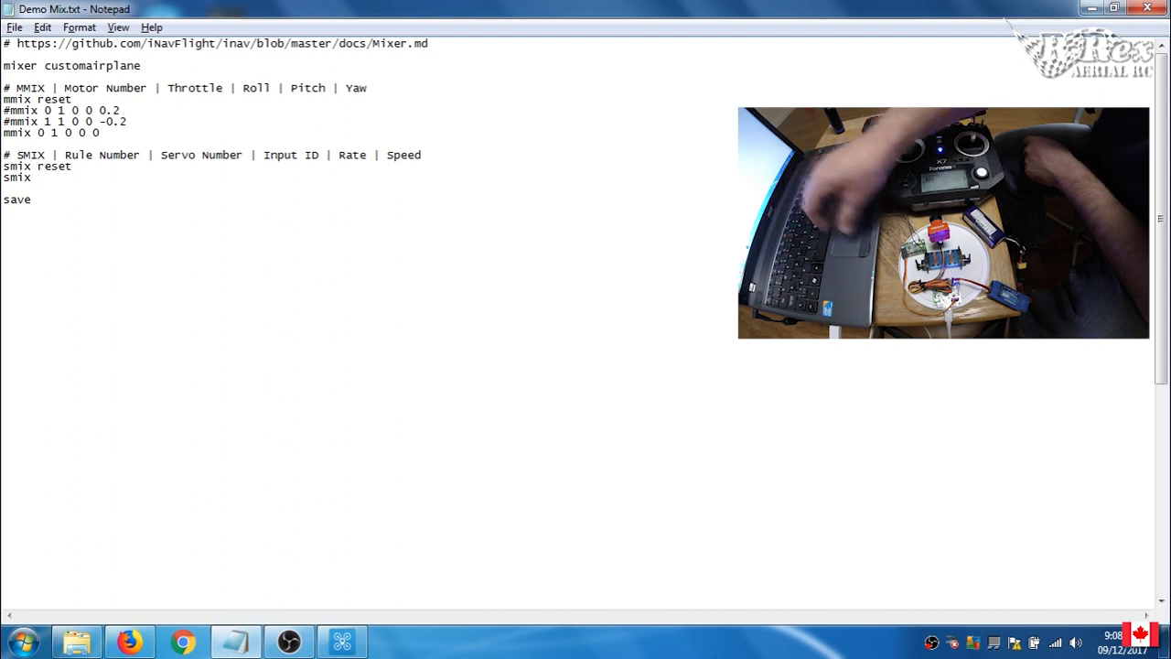
pyautogui.write(' 0')
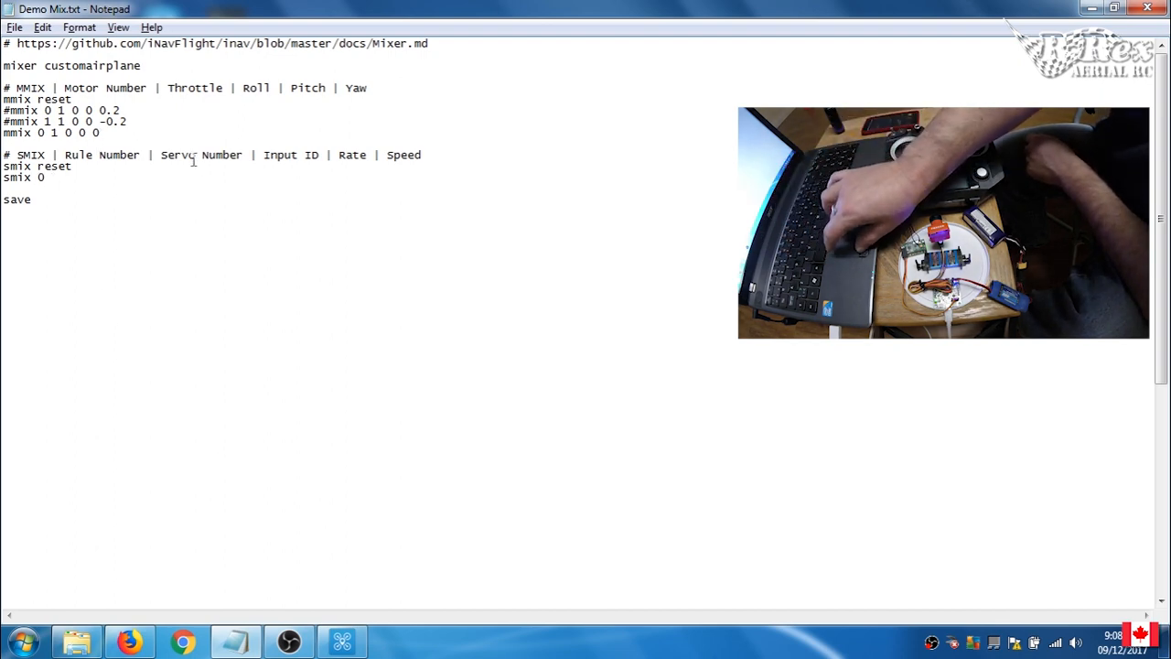
pyautogui.moveTo(162, 157); pyautogui.dragTo(242, 158)
pyautogui.click(244, 158)
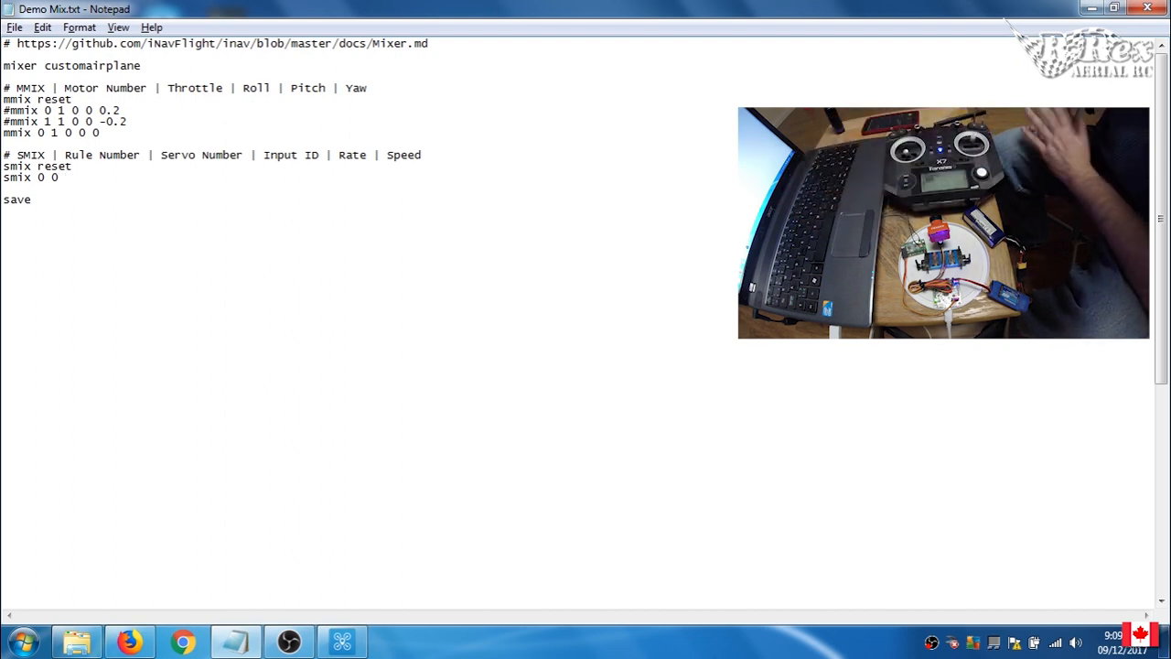
# Switch to Mixer.md in Firefox and examine the table of signal source IDs under Custom Servo Mixing
pyautogui.moveTo(265, 156); pyautogui.dragTo(307, 153)
pyautogui.hotkey('alt', 'Tab')
pyautogui.hotkey('alt', 'Tab')
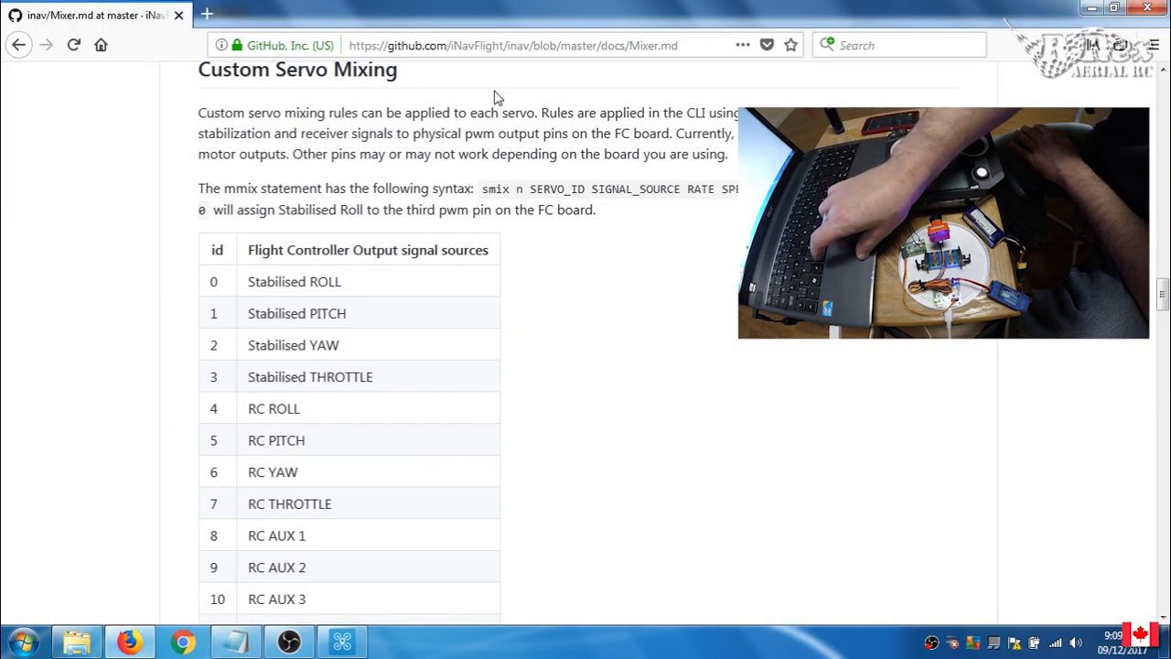
pyautogui.doubleClick(403, 46)
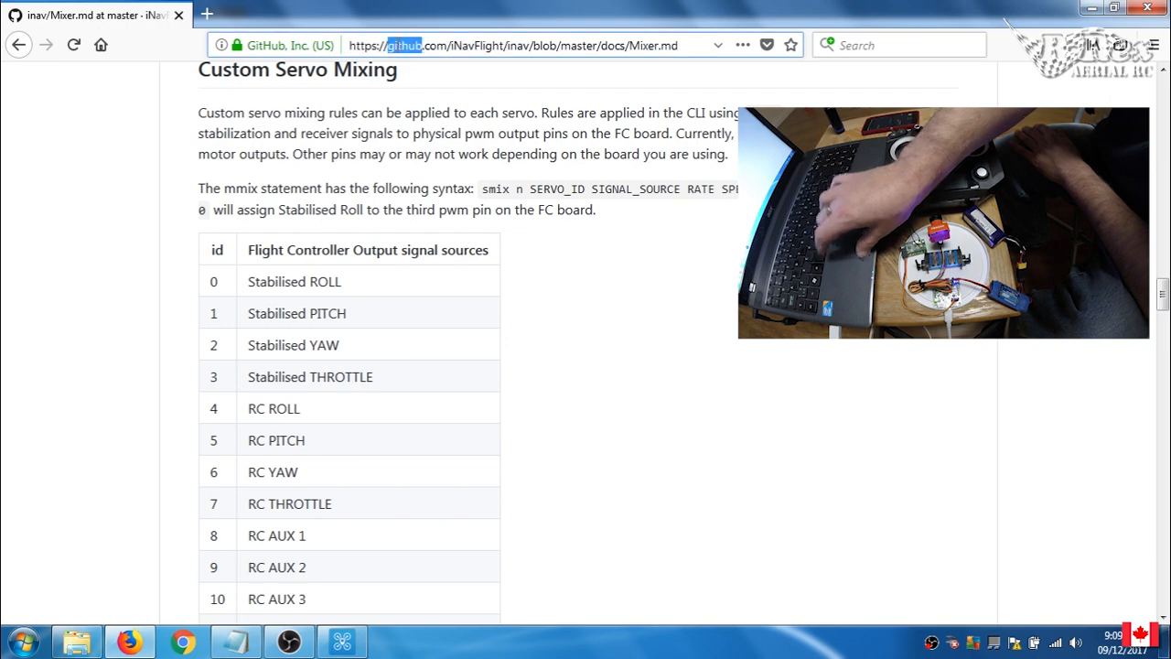
pyautogui.click(400, 112)
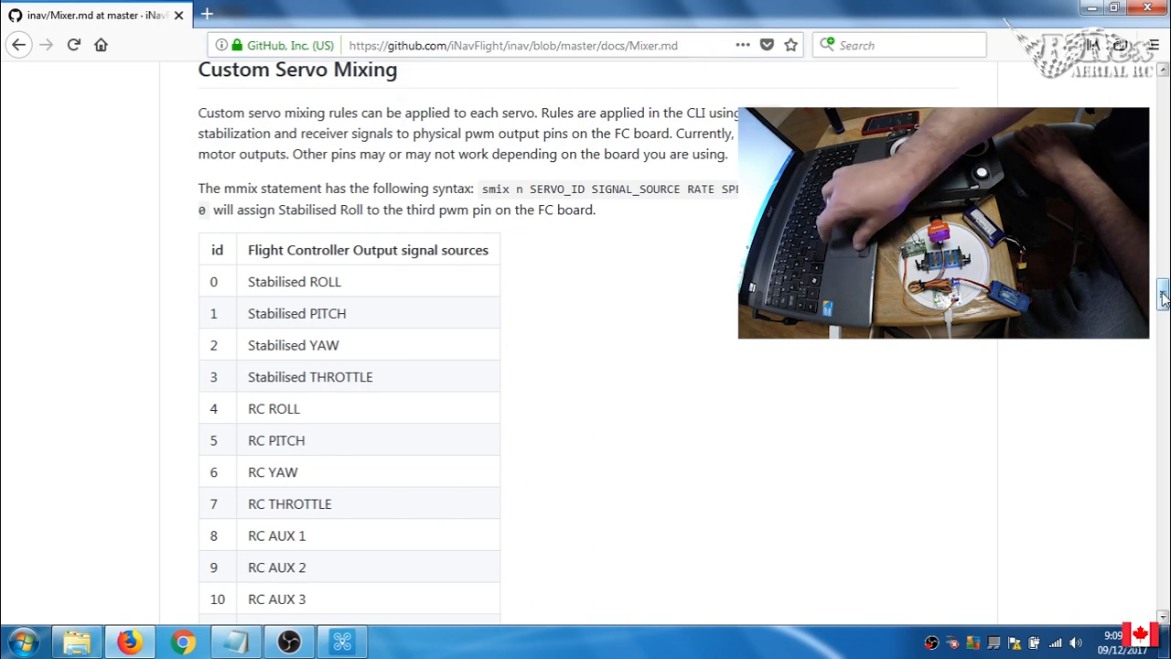
pyautogui.moveTo(1163, 294)
pyautogui.mouseDown()
pyautogui.moveTo(1163, 234)
pyautogui.moveTo(1164, 303)
pyautogui.mouseUp()
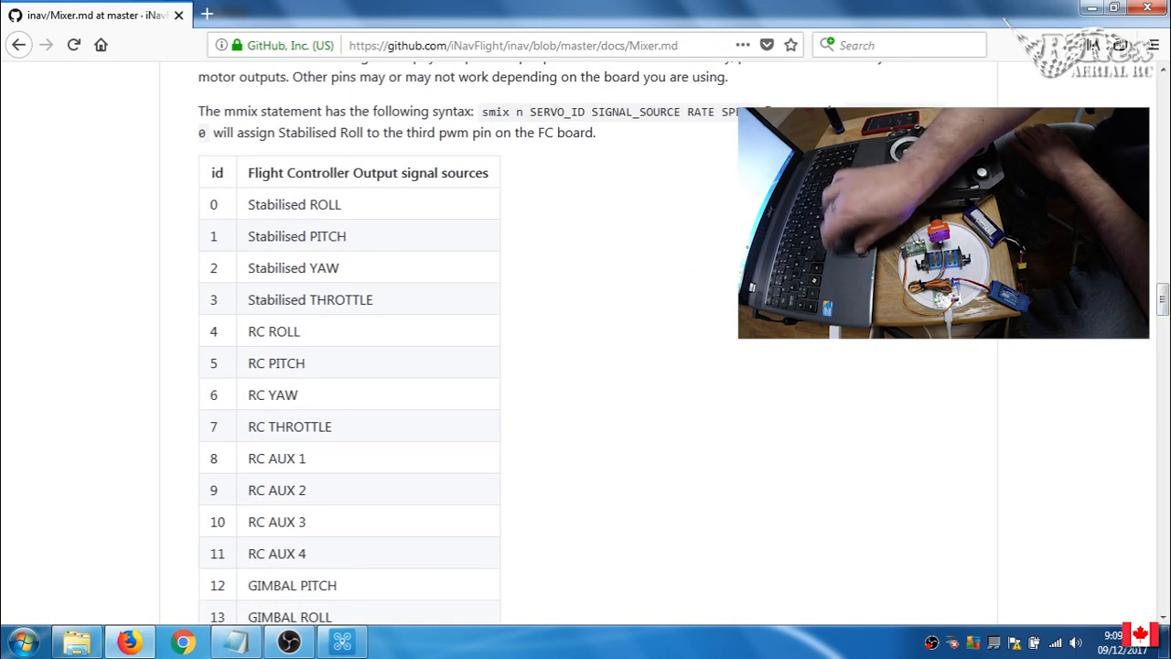
pyautogui.moveTo(1162, 302); pyautogui.dragTo(1160, 303)
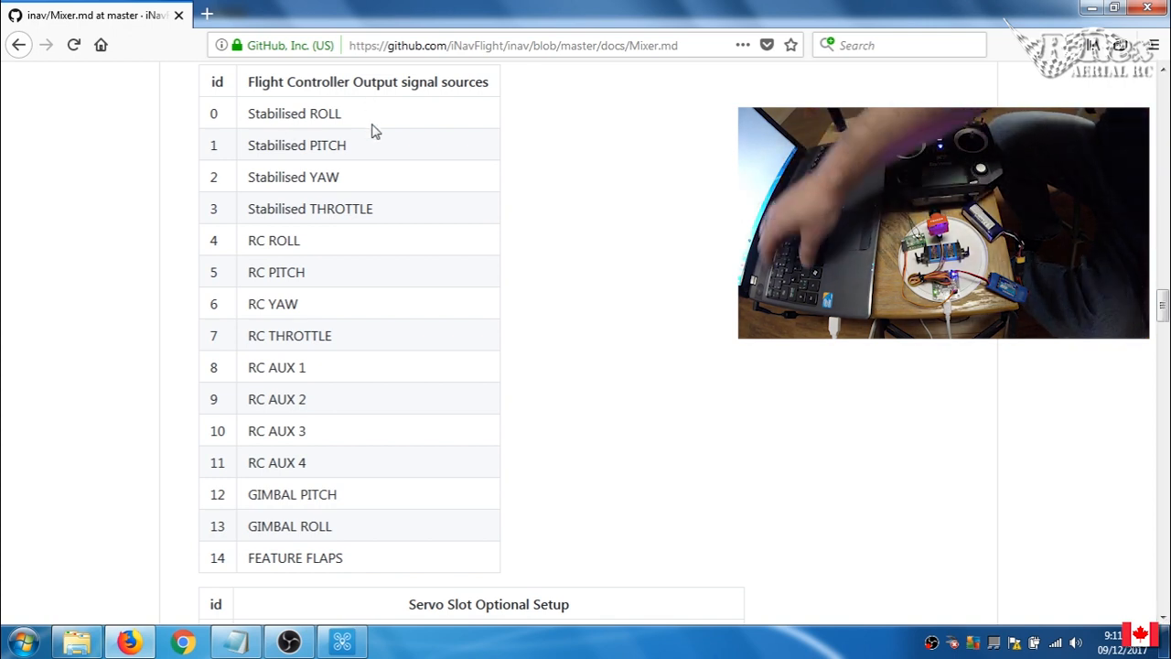
# Switch back to Demo Mix.txt and complete the first servo rule with input ID 0, rate 100 and speed 0
pyautogui.hotkey('alt', 'Tab')
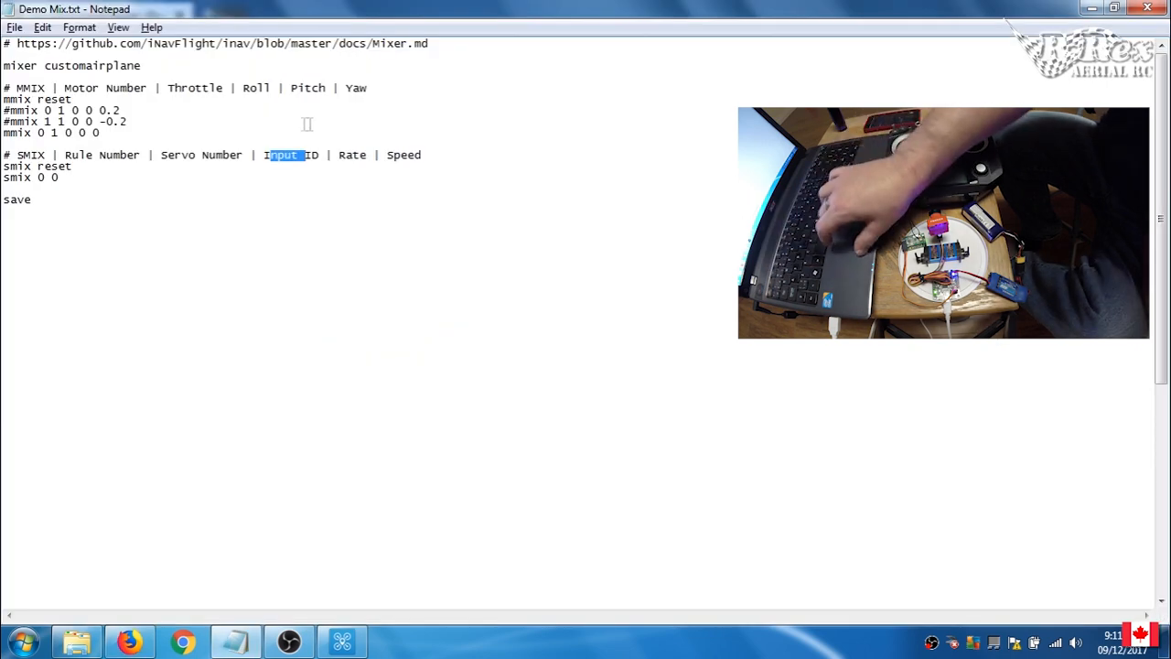
pyautogui.click(76, 178)
pyautogui.write('0')
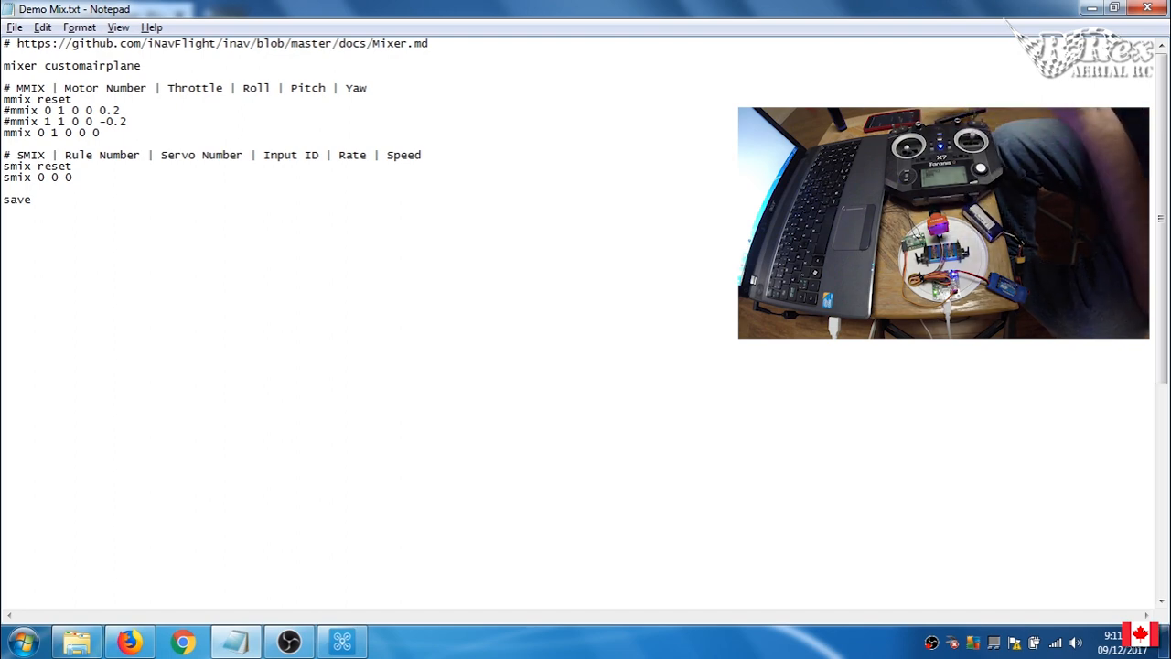
pyautogui.write('100')
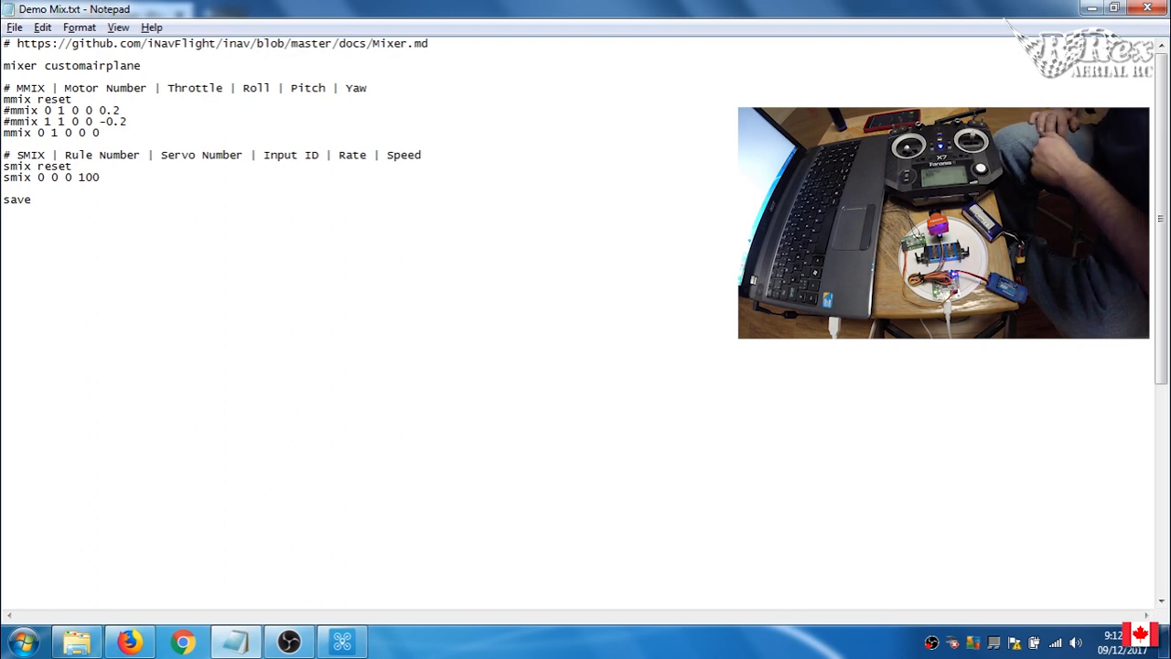
pyautogui.write('0')
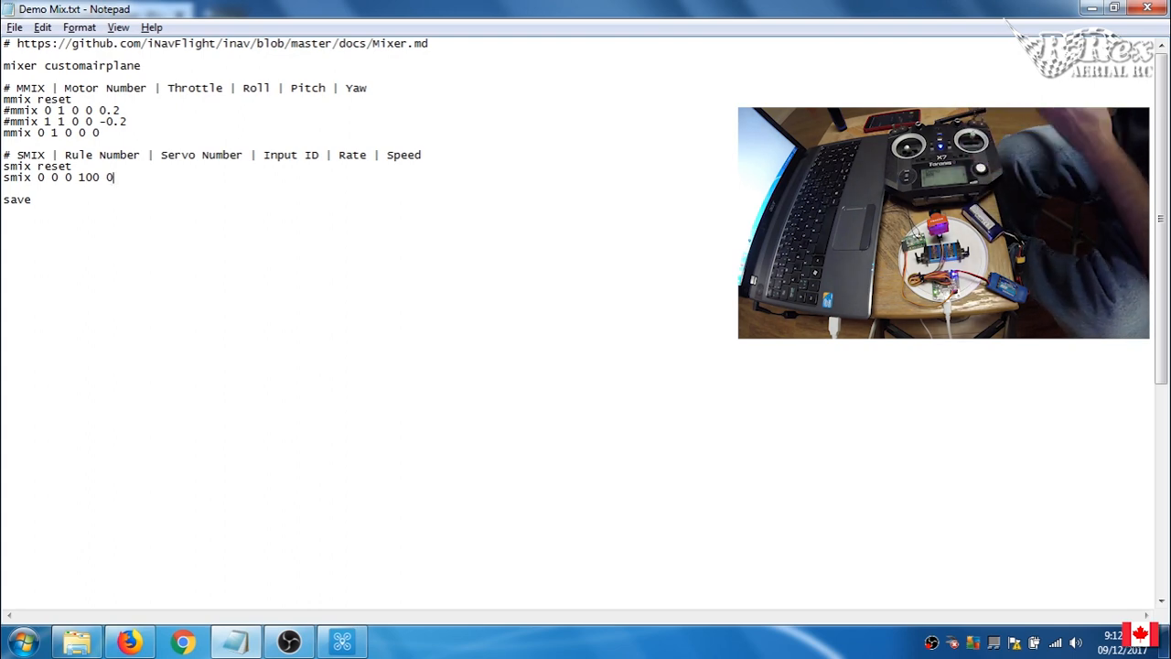
# Add the second servo rule, smix 1 1 0 100 0, directly below the first servo rule
pyautogui.press('Return')
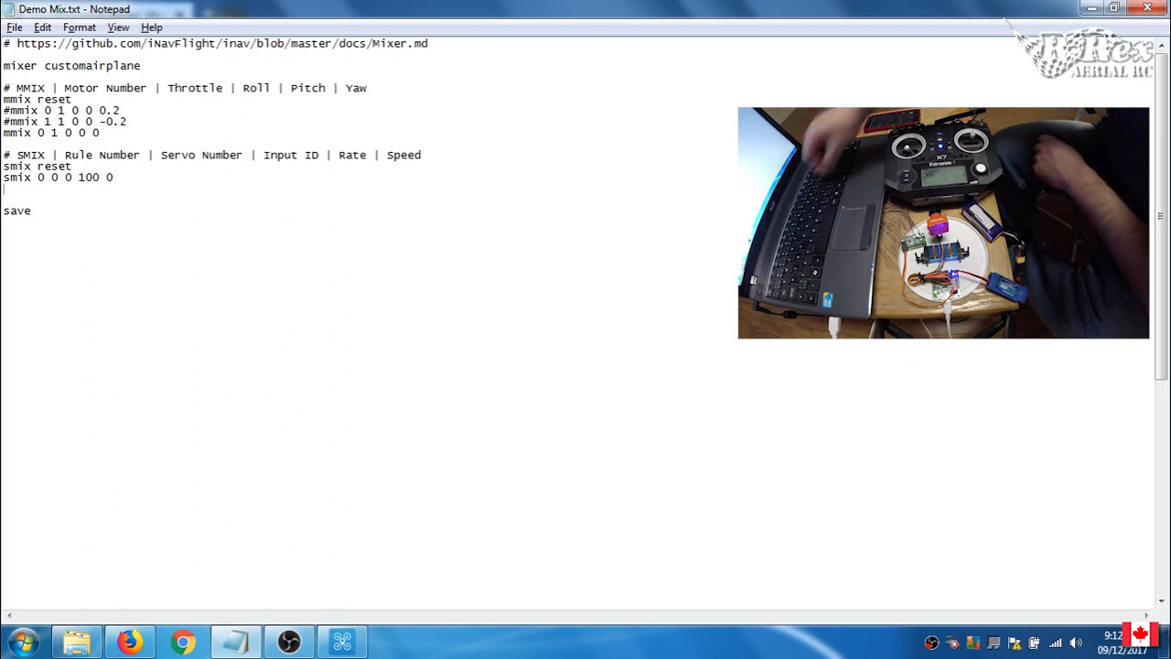
pyautogui.write('smi')
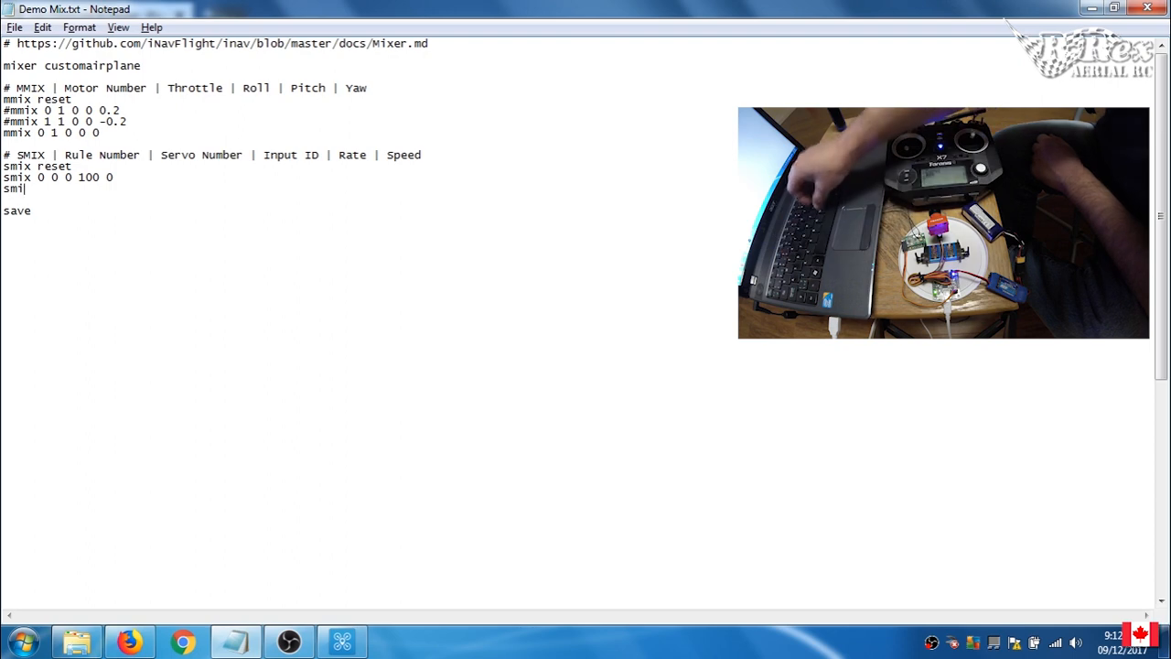
pyautogui.write('x 1')
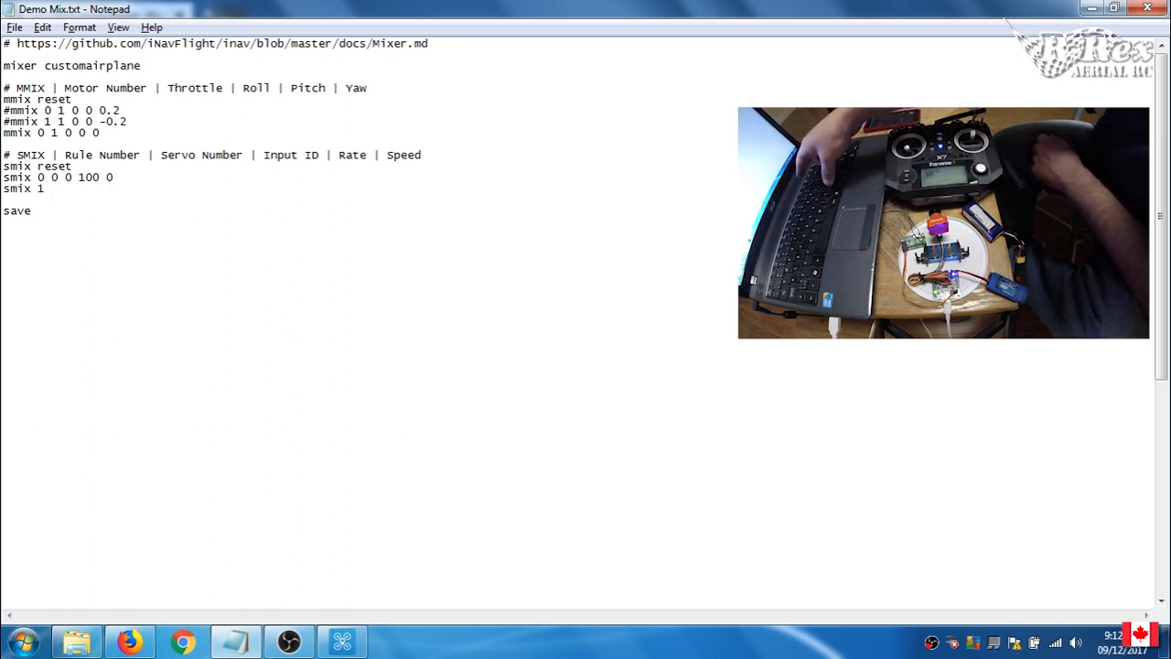
pyautogui.write(' 1 0')
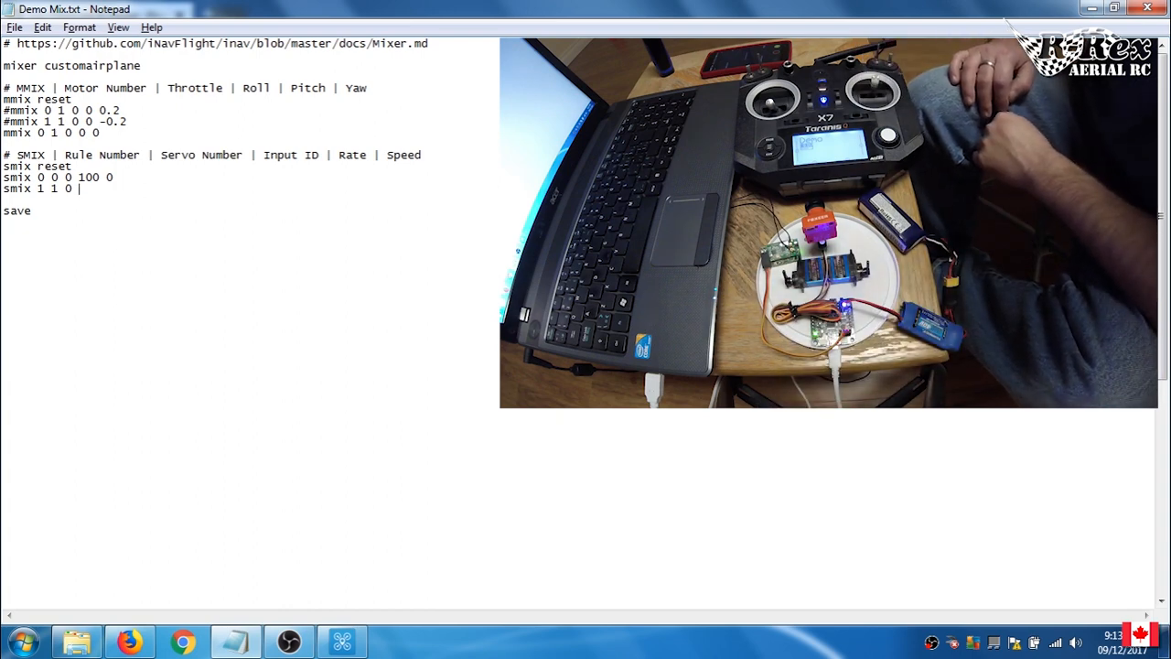
pyautogui.write('100 0')
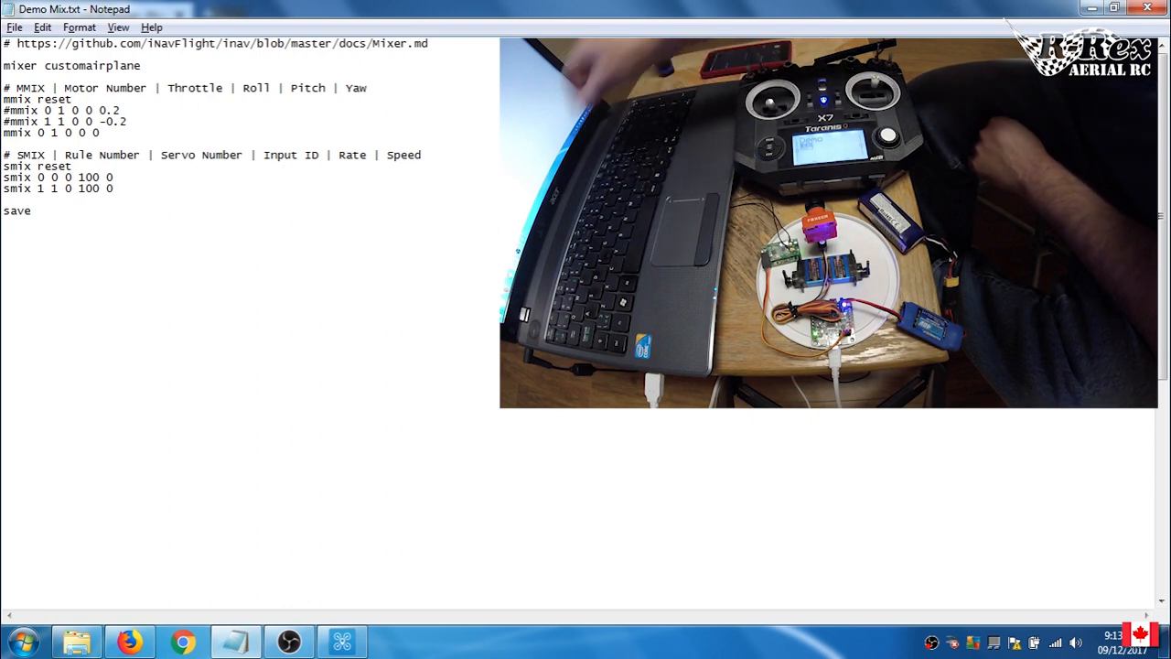
# Check the signal source IDs in Mixer.md, then add the third servo rule, smix 2 0 1 100 0, in Demo Mix.txt
pyautogui.press('Return')
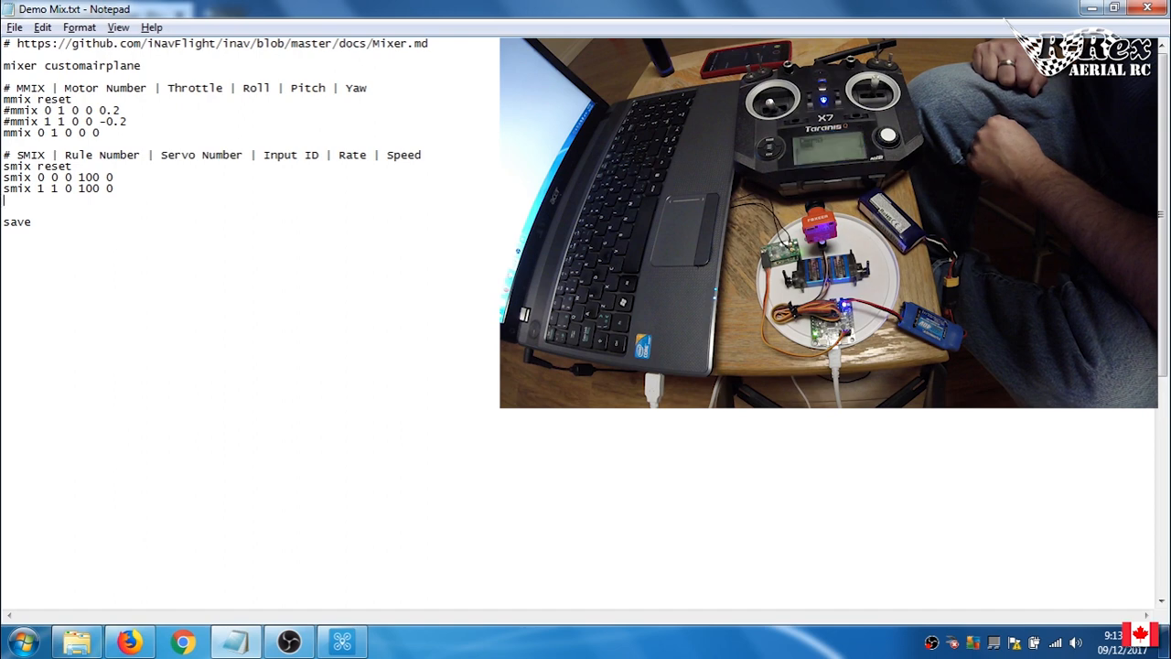
pyautogui.hotkey('alt', 'Tab')
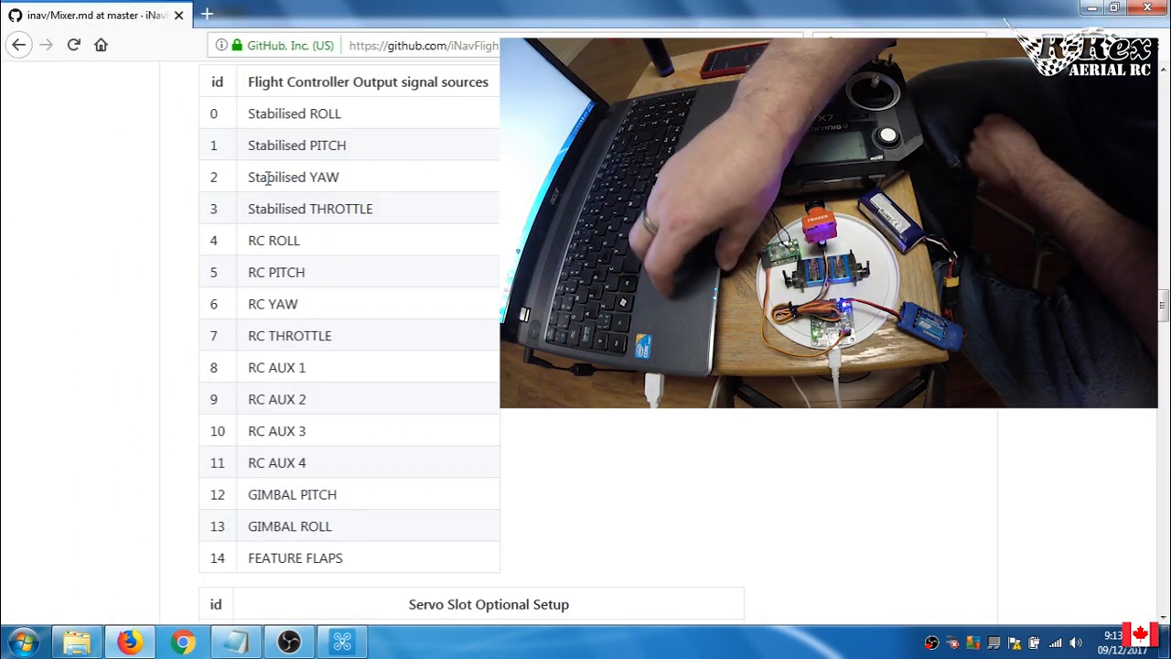
pyautogui.hotkey('alt', 'Tab')
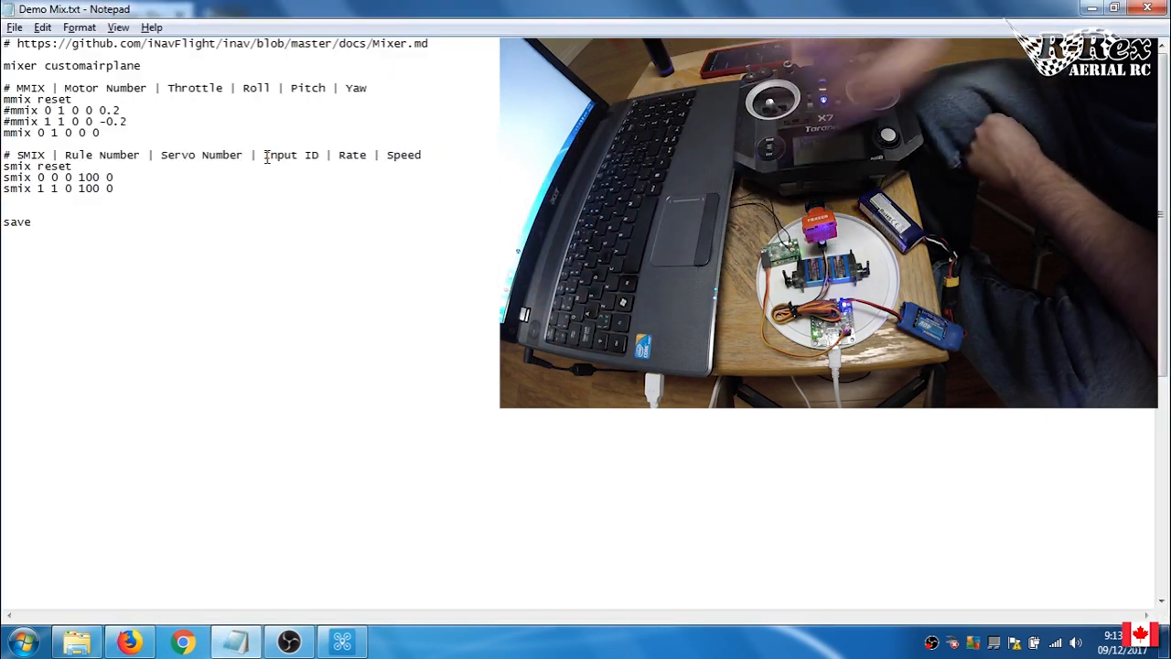
pyautogui.write('smi')
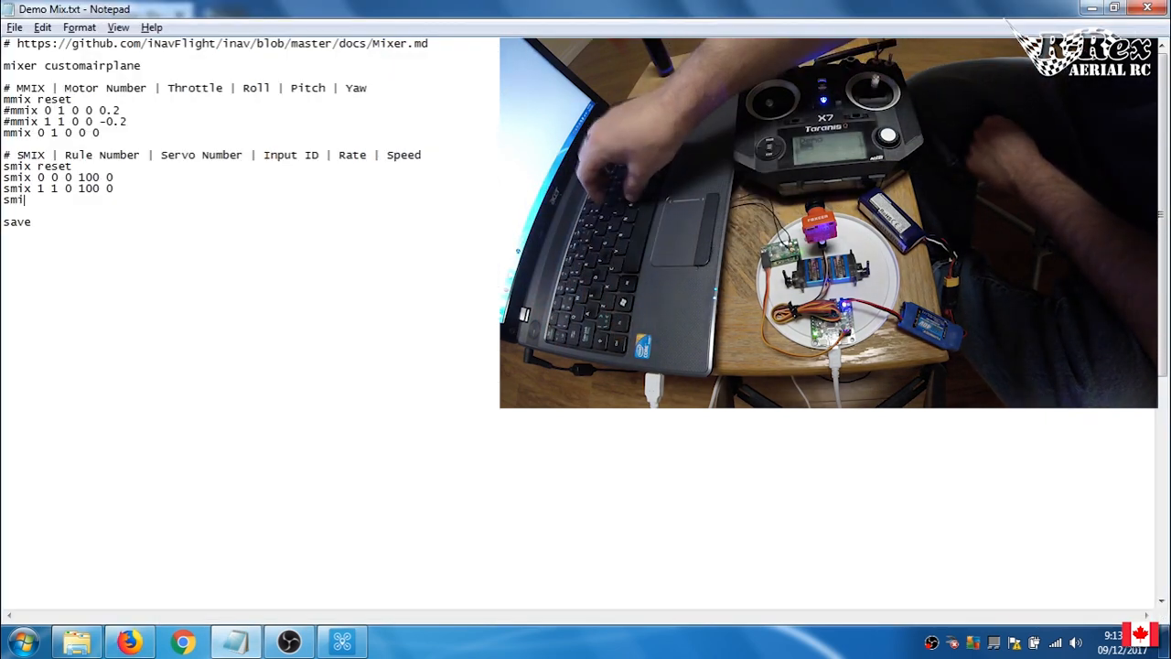
pyautogui.write('x 2 0 1 100 0')
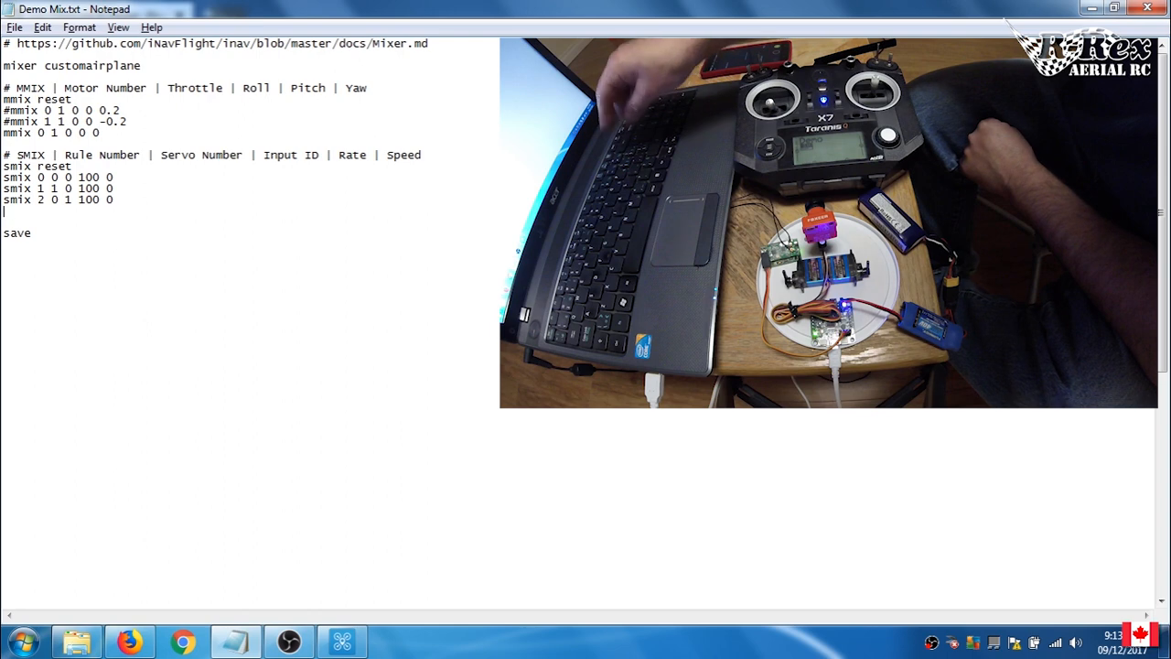
# Add the fourth servo rule, smix 3 1 1 -100 0, directly below the third servo rule
pyautogui.write('smix')
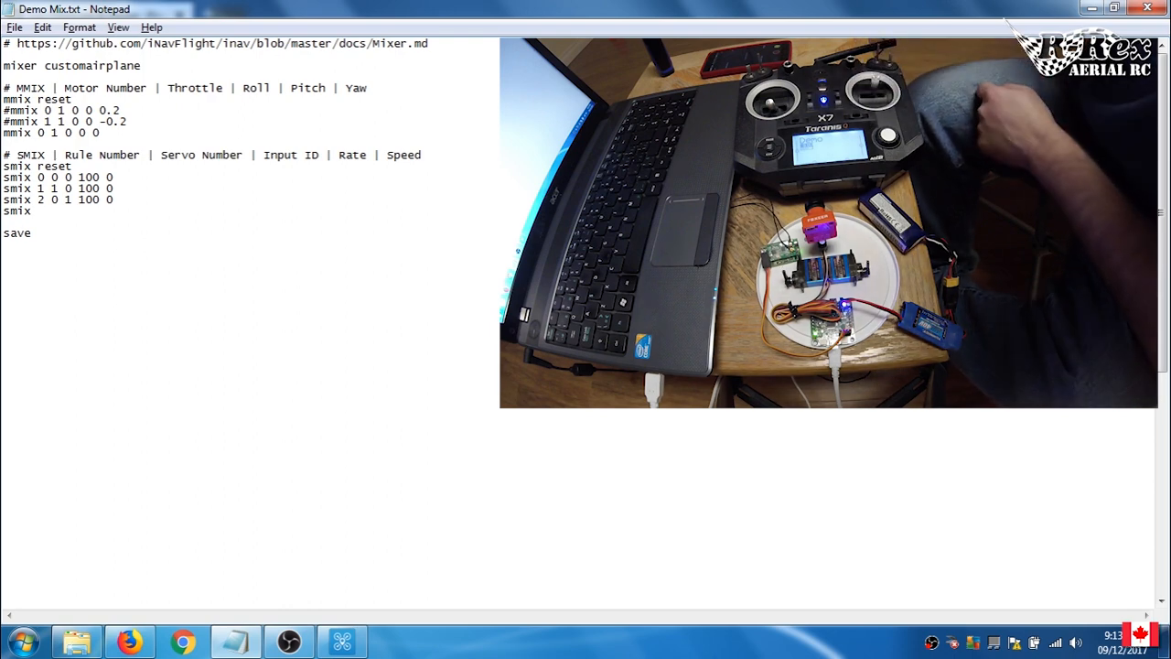
pyautogui.write('3')
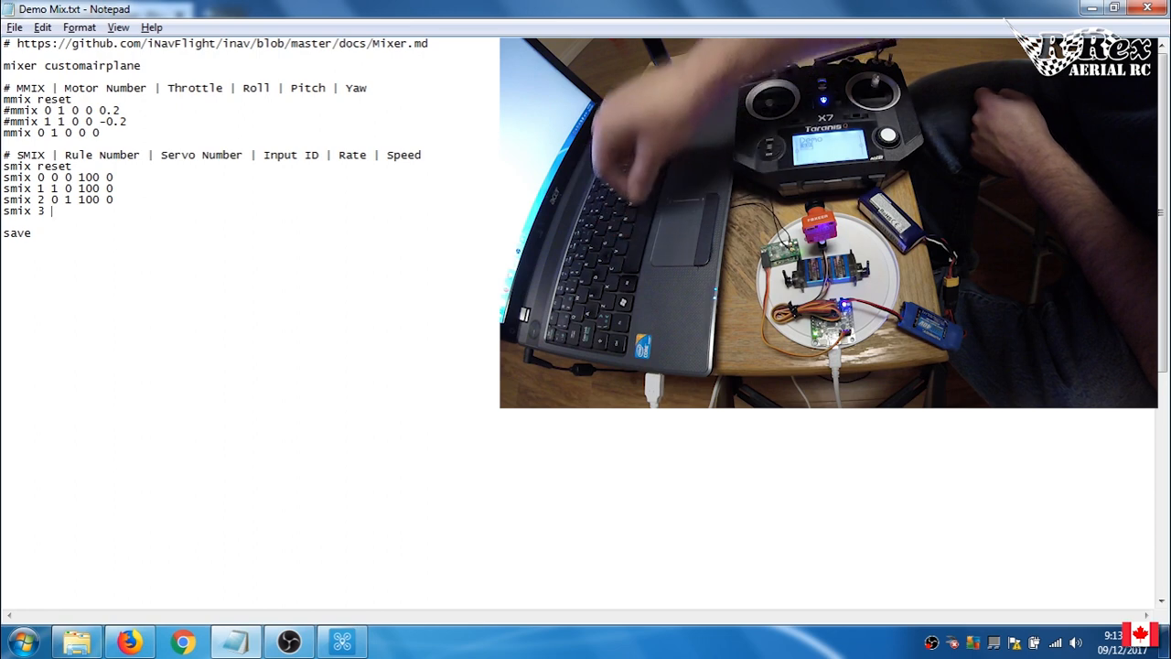
pyautogui.write(' 1')
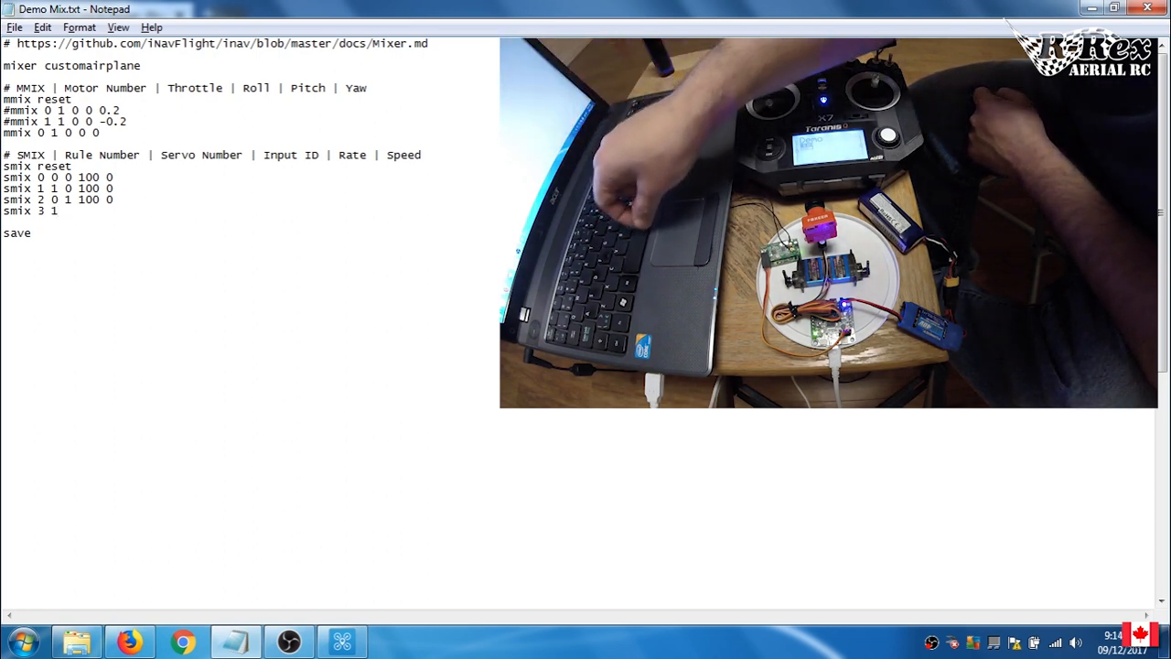
pyautogui.write(' 1')
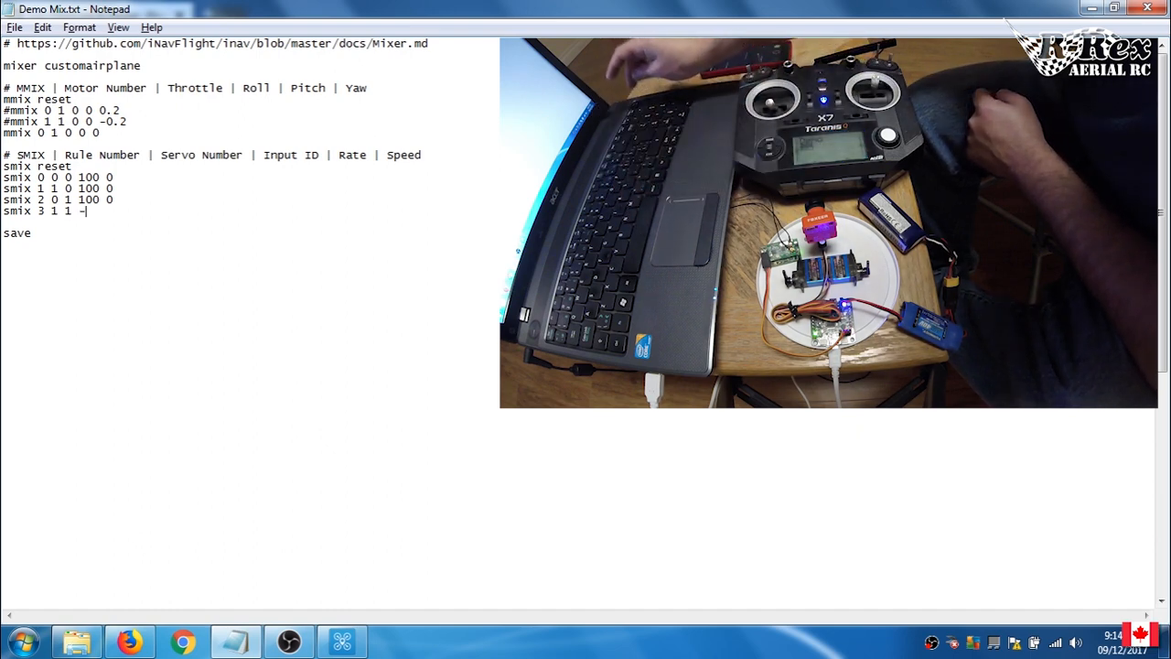
pyautogui.write(' -100')
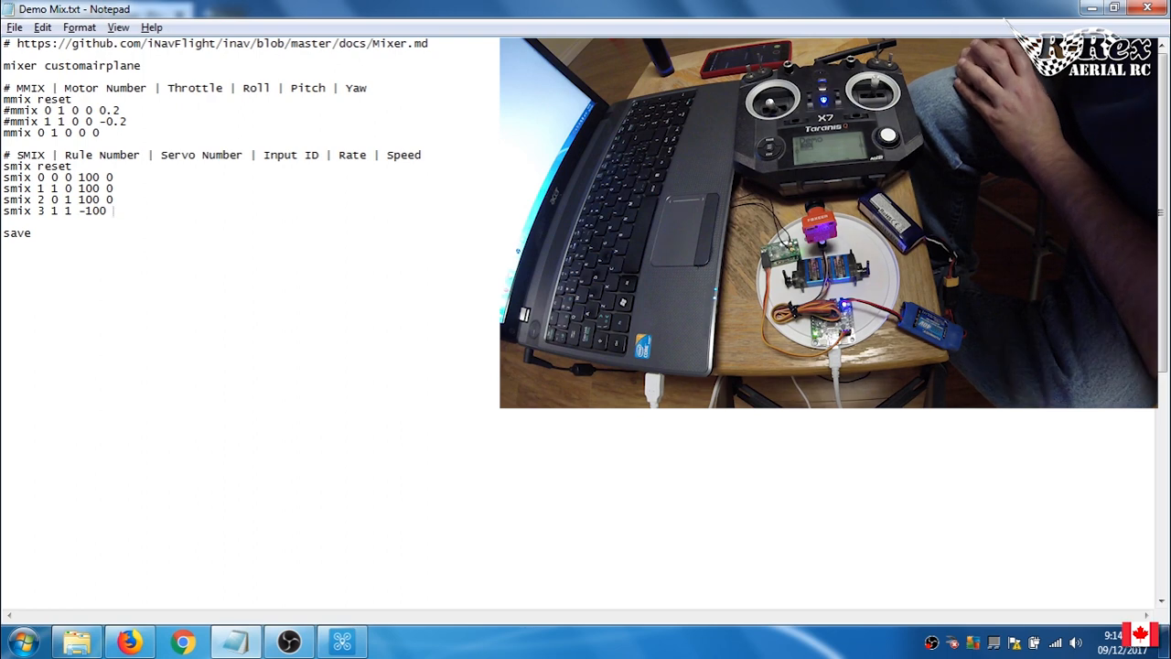
pyautogui.write('0')
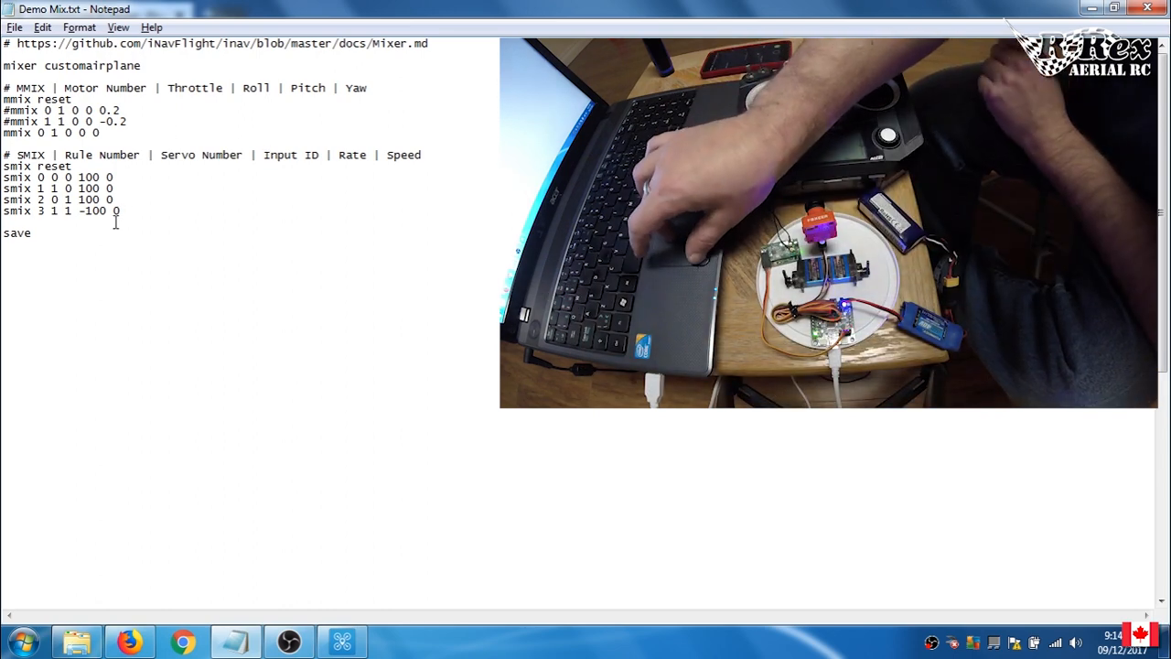
# Copy the mixer text from the first line through the last servo rule and run it in INAV Configurator's CLI
pyautogui.moveTo(120, 213); pyautogui.dragTo(3, 43)
pyautogui.rightClick(46, 135)
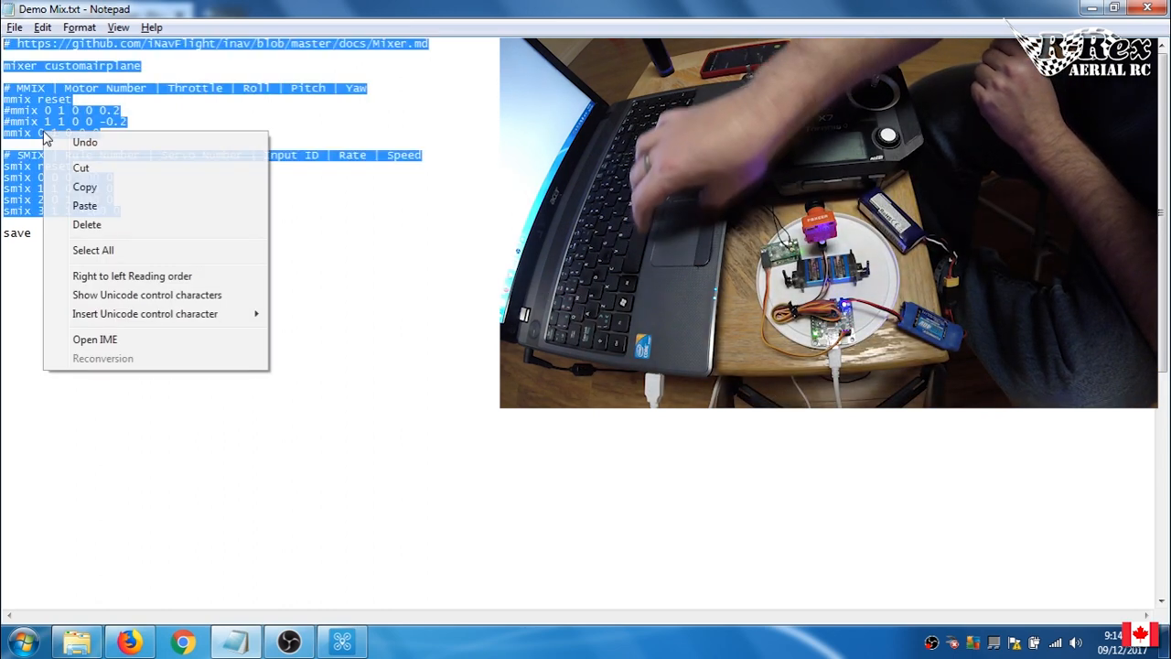
pyautogui.click(84, 187)
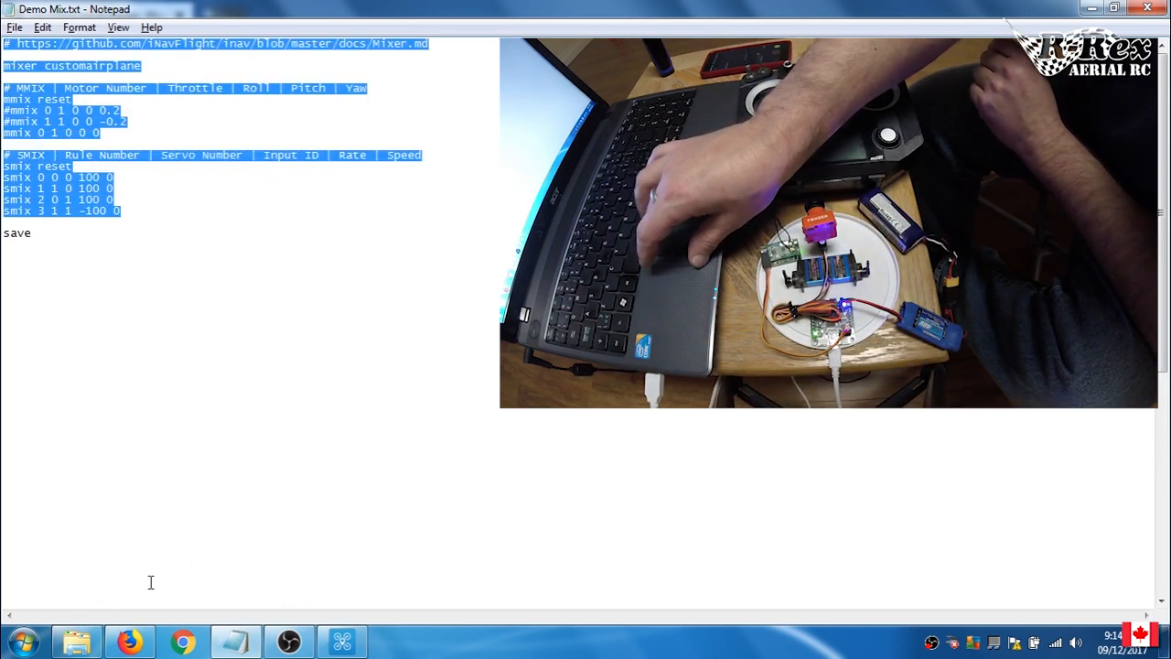
pyautogui.click(342, 644)
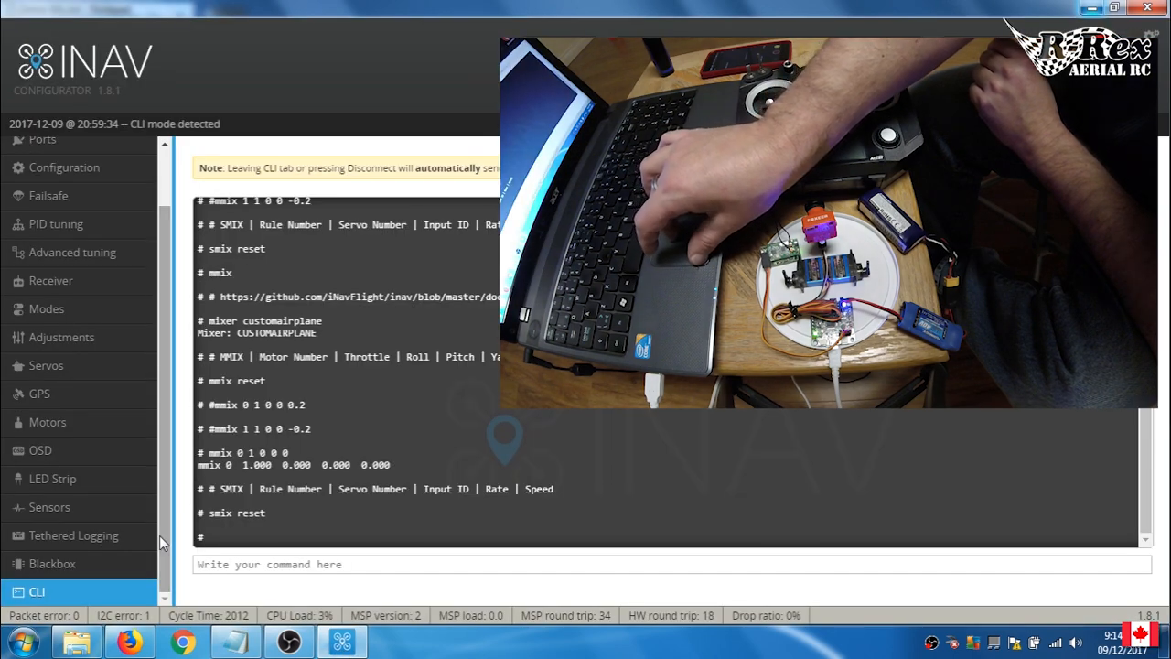
pyautogui.click(216, 563)
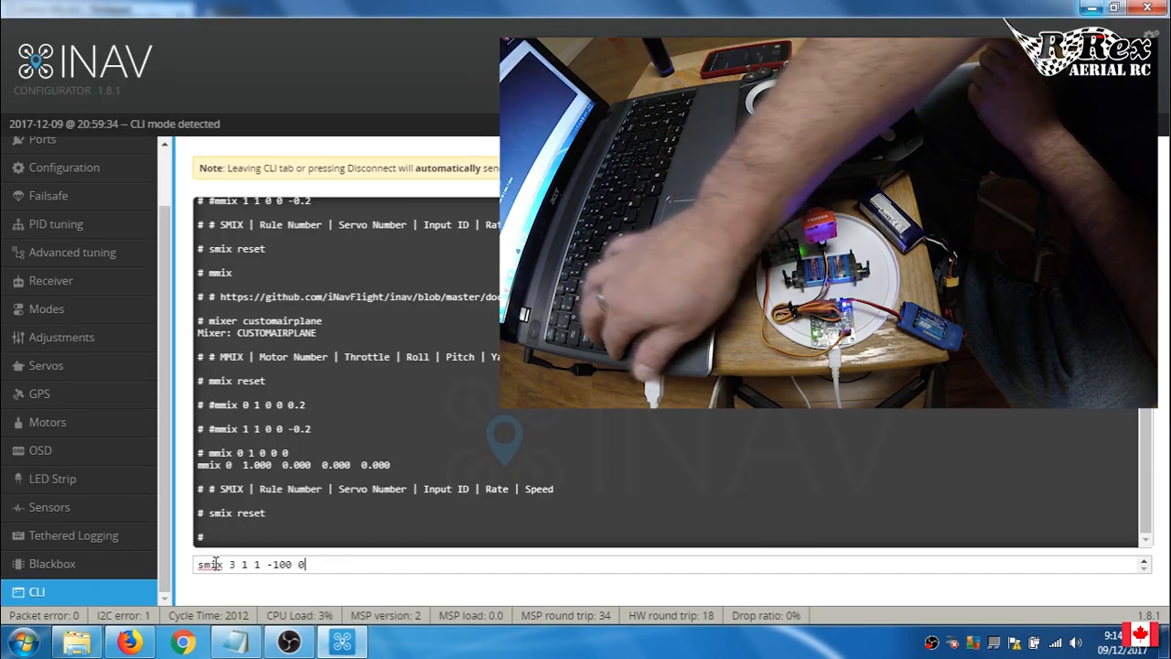
pyautogui.hotkey('ctrl', 'v')
pyautogui.press('Return')
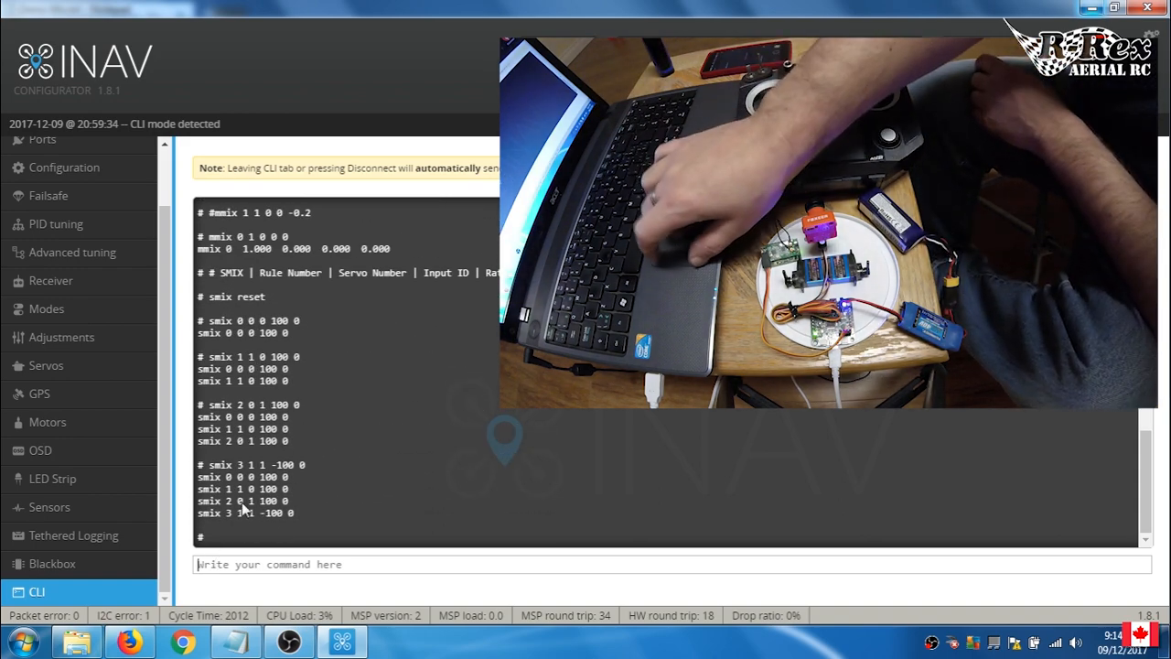
# List the servo mixer rules with the smix command and store the configuration with the save command
pyautogui.click(227, 559)
pyautogui.write('smix')
pyautogui.press('Return')
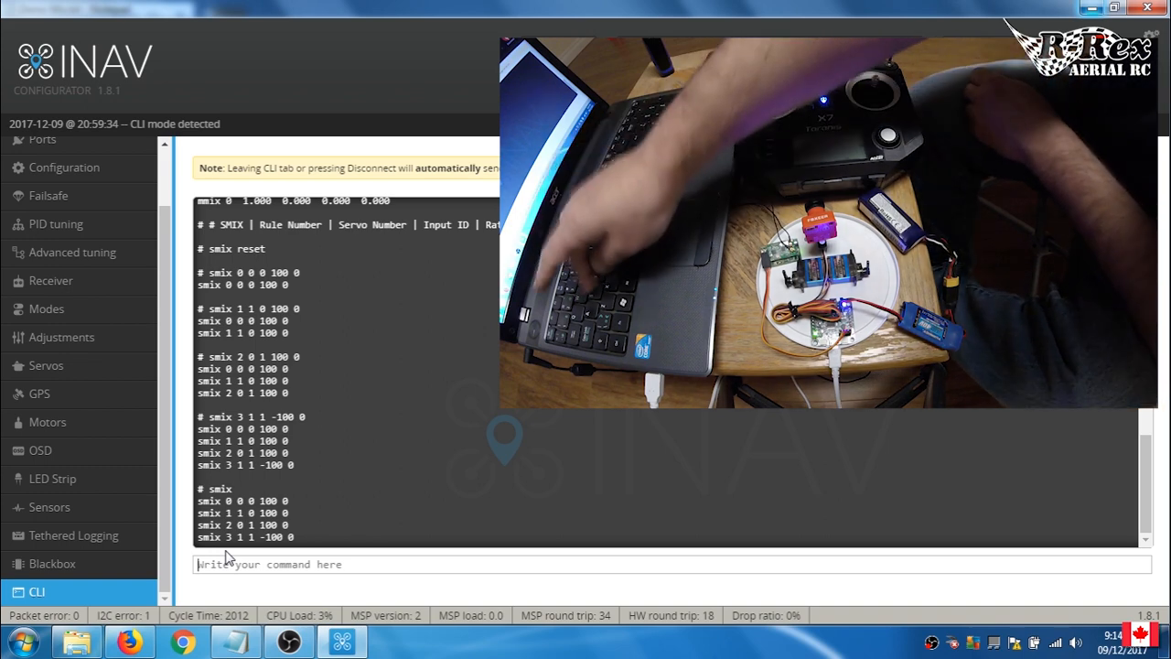
pyautogui.write('save')
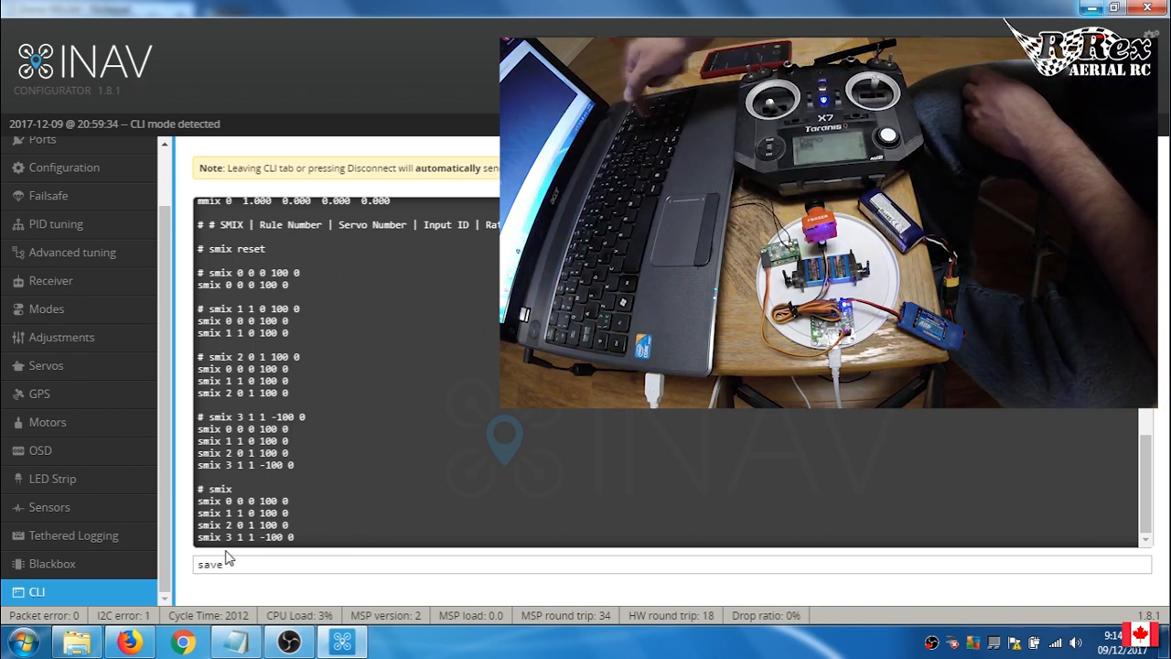
pyautogui.press('Return')
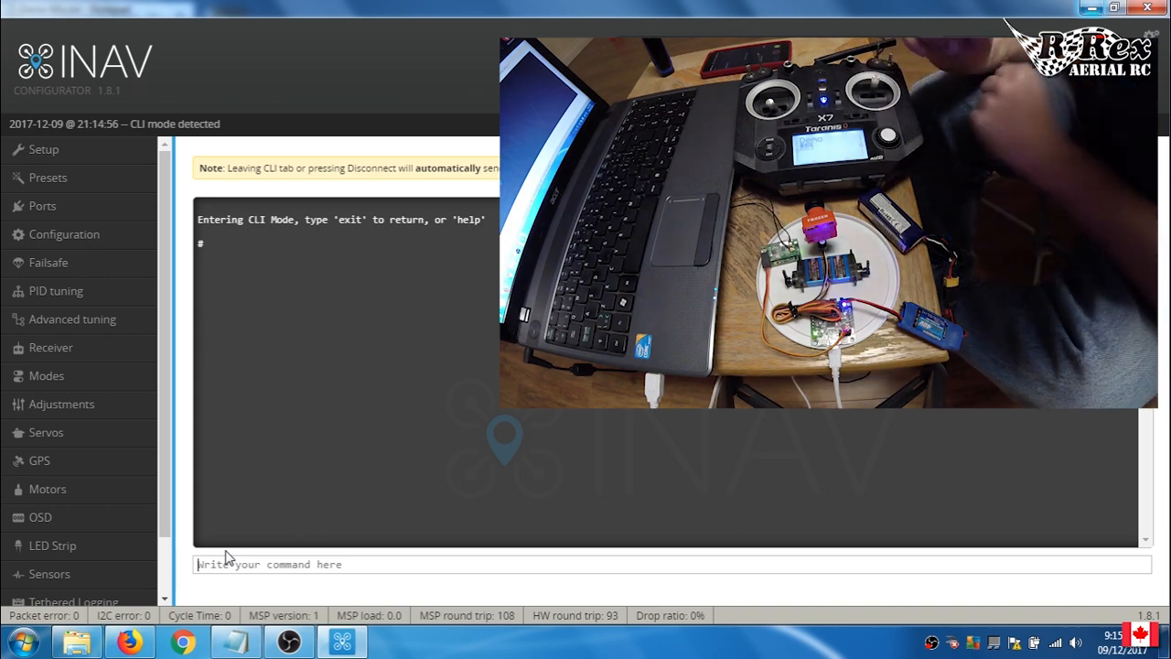
# Switch to Demo Mix.txt in Notepad and set the rate of servo rules 0 and 1 to -100
pyautogui.hotkey('alt', 'Tab')
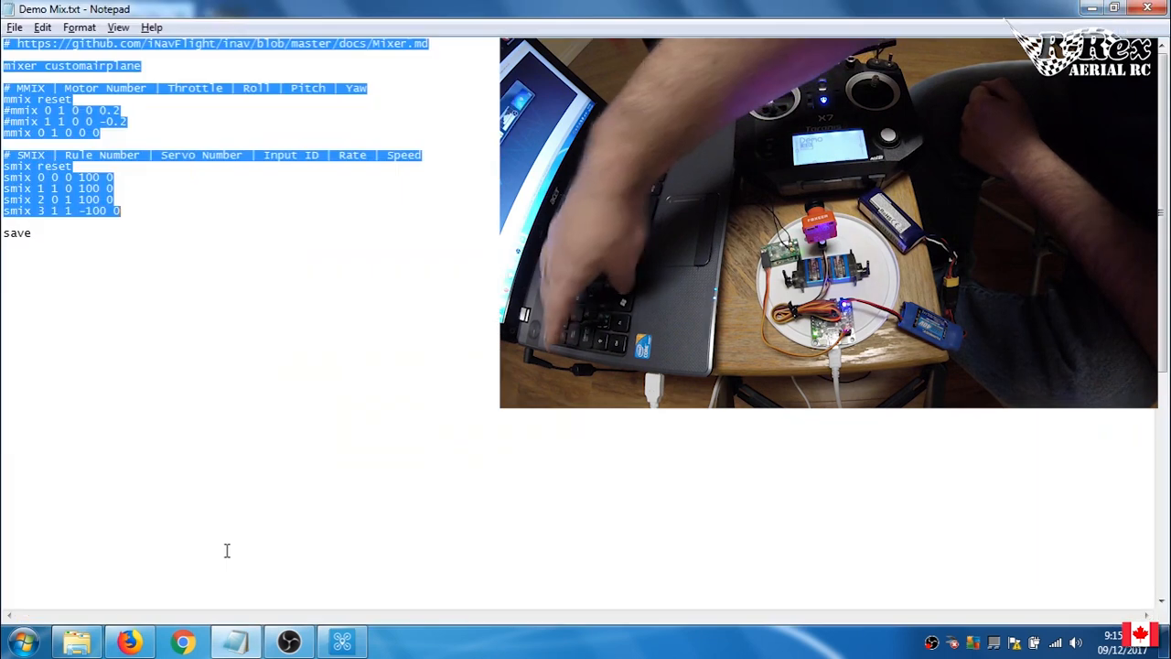
pyautogui.click(123, 186)
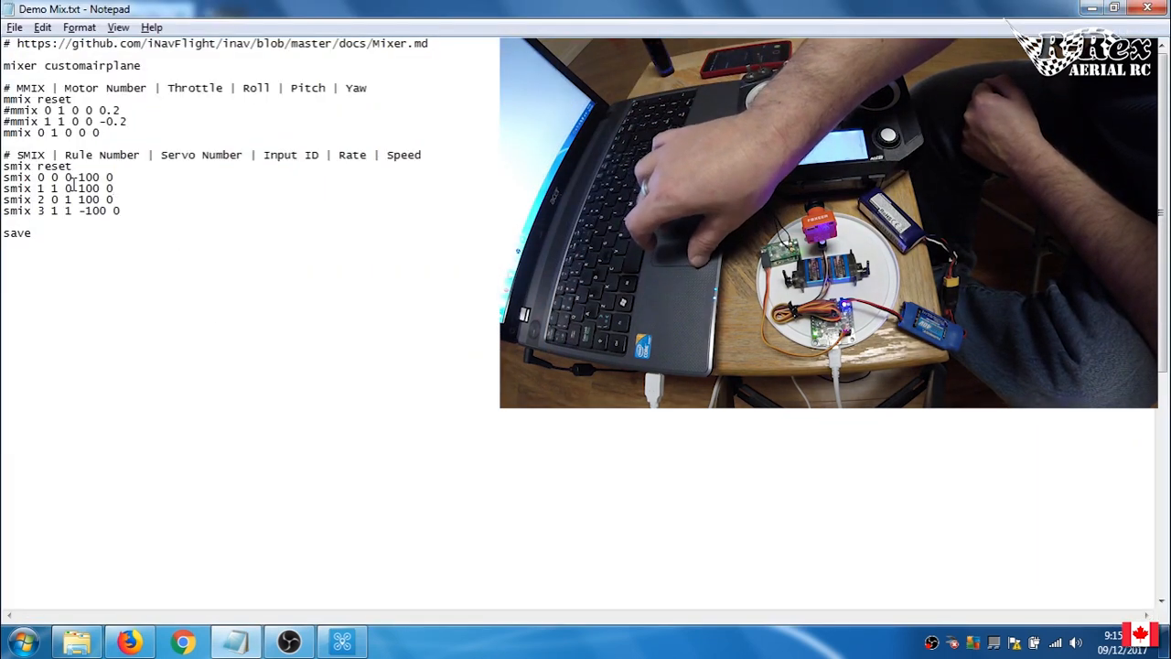
pyautogui.moveTo(72, 179); pyautogui.dragTo(66, 180)
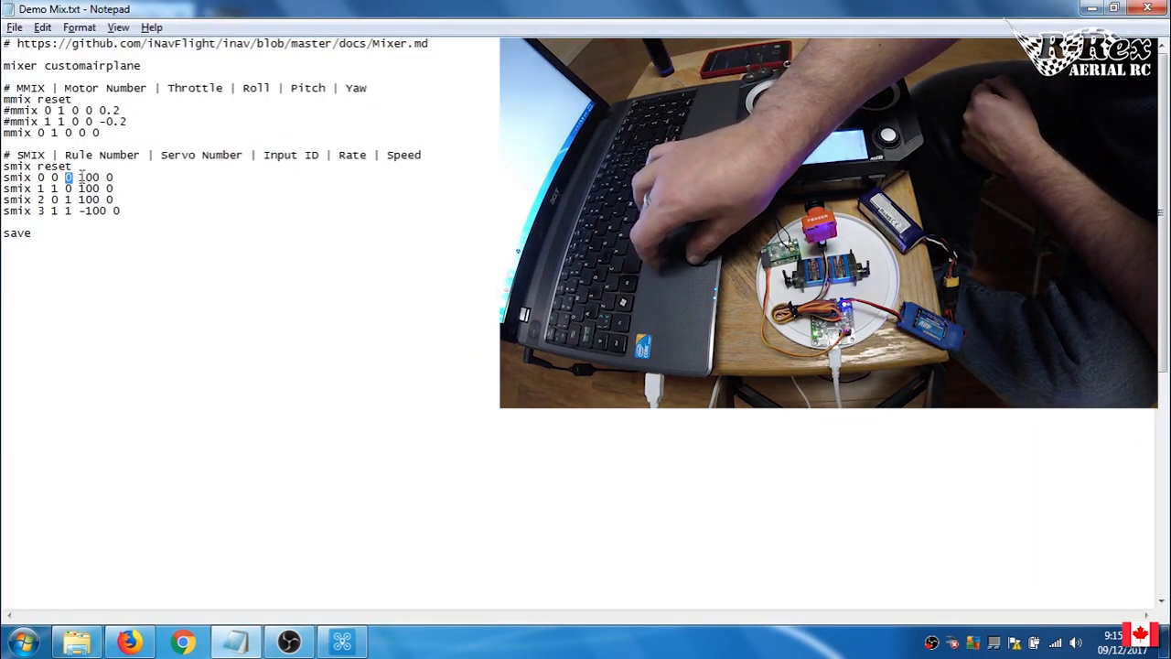
pyautogui.write('-')
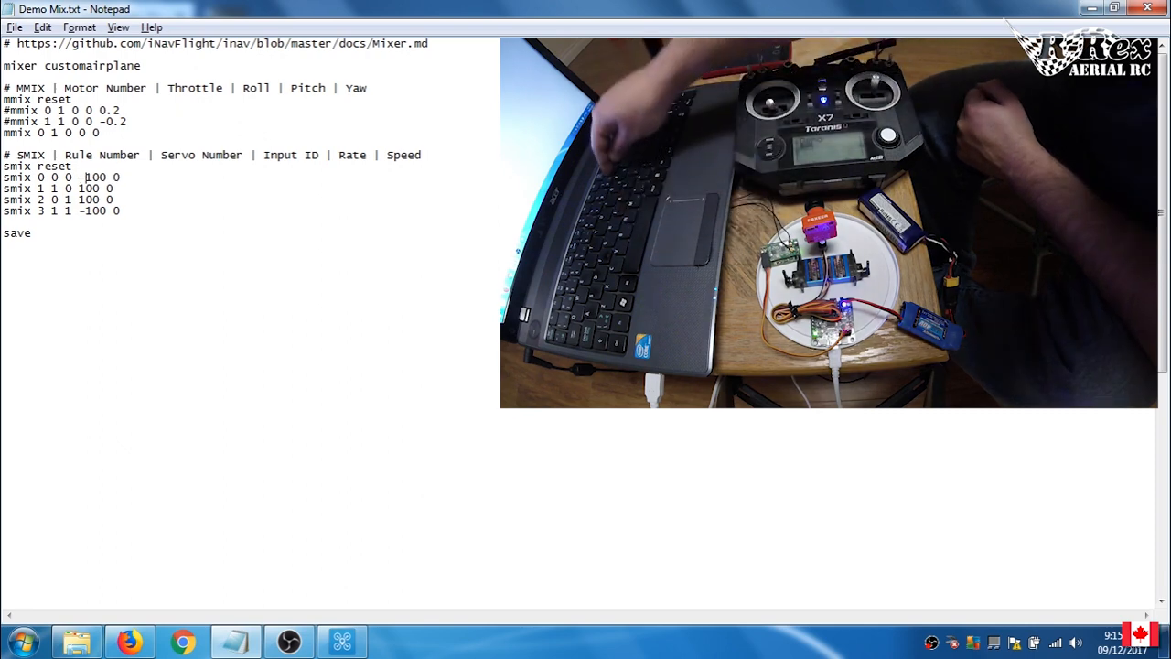
pyautogui.press('Down')
pyautogui.write('-')
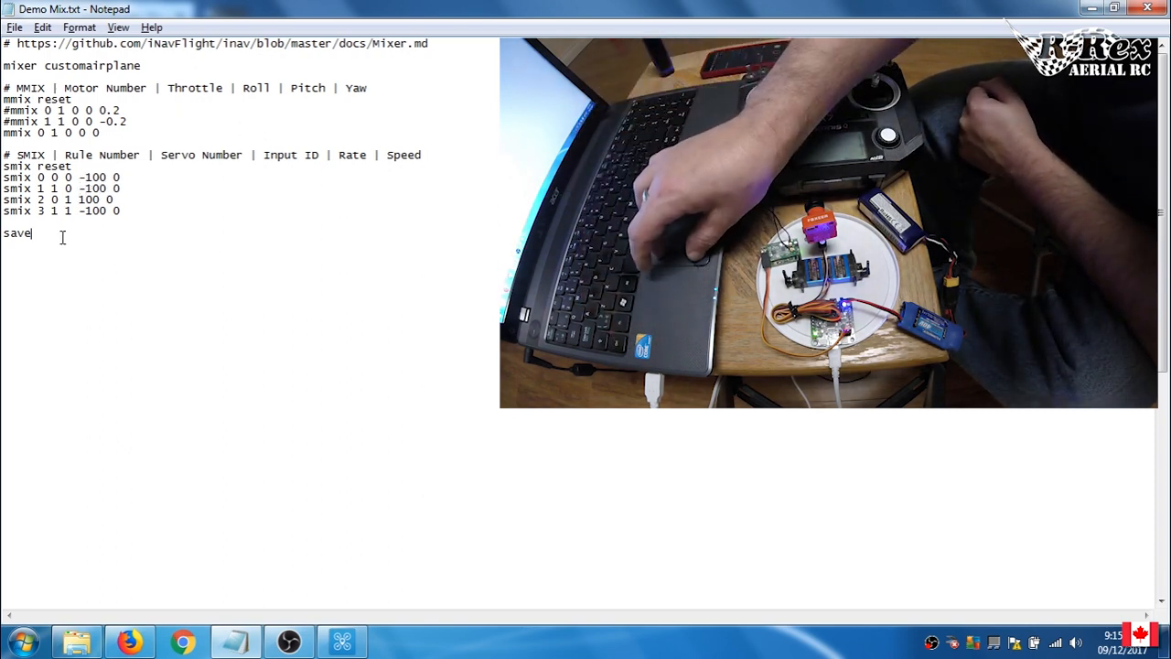
# Copy the entire mixer text including the save line, run it in INAV Configurator's CLI, and reopen the CLI after the reboot
pyautogui.moveTo(63, 237); pyautogui.dragTo(3, 5)
pyautogui.press('Right')
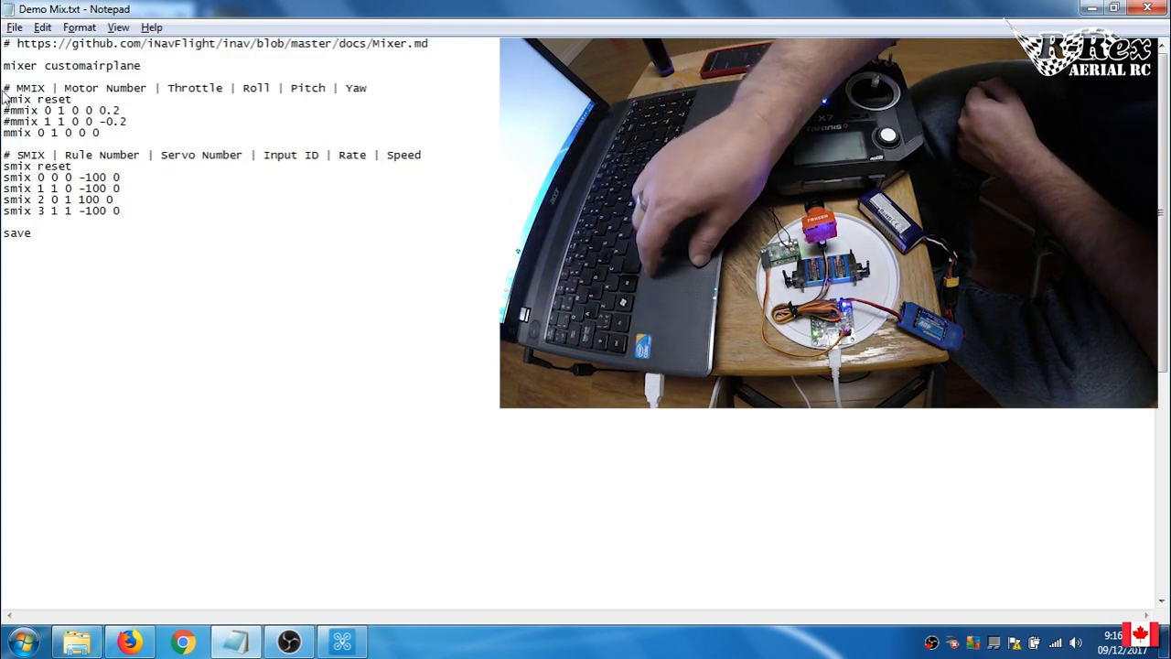
pyautogui.moveTo(73, 244); pyautogui.dragTo(3, 37)
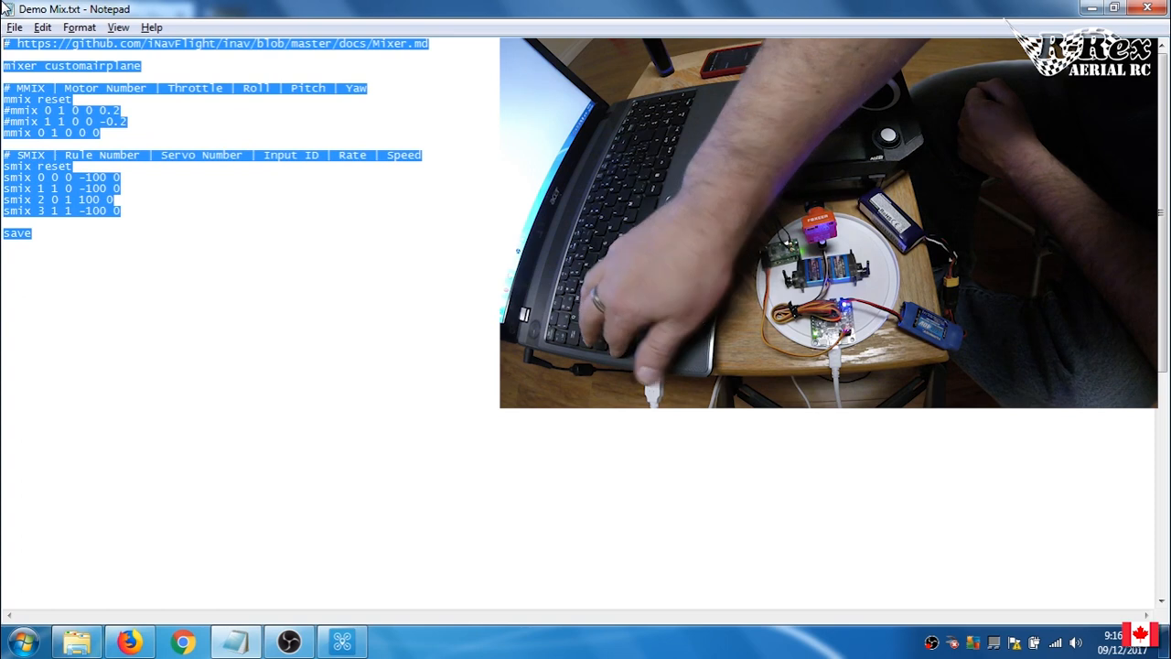
pyautogui.hotkey('alt', 'Tab')
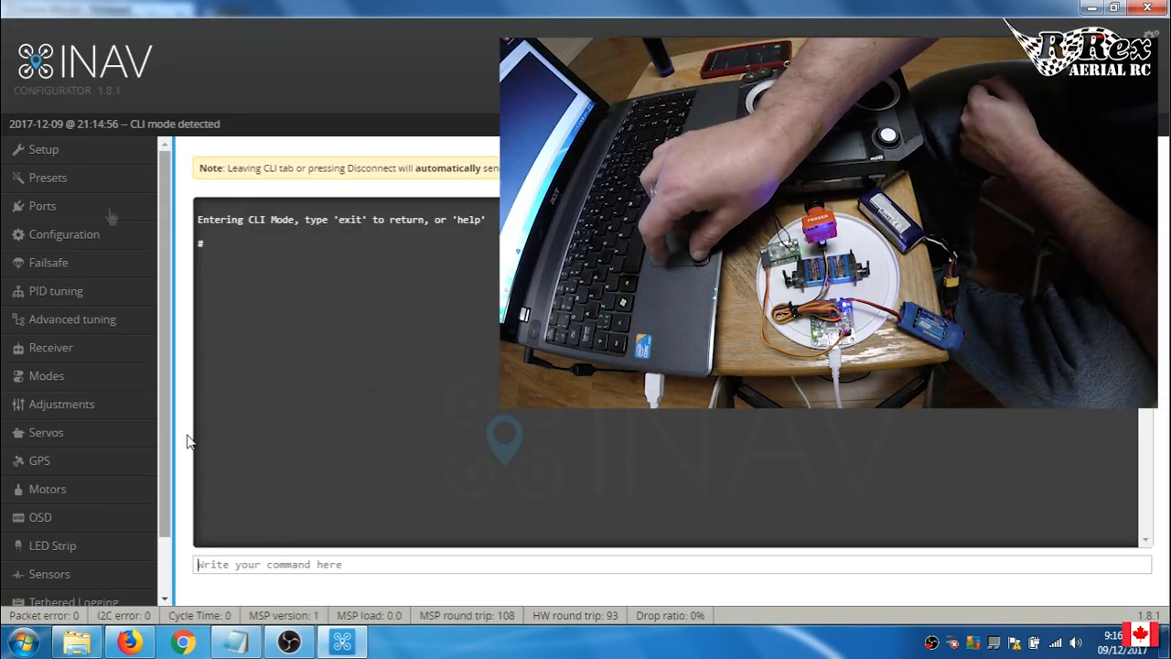
pyautogui.click(207, 565)
pyautogui.rightClick(208, 565)
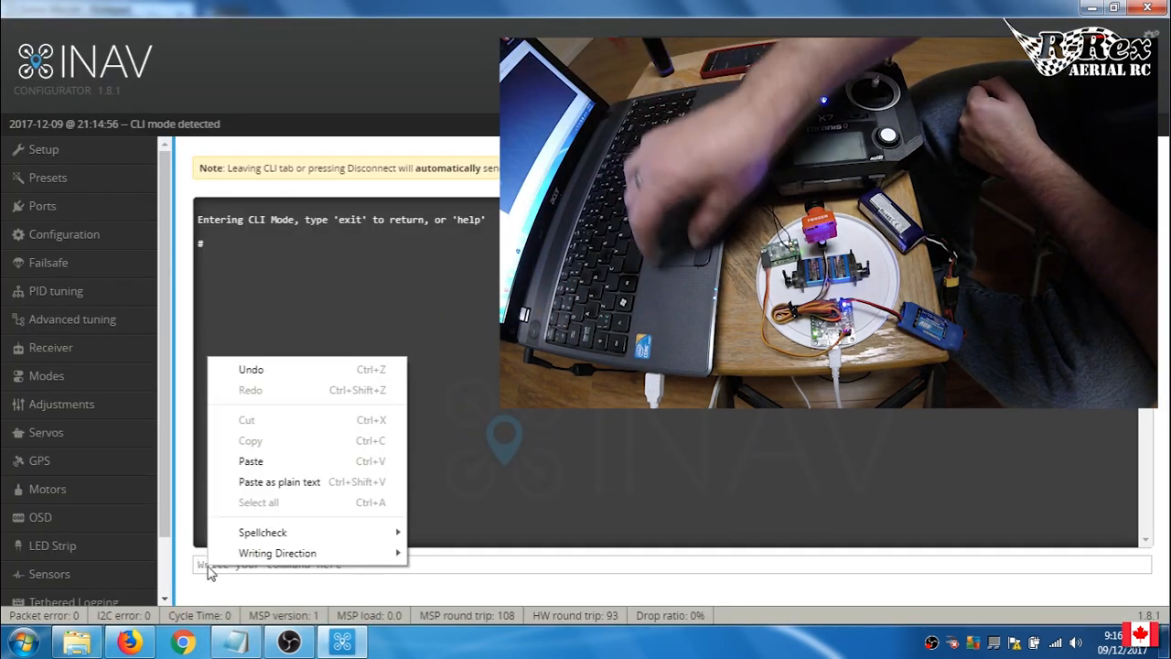
pyautogui.click(272, 461)
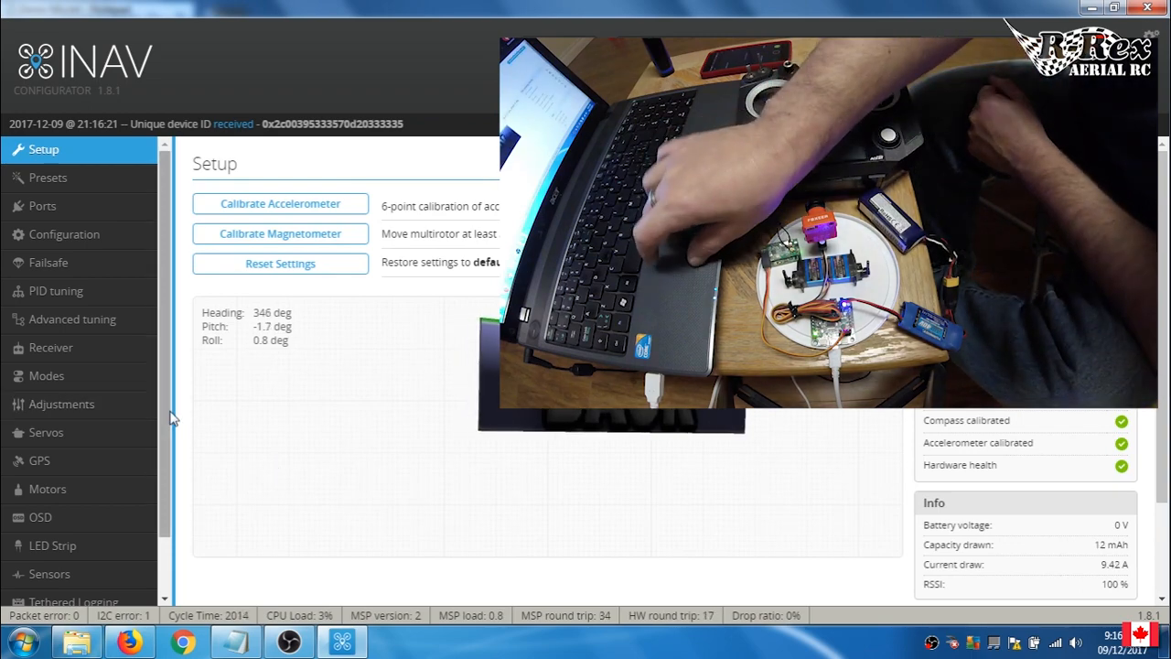
pyautogui.scroll(-2, 137, 549)
pyautogui.click(89, 596)
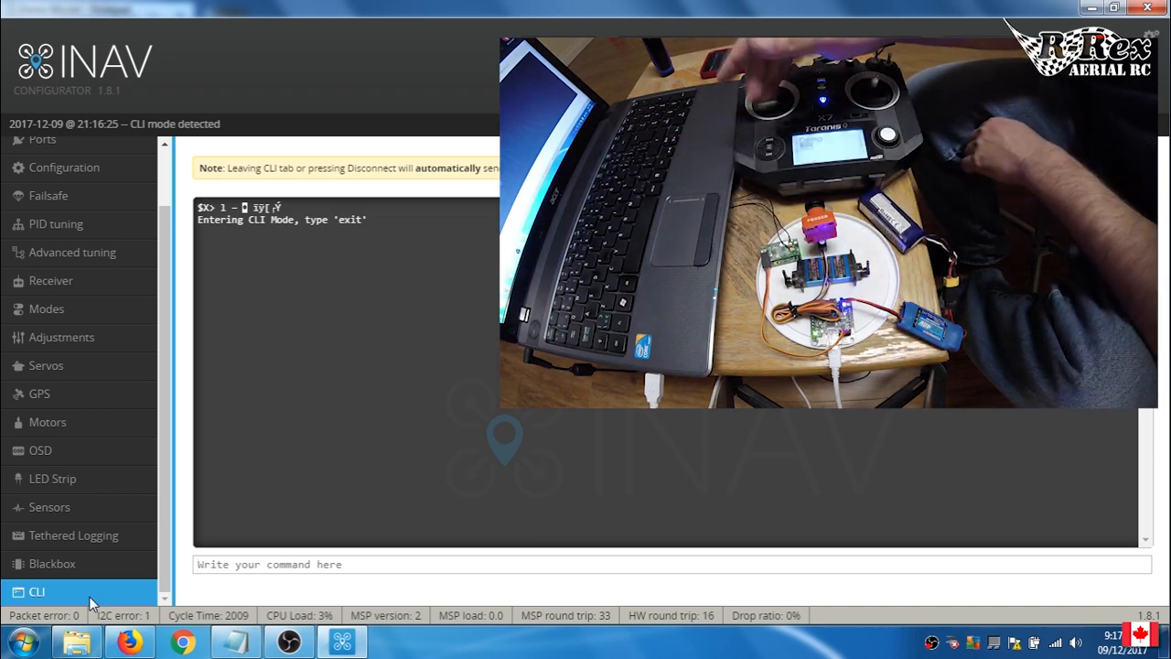
# Switch to Demo Mix.txt in Notepad and start a servo rule below rule 3 with rule number 4 and servo number 5
pyautogui.hotkey('alt', 'Tab')
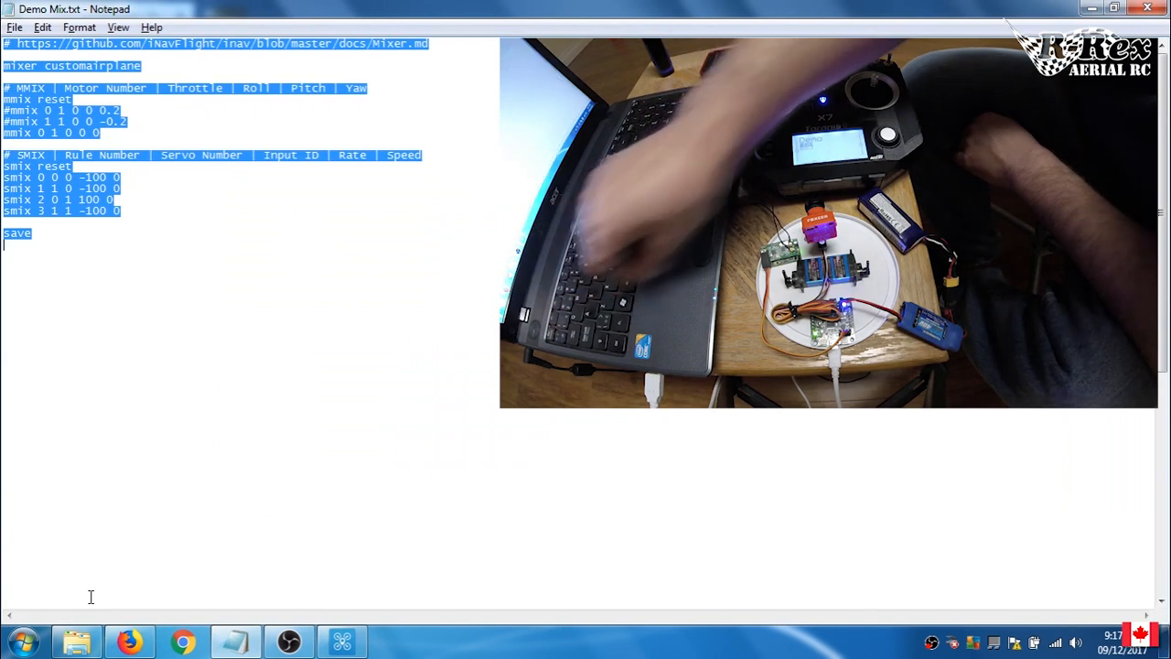
pyautogui.click(82, 221)
pyautogui.press('Return')
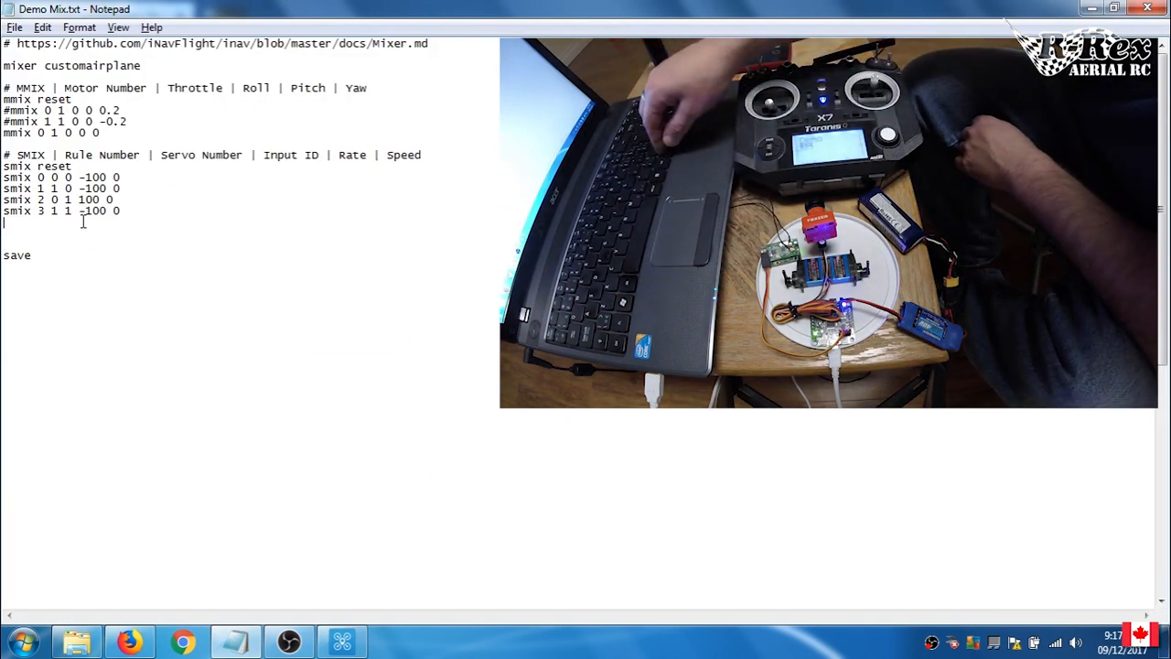
pyautogui.write('smix ')
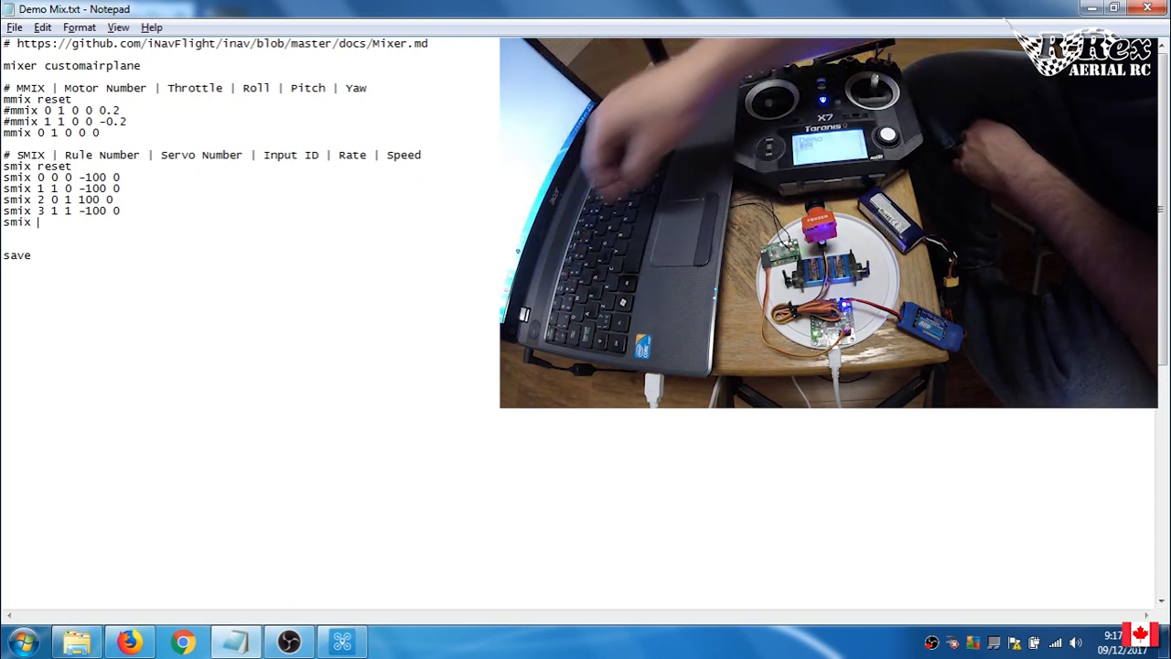
pyautogui.write('4')
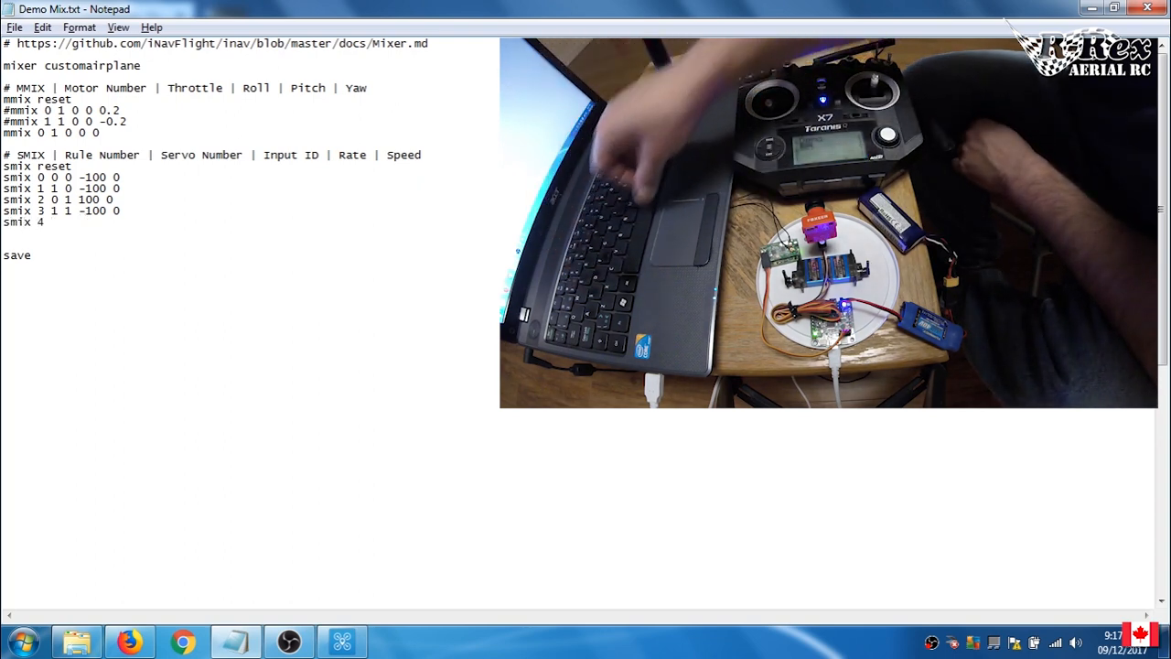
pyautogui.write(' 5')
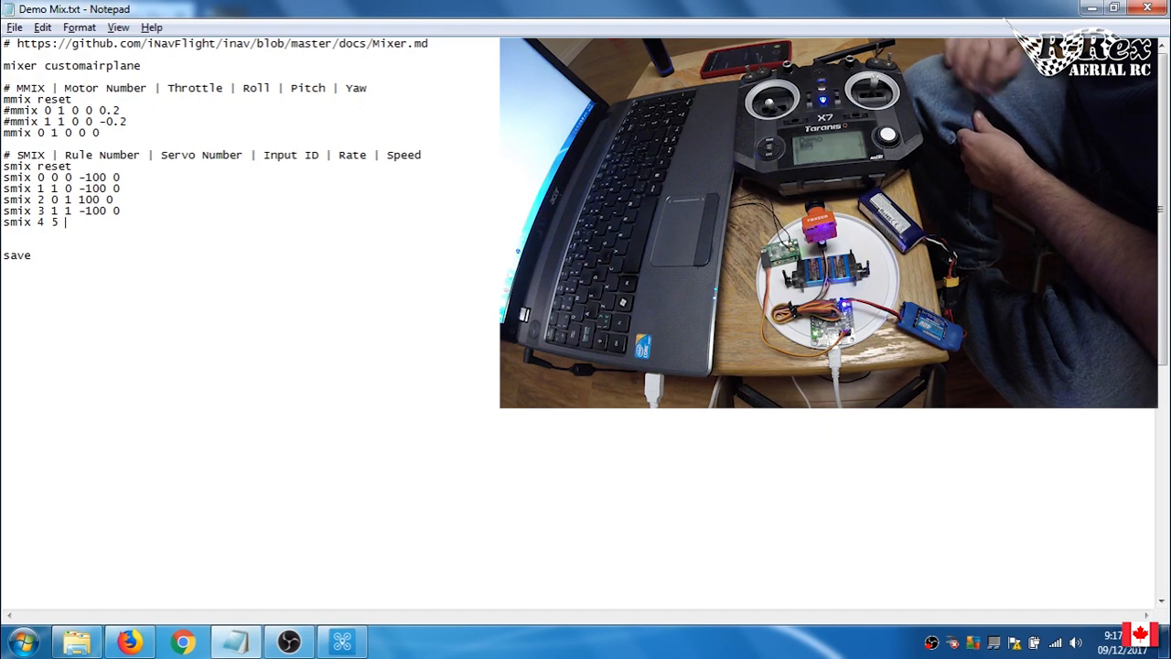
# Look up the RC YAW input ID in Mixer.md in Firefox and complete servo rule 4 in Notepad with input 6, rate 100 and speed 0
pyautogui.hotkey('alt', 'Tab')
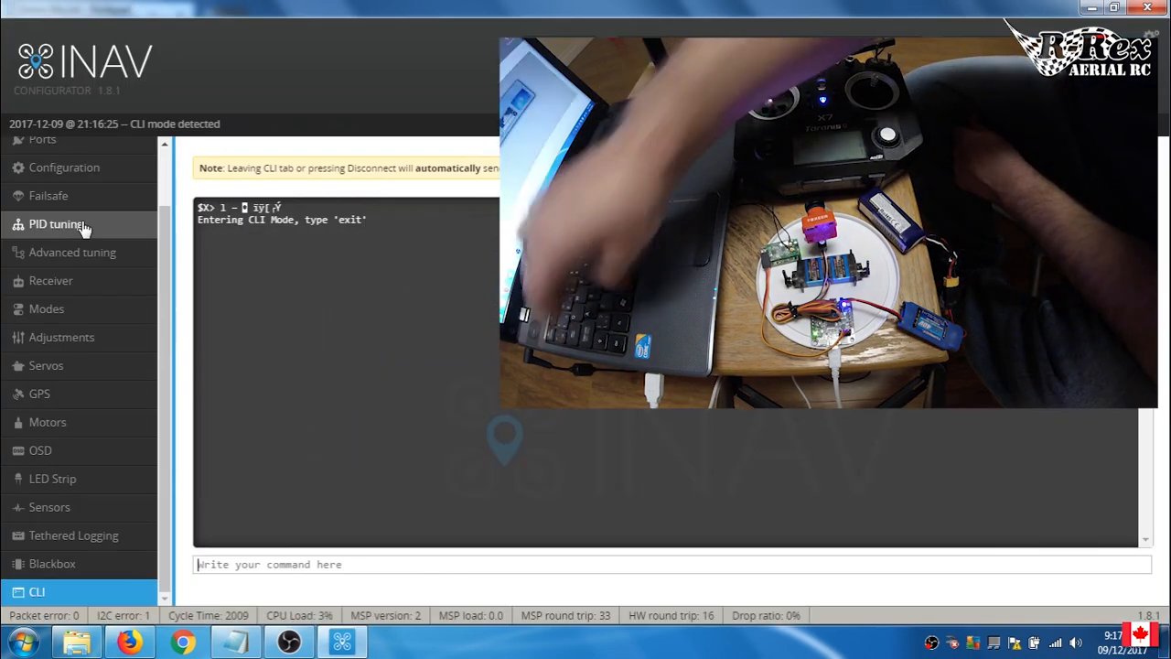
pyautogui.hotkey('alt', 'Tab')
pyautogui.hotkey('alt', 'Tab')
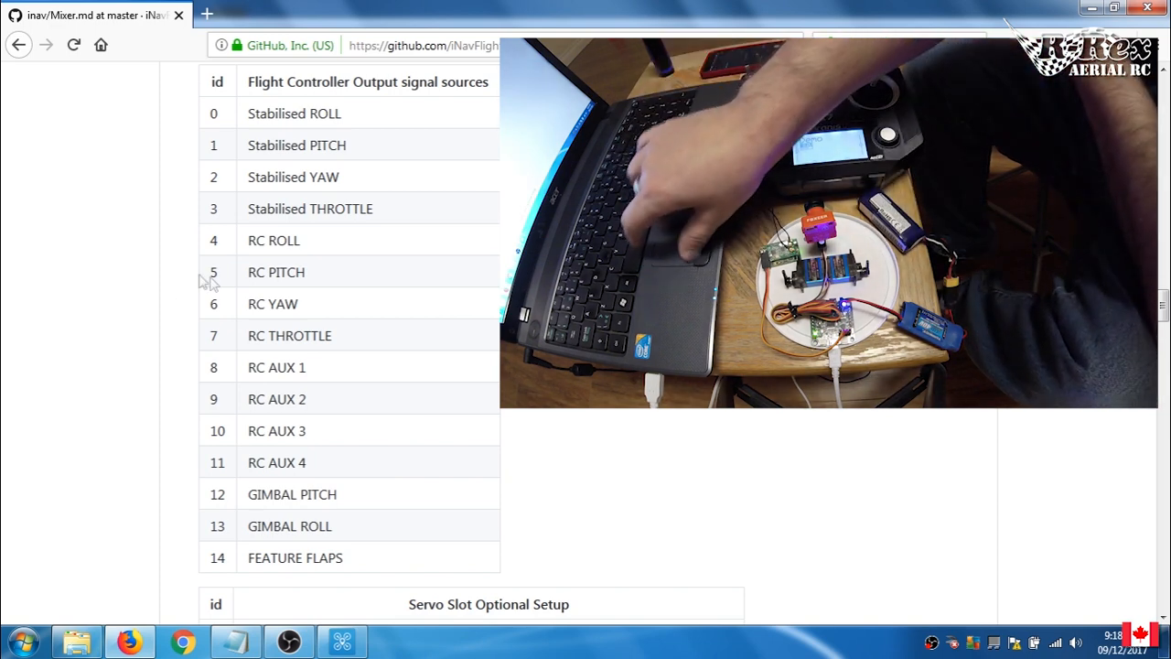
pyautogui.hotkey('alt', 'Tab')
pyautogui.write('6')
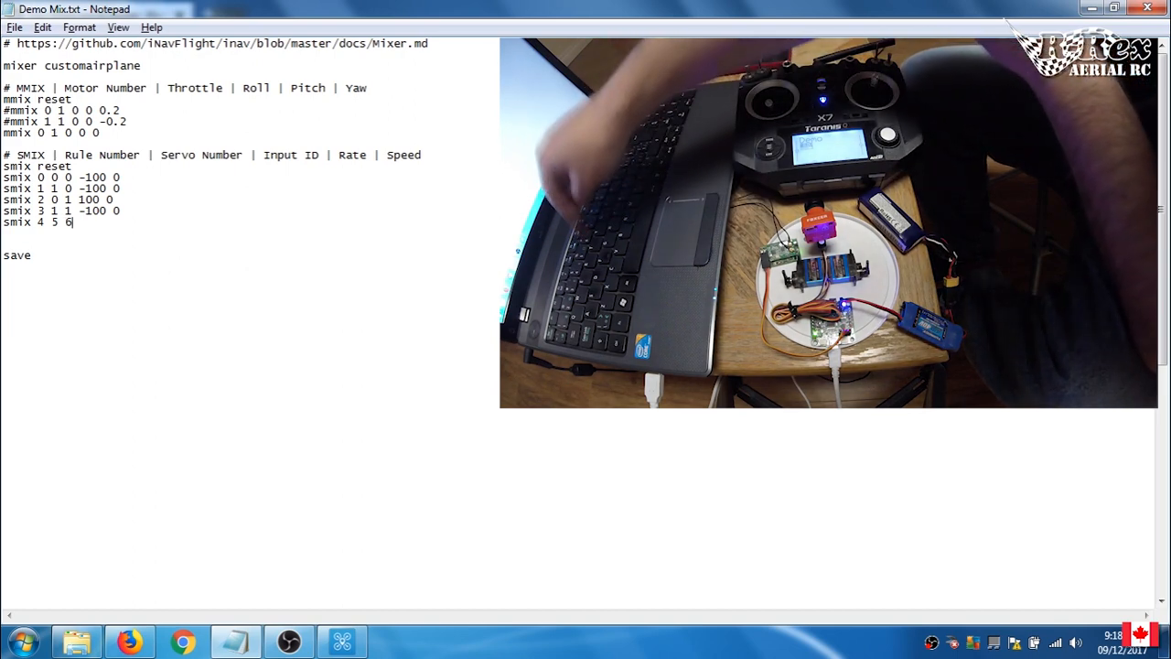
pyautogui.write(' 100')
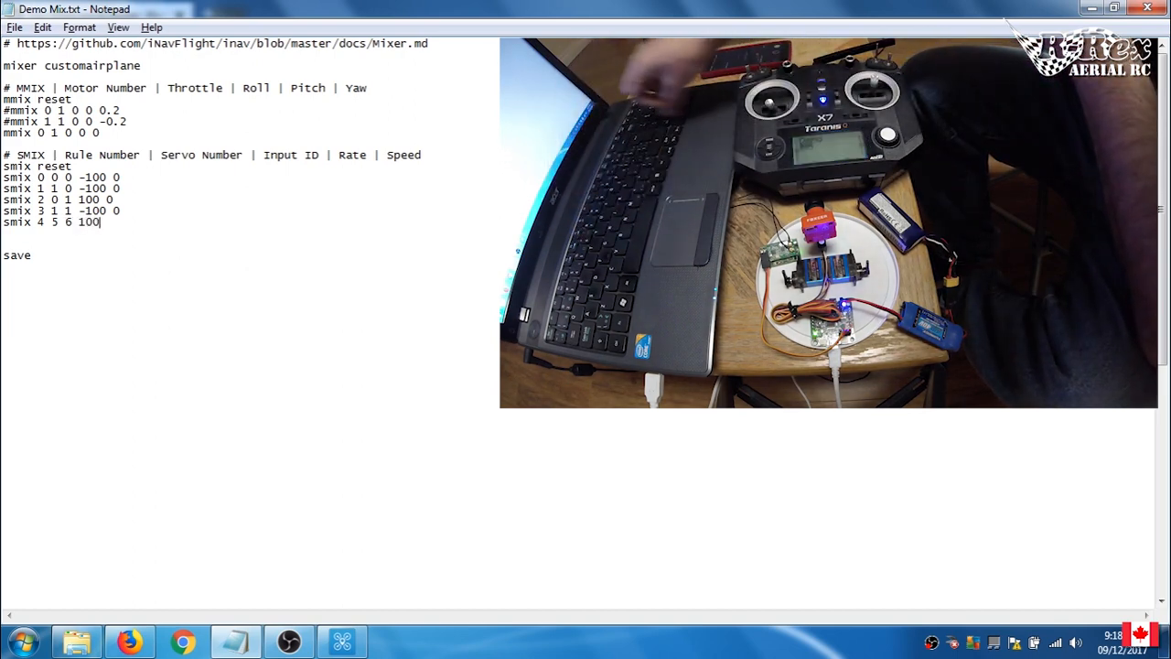
pyautogui.write(' 0')
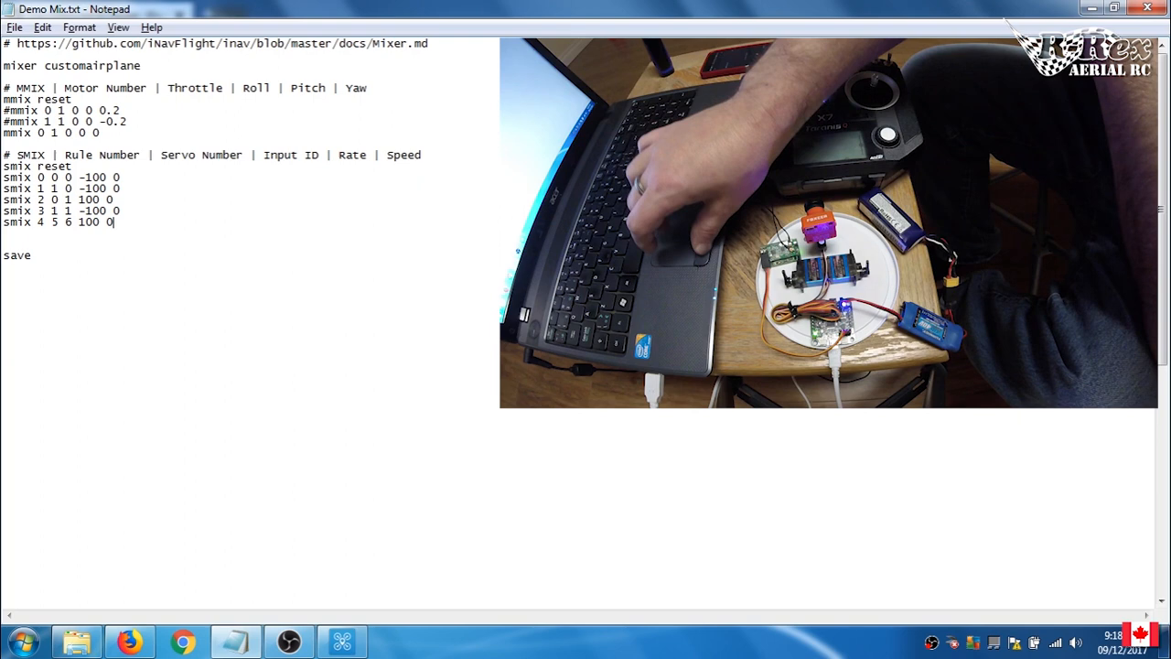
# Copy the entire mixer text in Demo Mix.txt, from the first comment line through the save line
pyautogui.moveTo(47, 263); pyautogui.dragTo(2, 128)
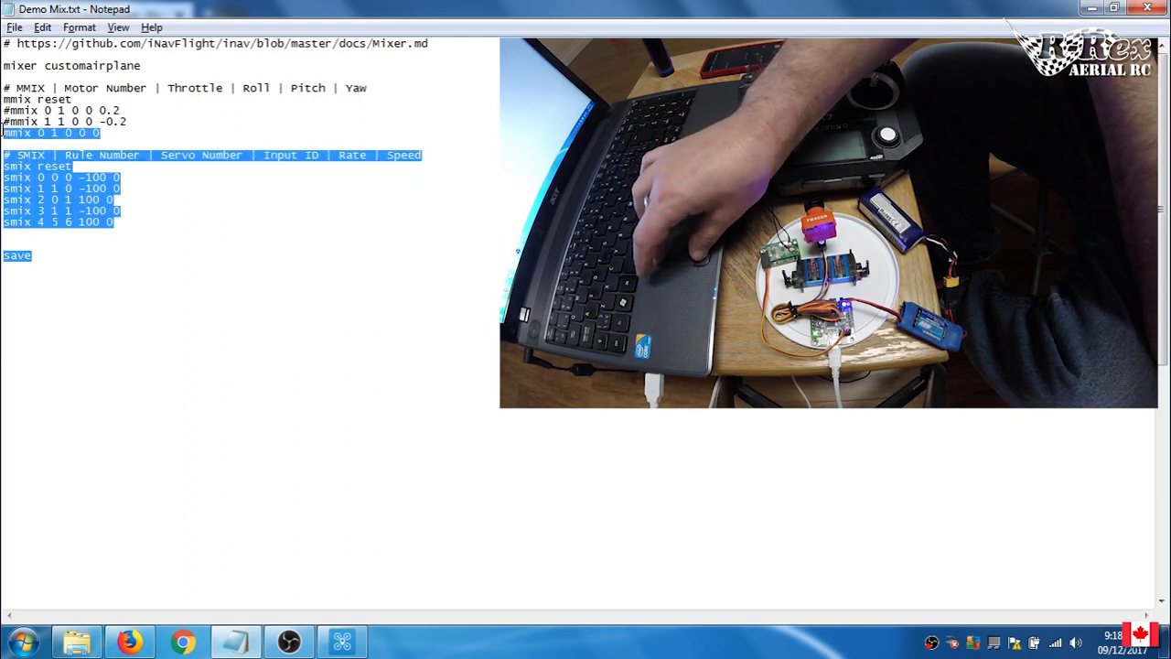
pyautogui.click(129, 215)
pyautogui.moveTo(83, 257); pyautogui.dragTo(3, 37)
pyautogui.rightClick(28, 125)
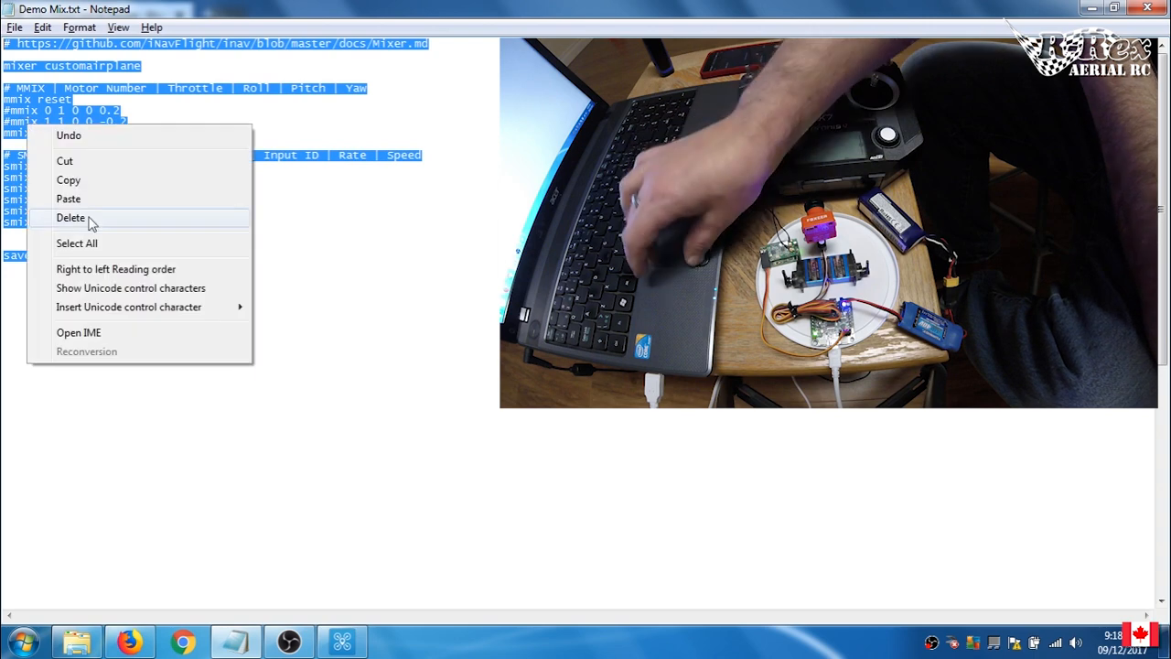
pyautogui.click(90, 186)
# Switch to INAV Configurator, run the copied mixer text in the CLI, and reopen the CLI after the reboot
pyautogui.click(342, 645)
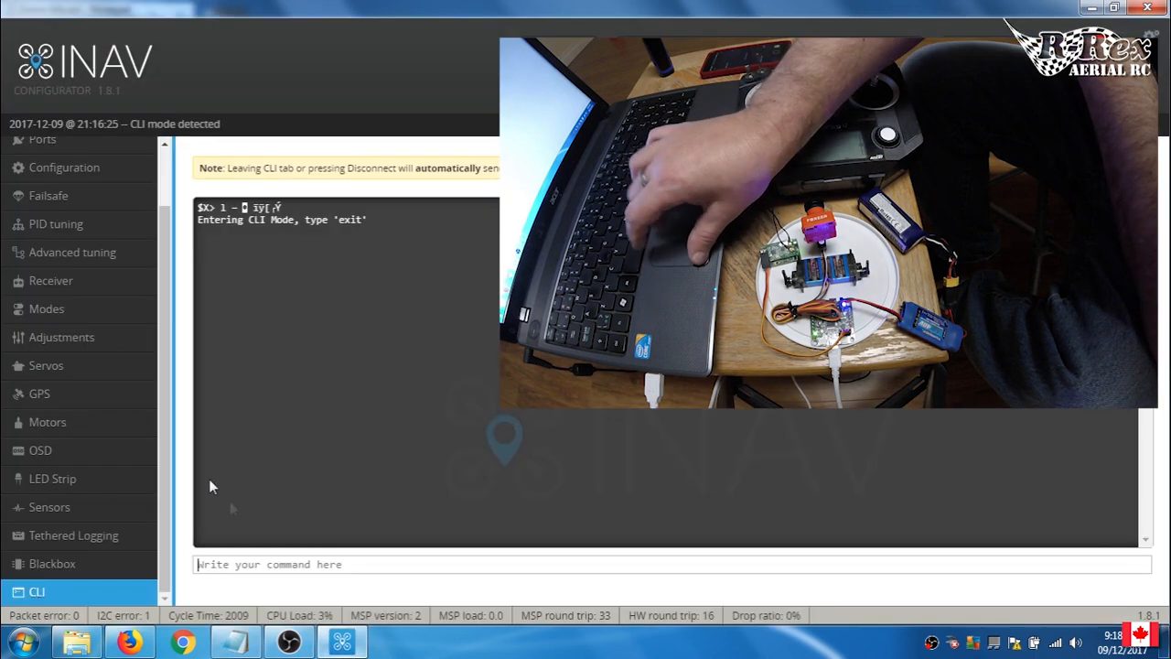
pyautogui.rightClick(226, 564)
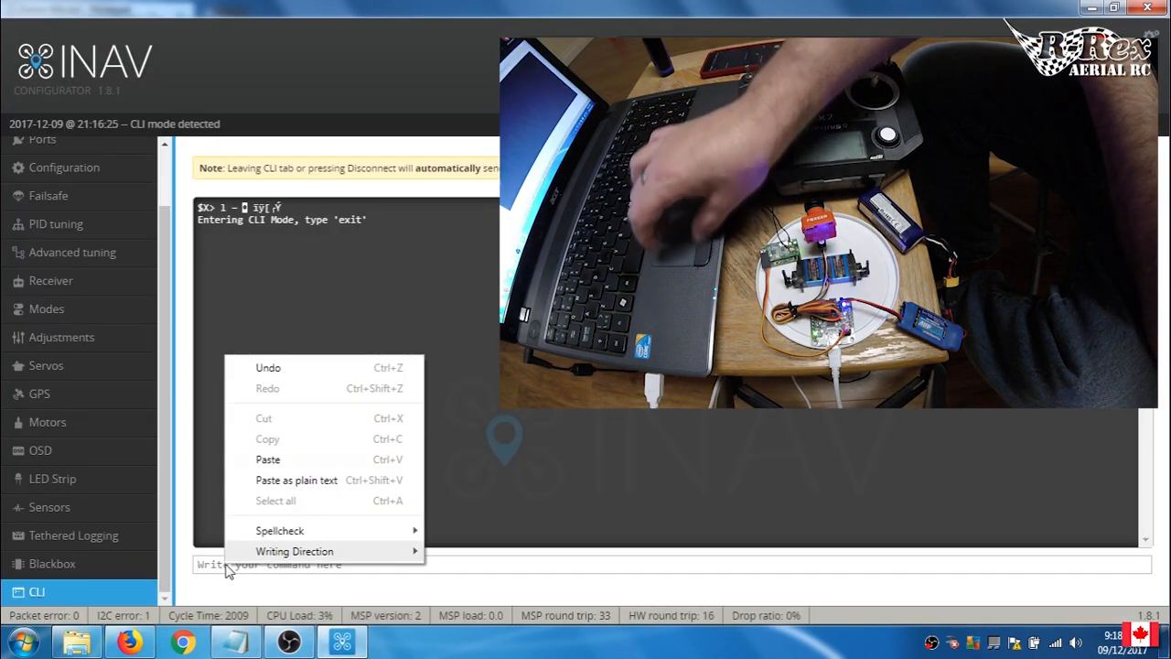
pyautogui.click(305, 462)
pyautogui.press('Return')
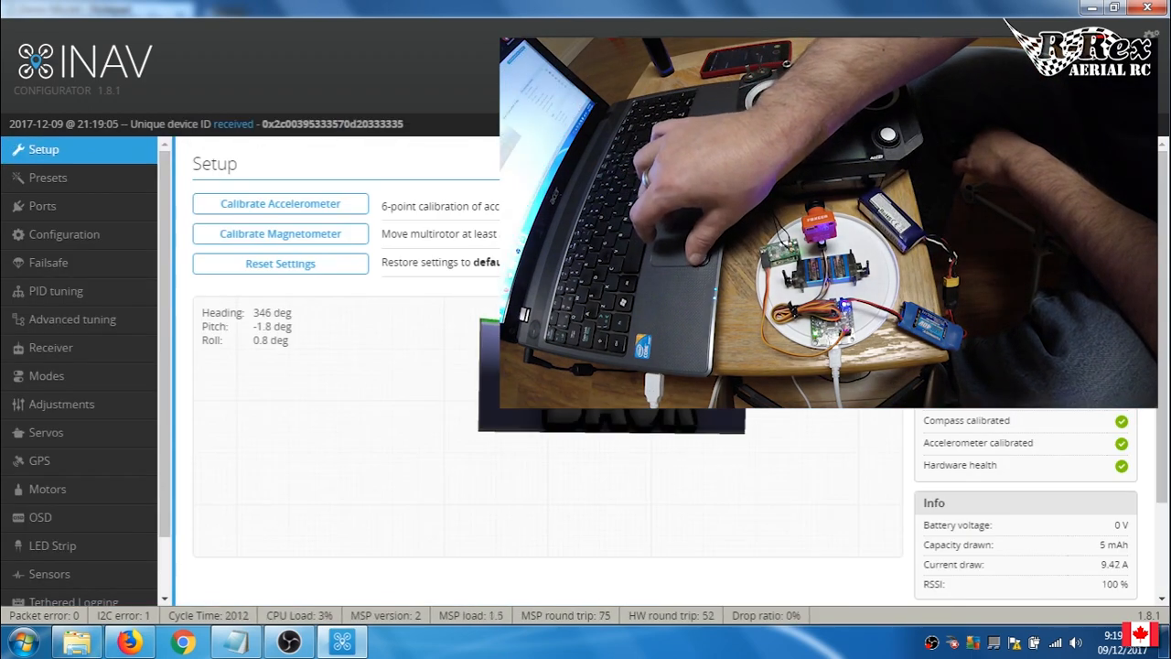
pyautogui.scroll(-3, 147, 445)
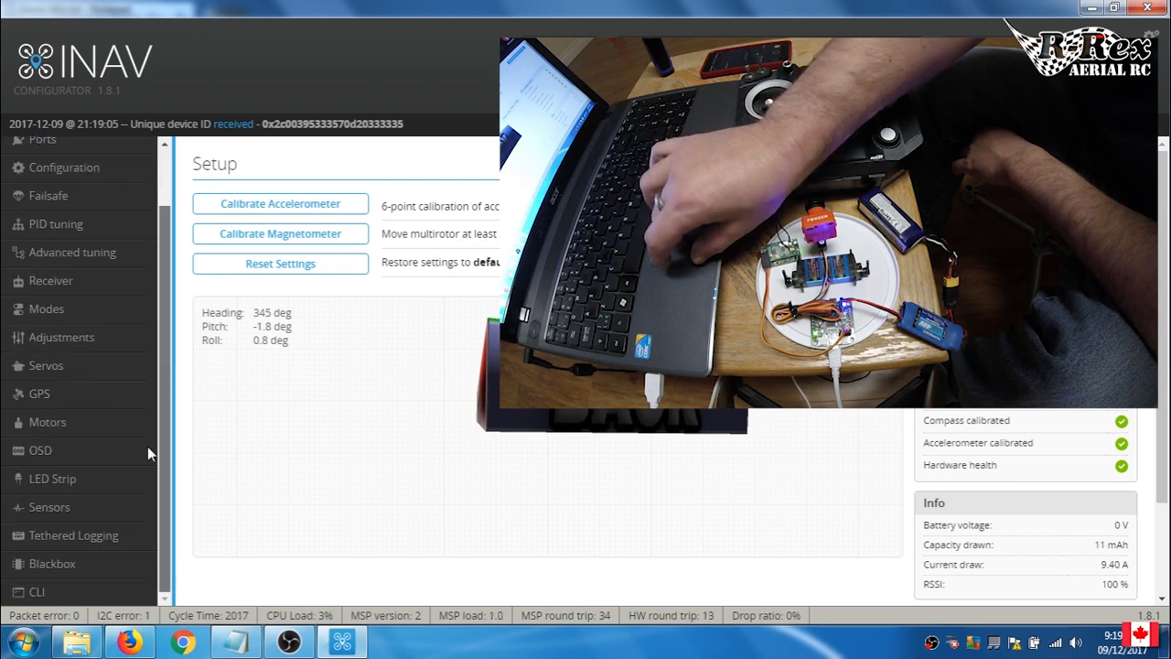
pyautogui.click(37, 592)
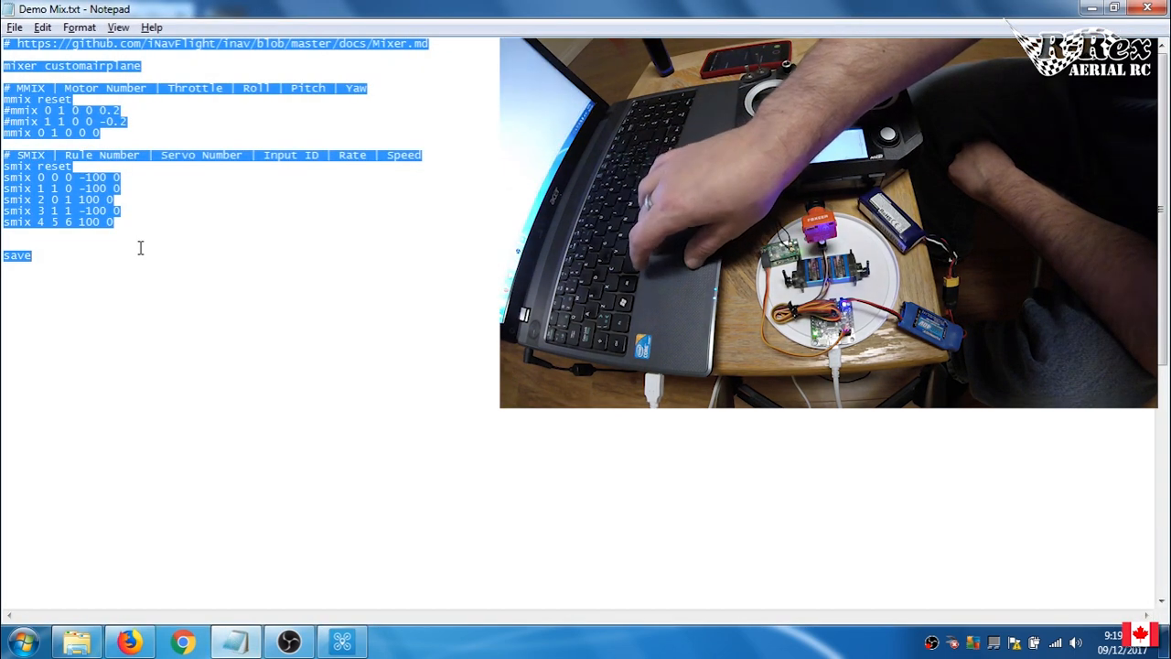
# Set the rate of servo rule 4 to -100 in Demo Mix.txt and run the entire mixer text in INAV Configurator's CLI
pyautogui.click(78, 229)
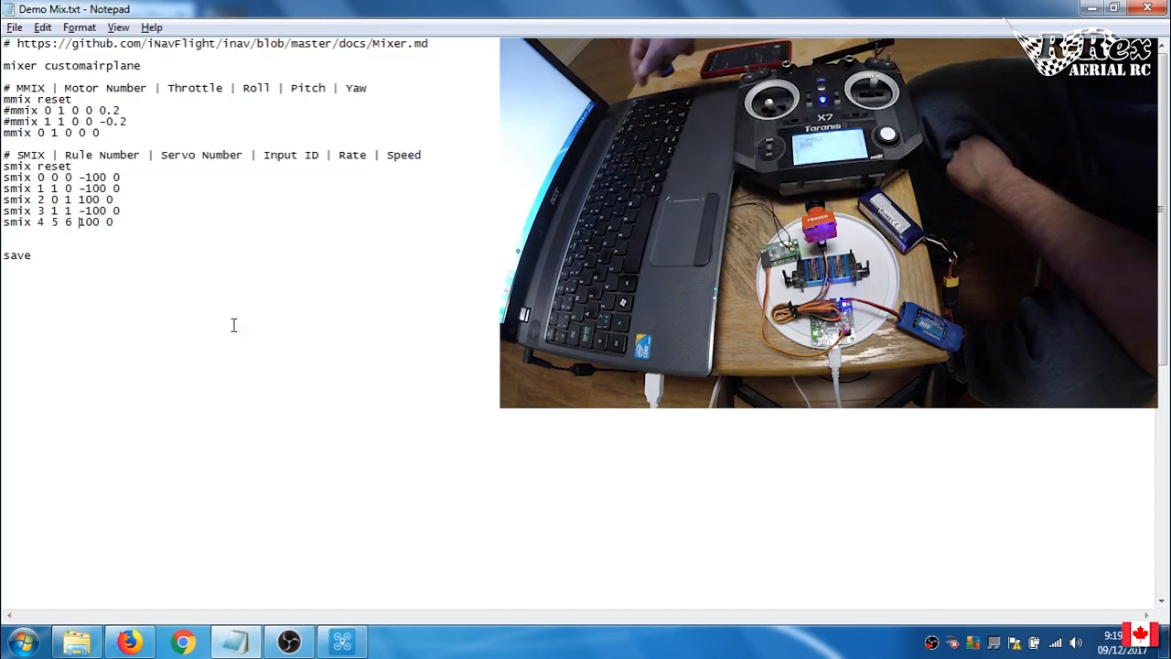
pyautogui.write('-')
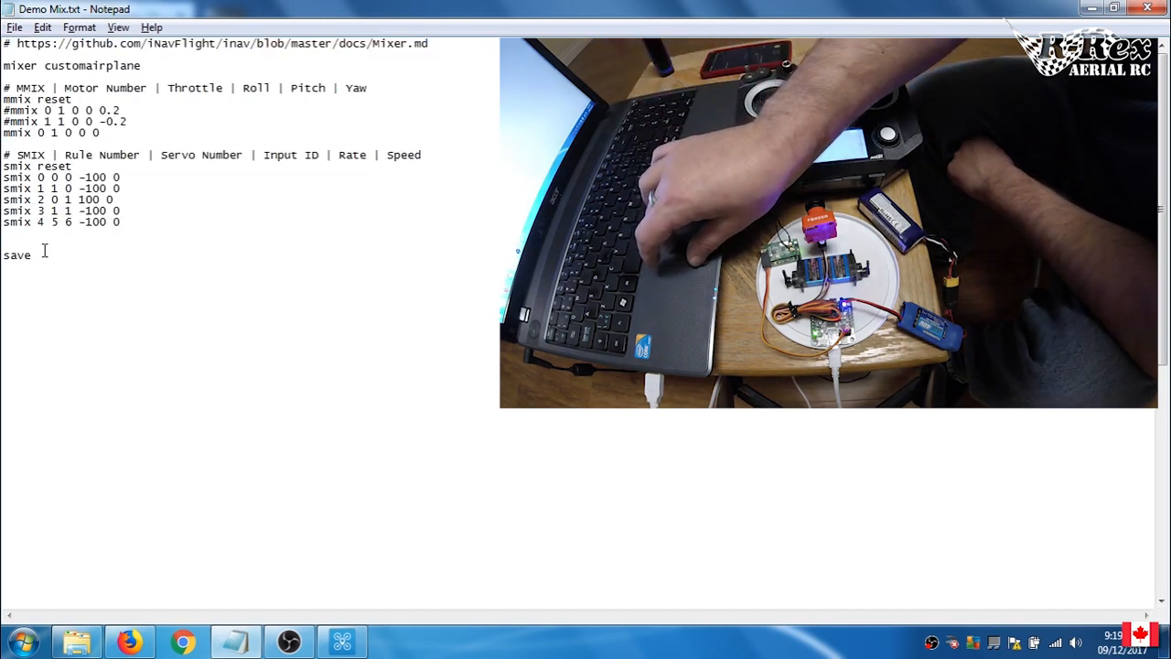
pyautogui.hotkey('ctrl', 'a')
pyautogui.moveTo(33, 256); pyautogui.dragTo(3, 147)
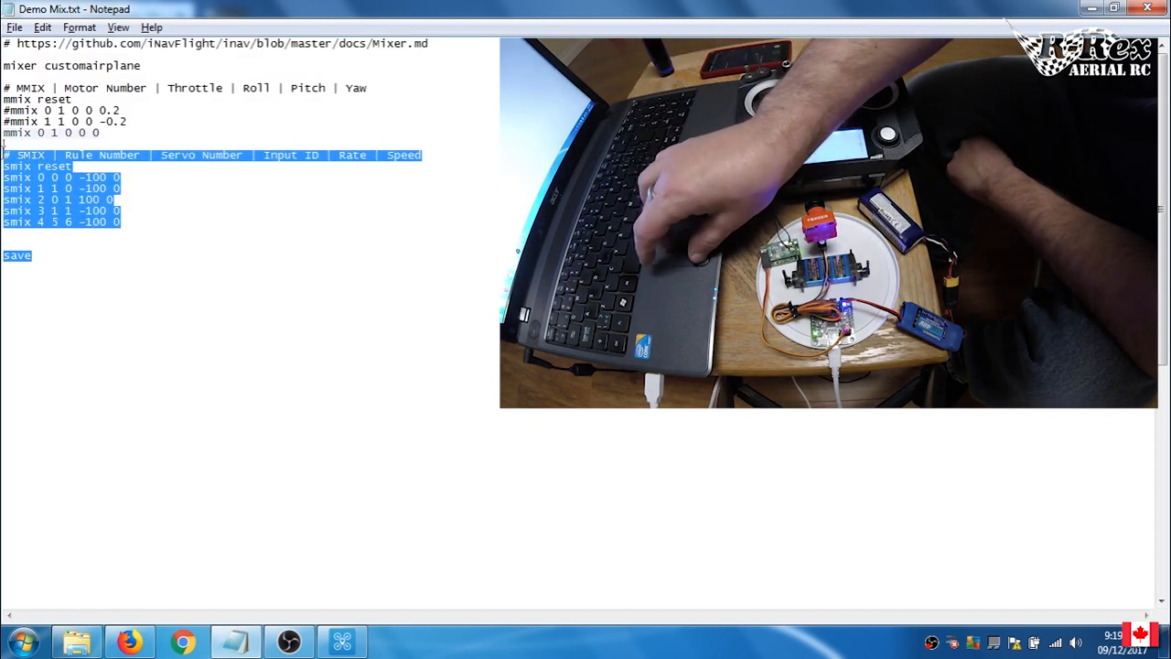
pyautogui.hotkey('ctrl', 'a')
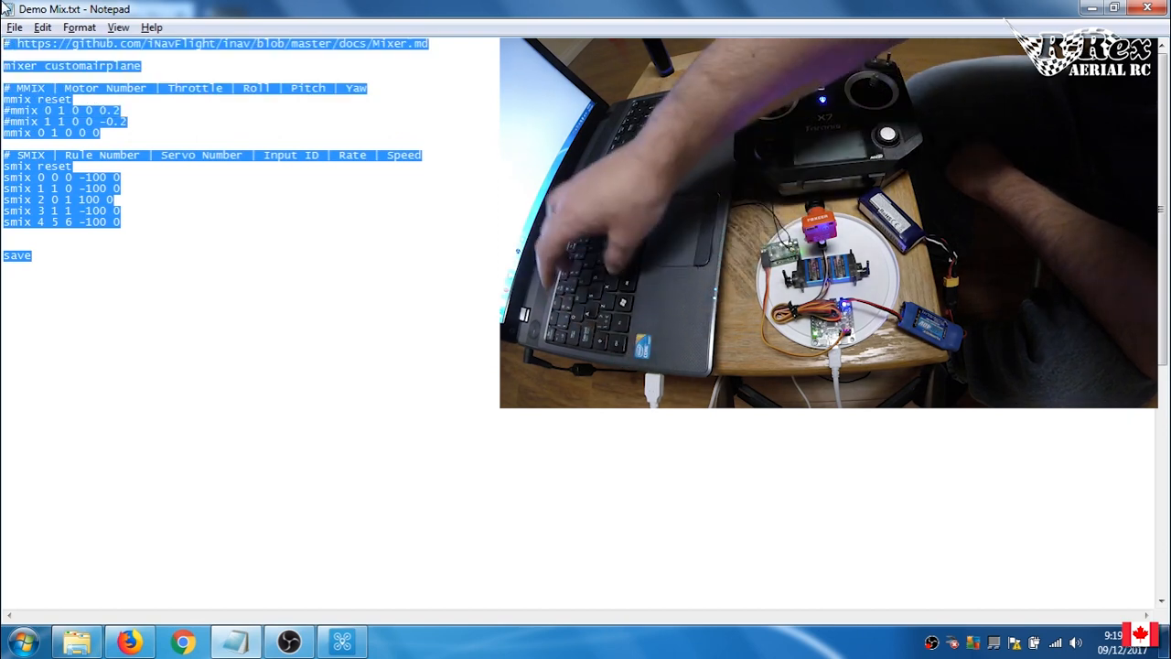
pyautogui.hotkey('alt', 'Tab')
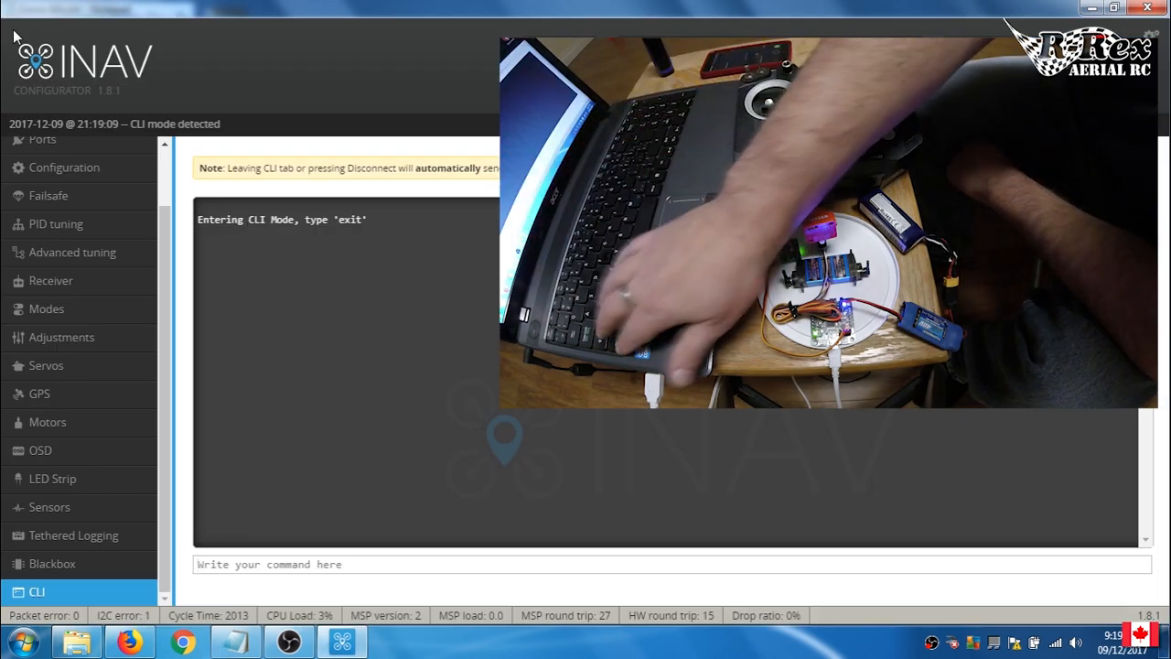
pyautogui.hotkey('ctrl', 'v')
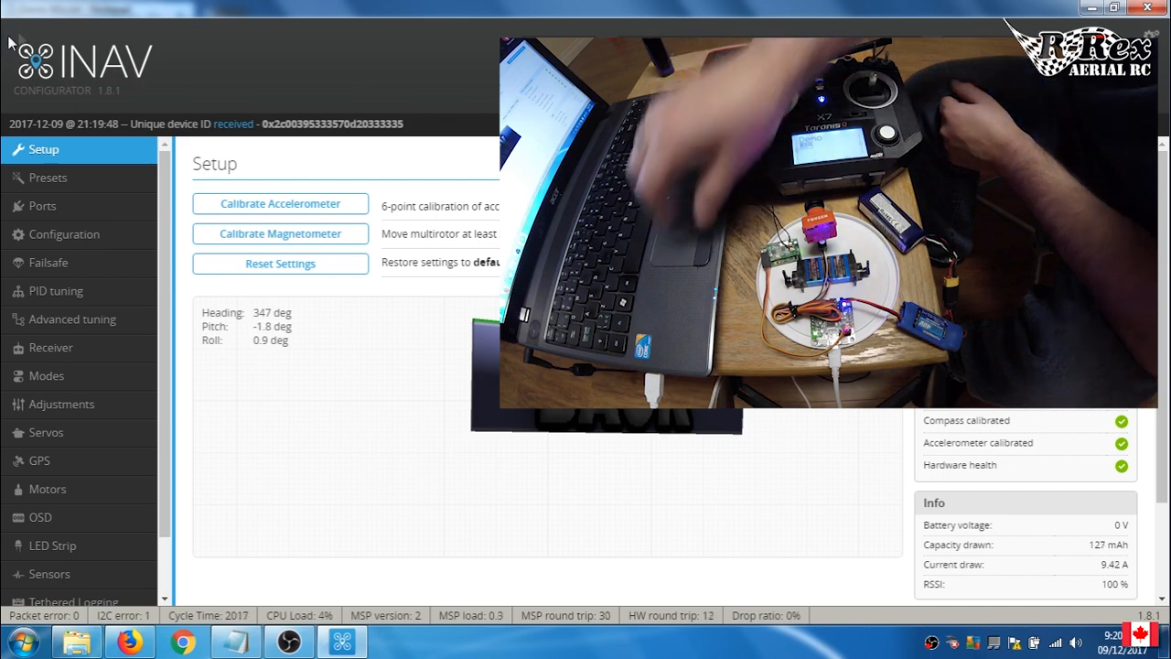
# Switch to Demo Mix.txt in Notepad and add the rule "smix 5 0 1 100 0" below rule 4, checking the input IDs in Mixer.md in Firefox
pyautogui.click(236, 642)
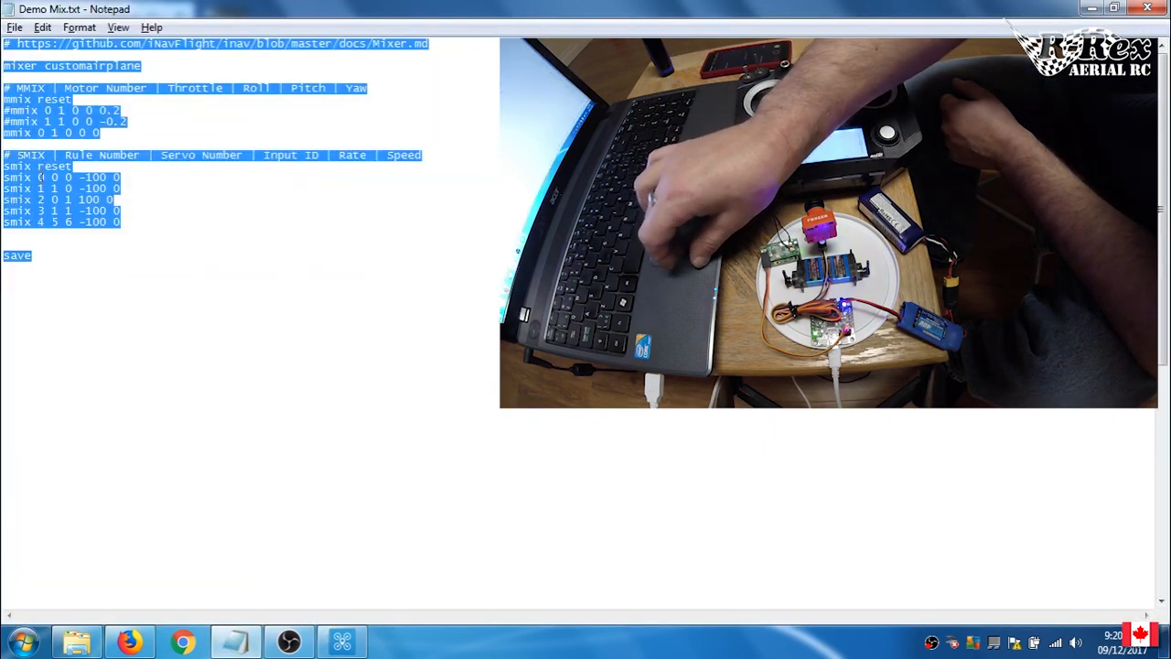
pyautogui.click(130, 227)
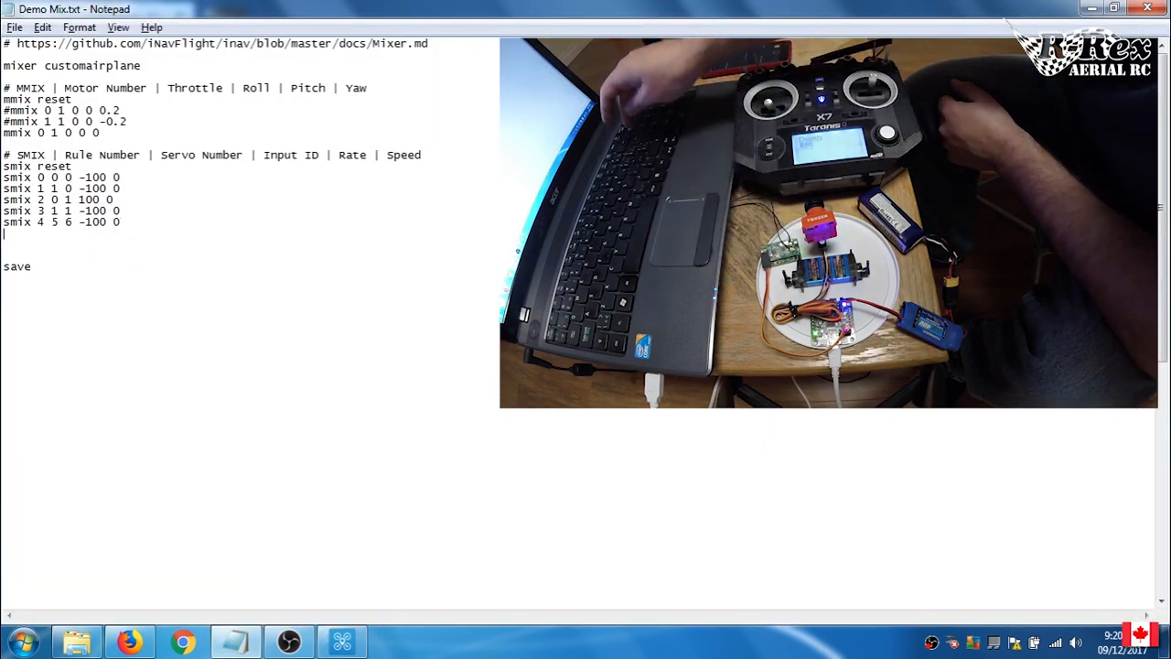
pyautogui.press('Return')
pyautogui.write('smix ')
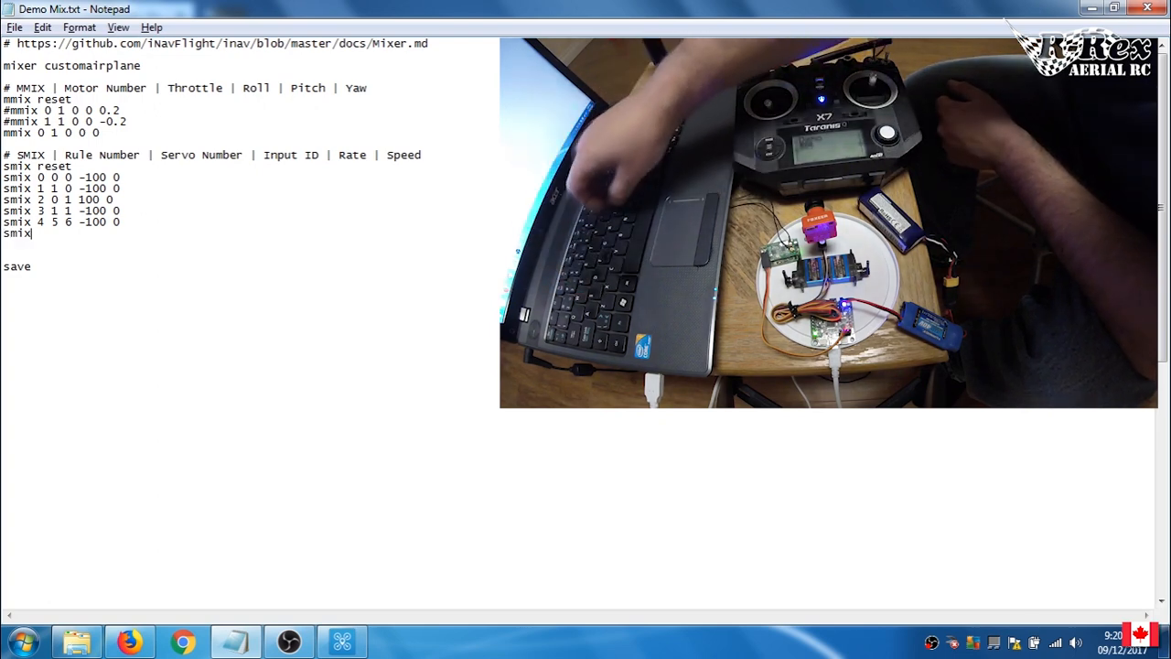
pyautogui.write('5 0')
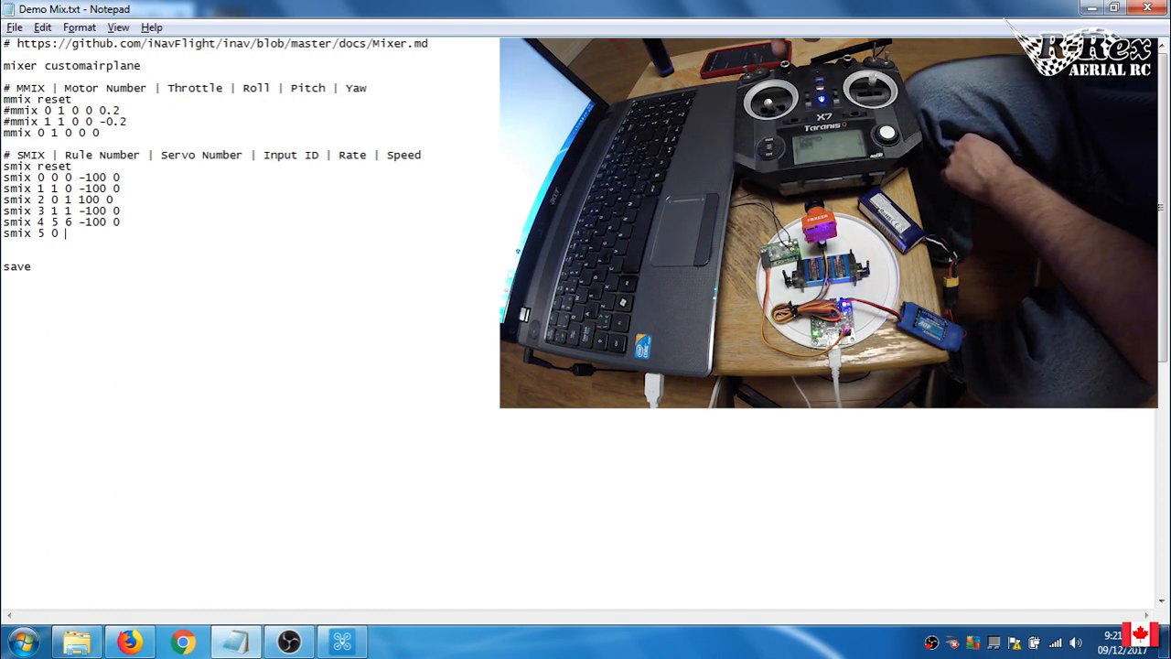
pyautogui.hotkey('alt', 'Tab')
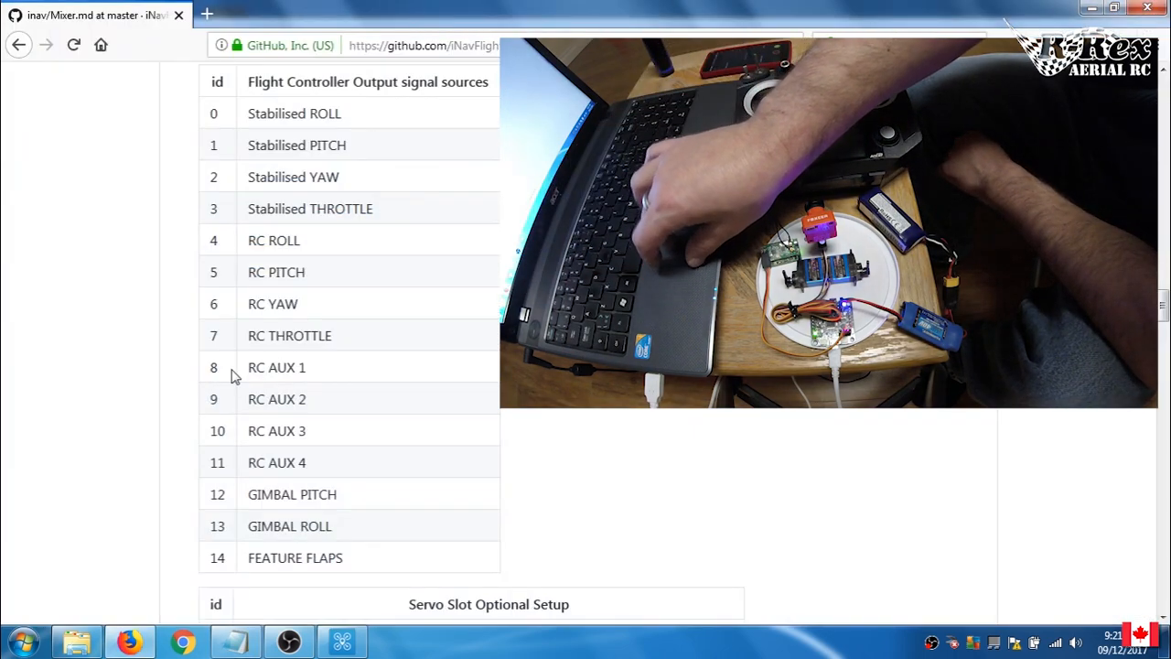
pyautogui.hotkey('alt', 'Tab')
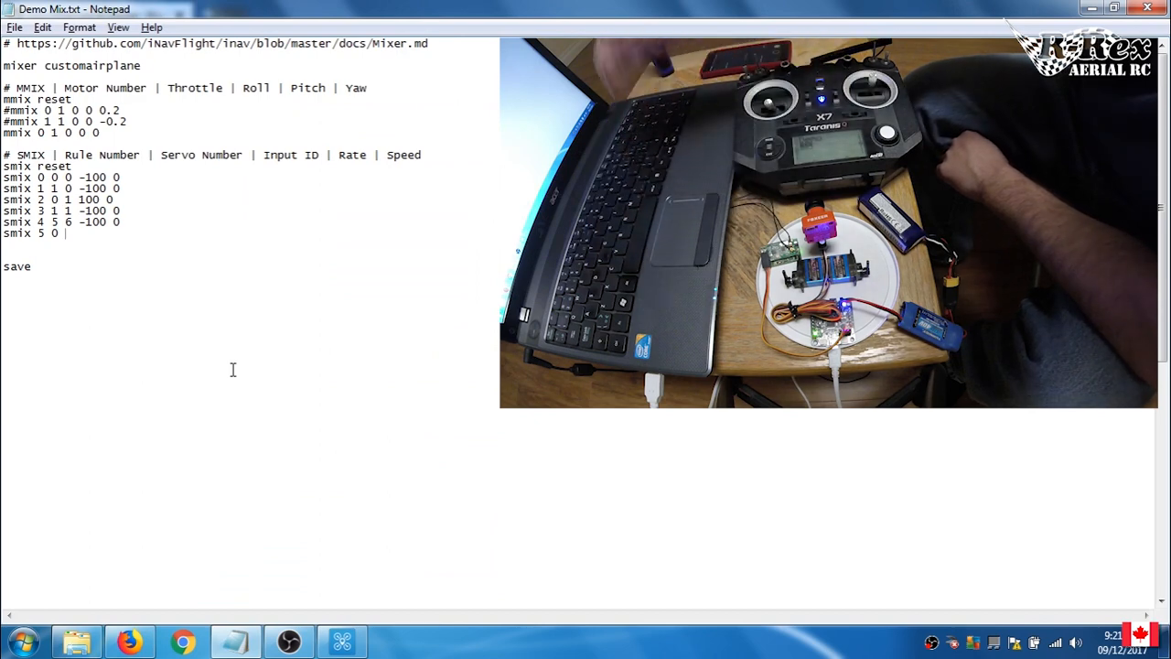
pyautogui.write('1 100 0')
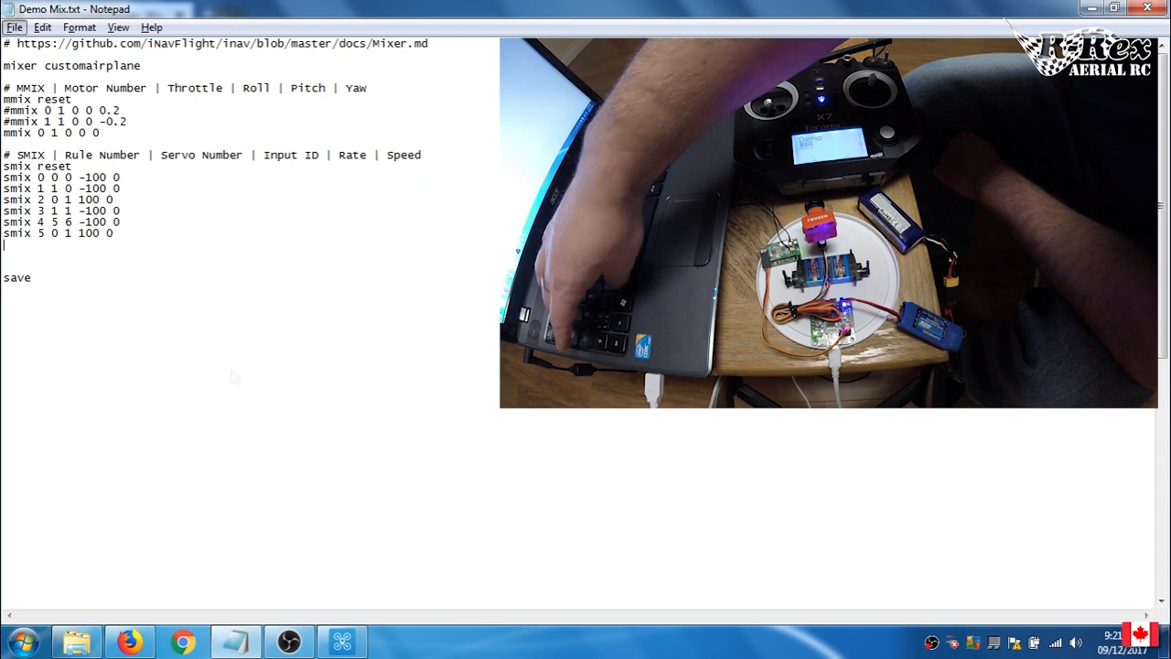
# Look up the signal source IDs in Mixer.md in Firefox and set the input ID of servo rule 5 to 9 in Demo Mix.txt
pyautogui.hotkey('alt', 'Tab')
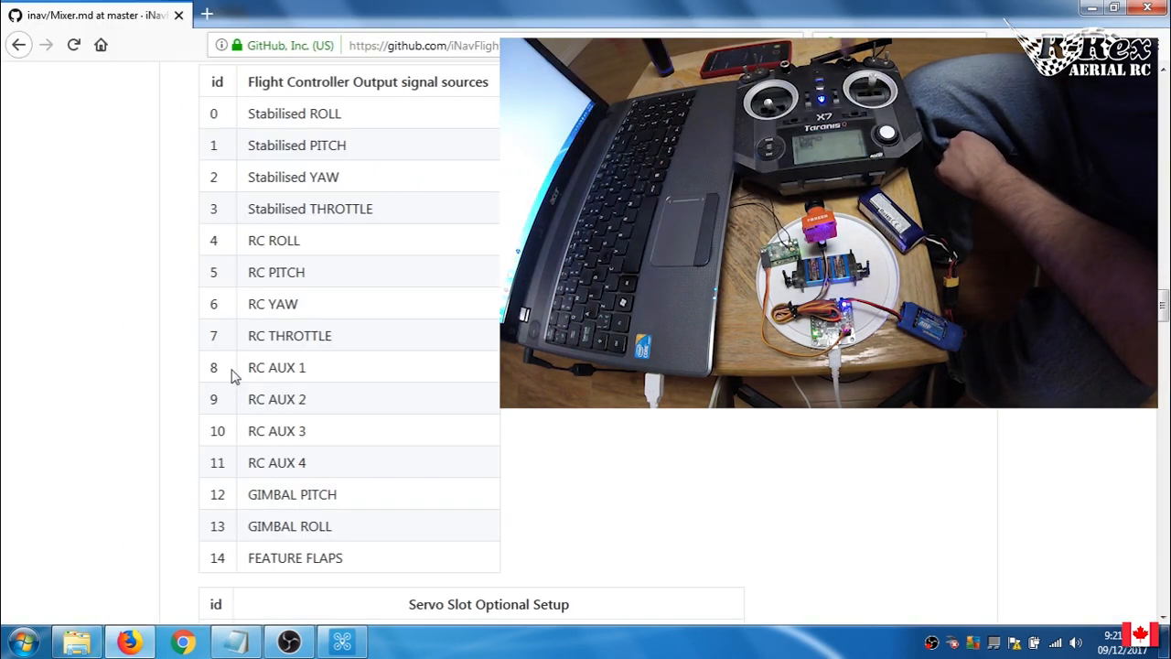
pyautogui.hotkey('alt', 'Tab')
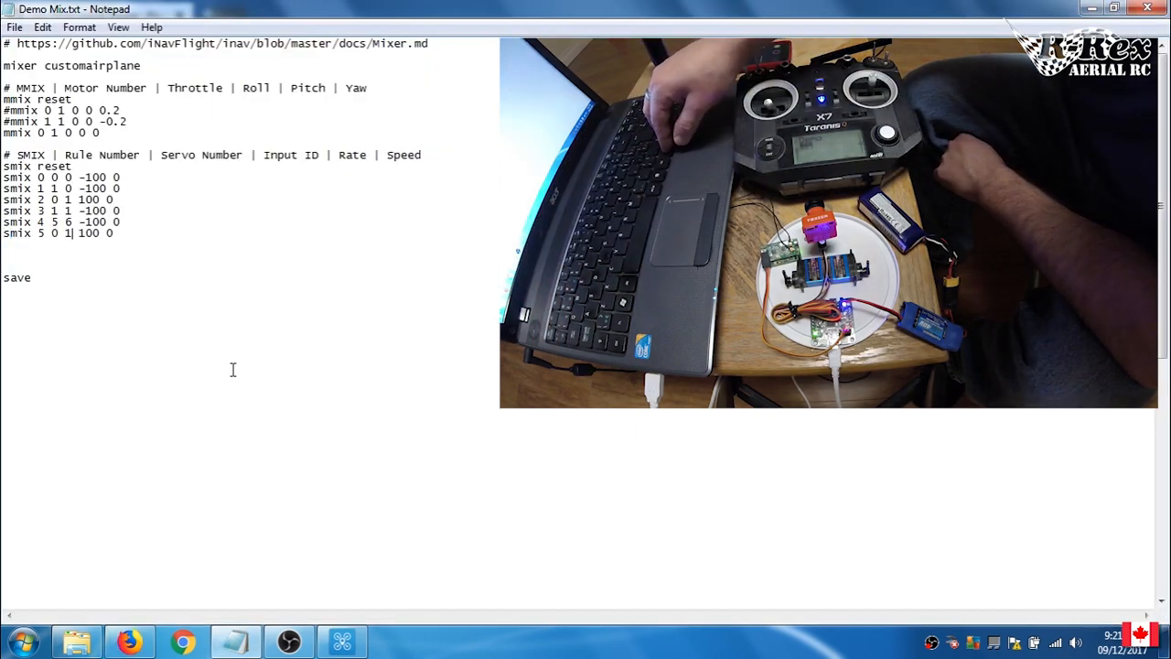
pyautogui.hotkey('alt', 'Tab')
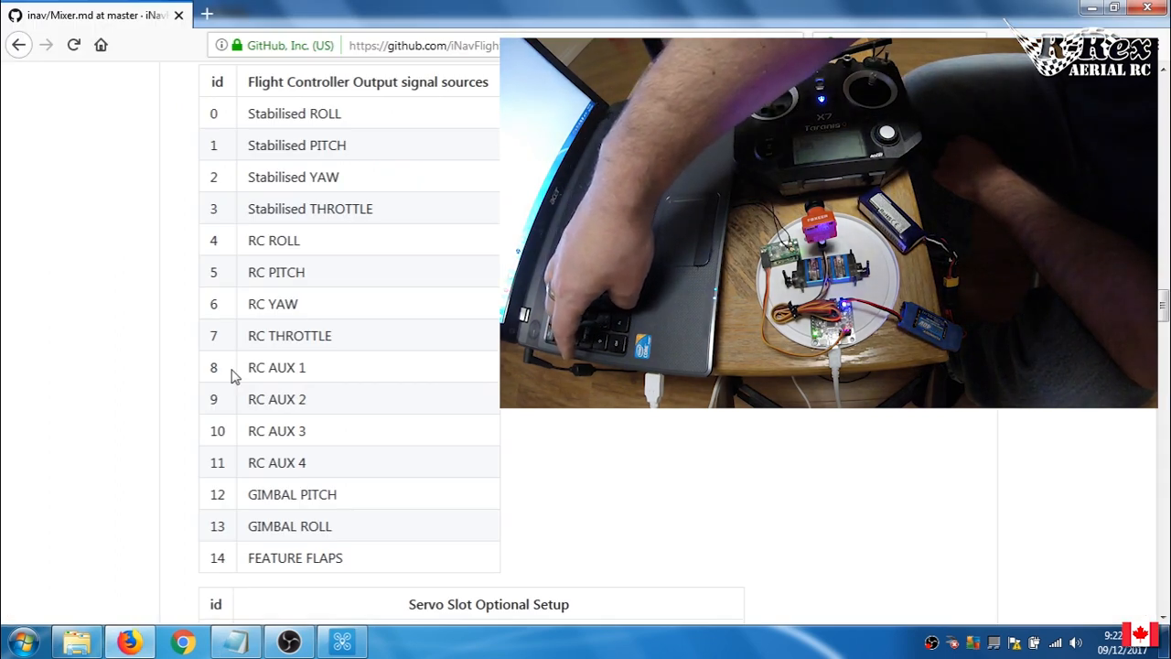
pyautogui.hotkey('alt', 'Tab')
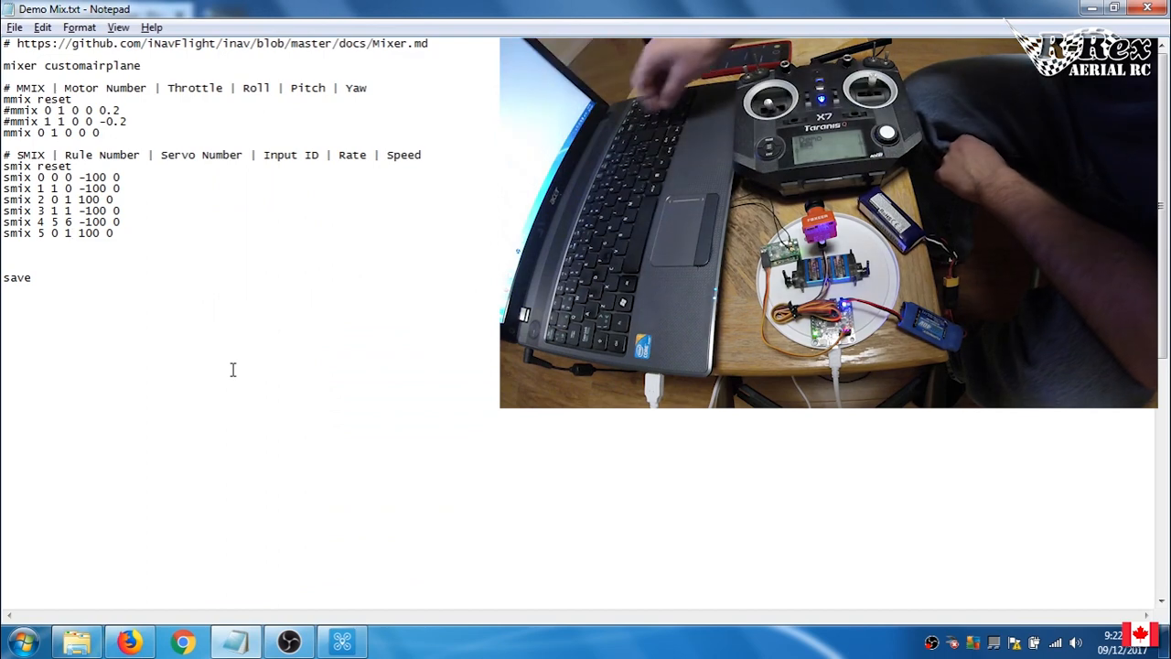
pyautogui.press('BackSpace')
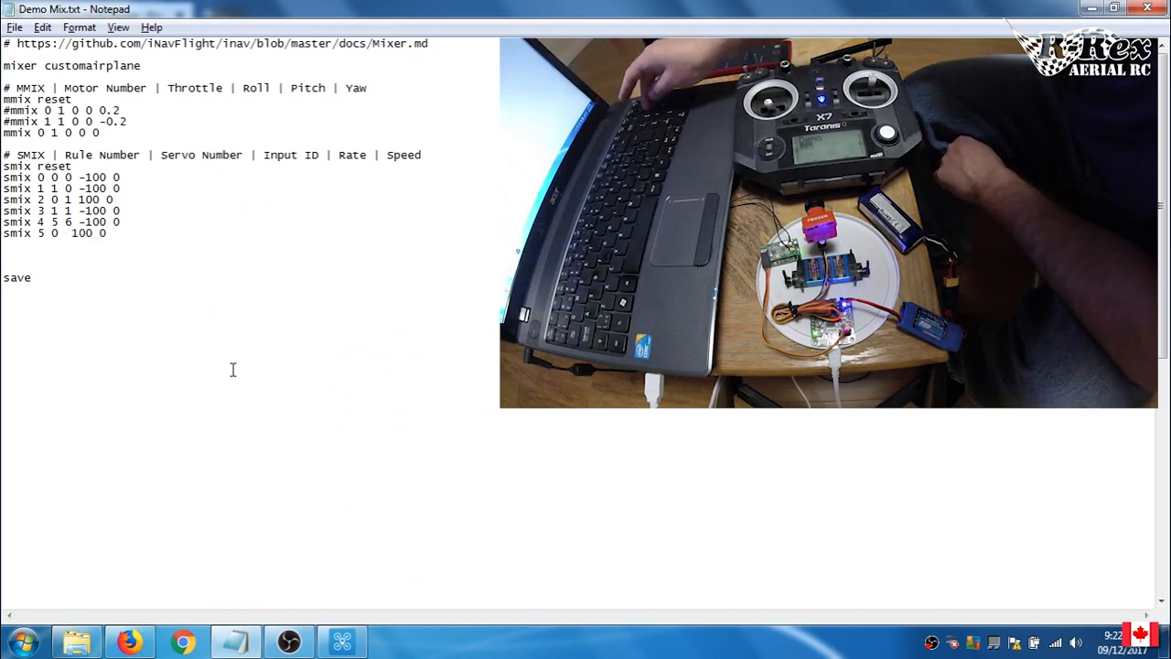
pyautogui.press('Right')
pyautogui.press('Right')
pyautogui.press('Right')
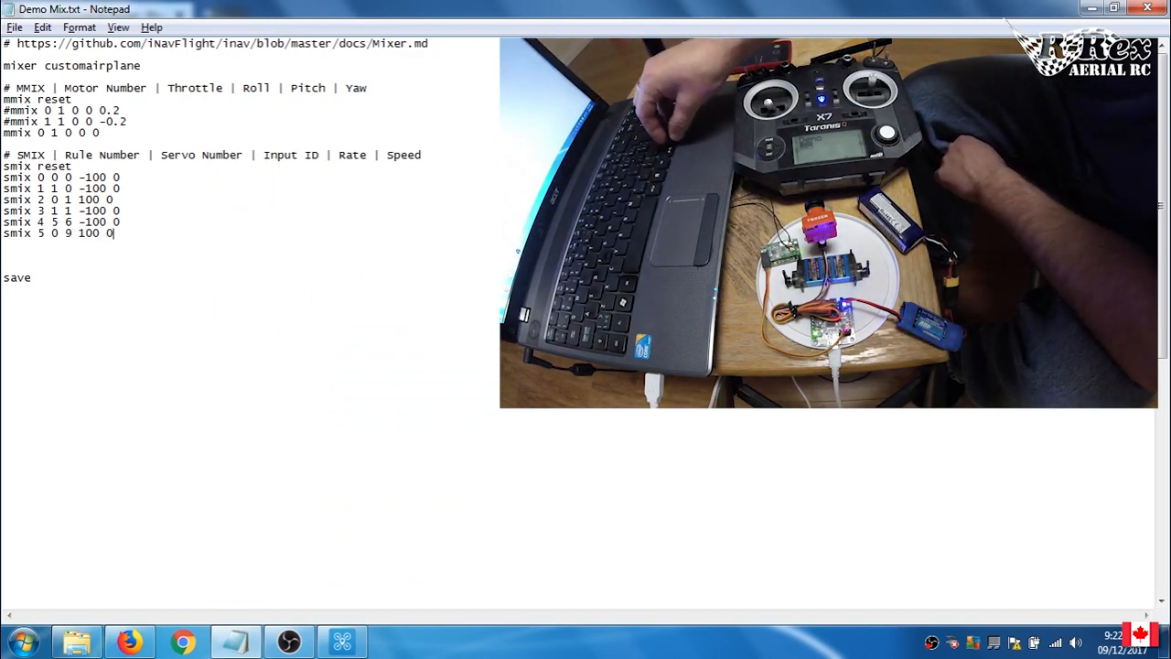
# Add the rule "smix 6 1 9 100 0" on a new line below servo rule 5
pyautogui.press('Return')
pyautogui.write('smix')
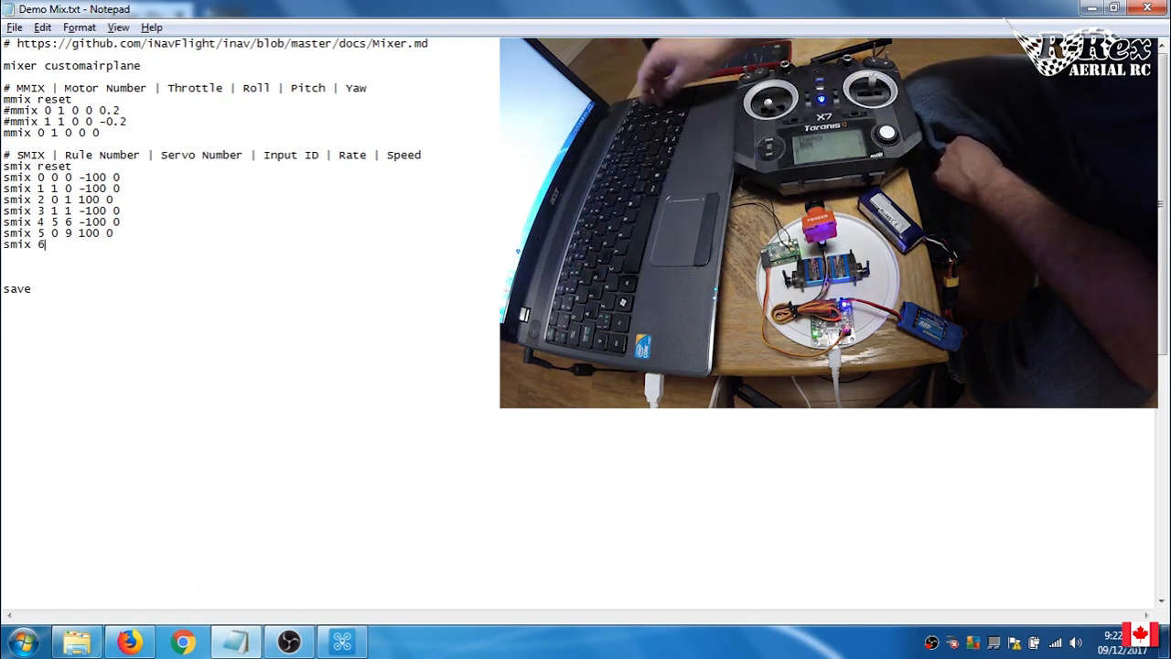
pyautogui.write('6 1 ')
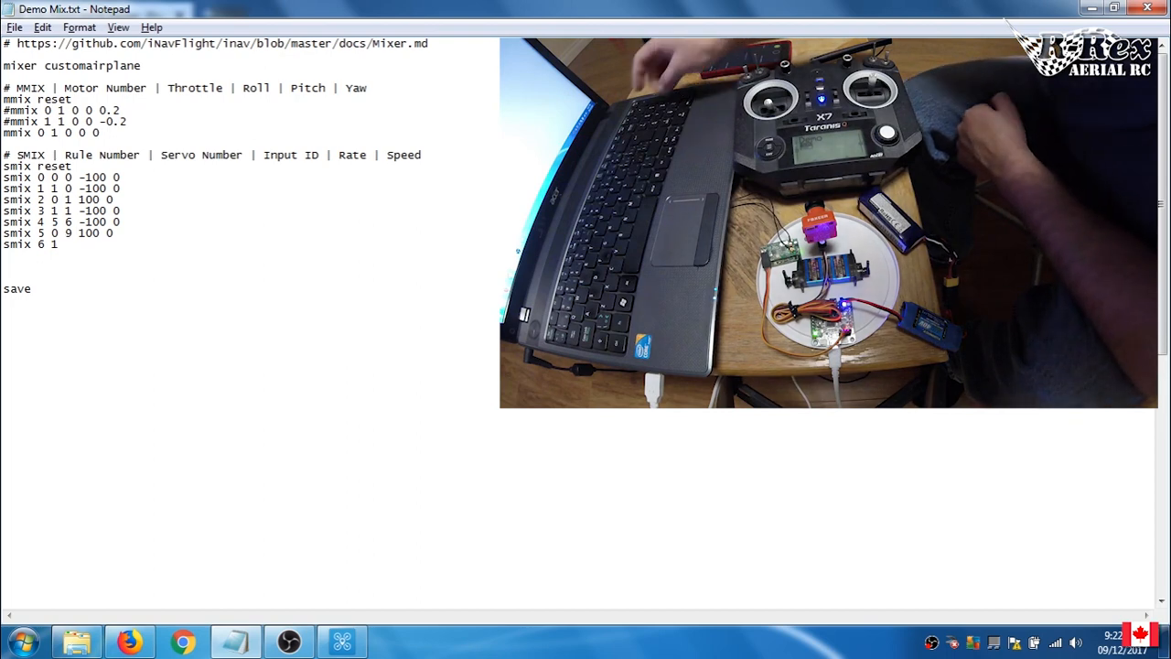
pyautogui.write('9')
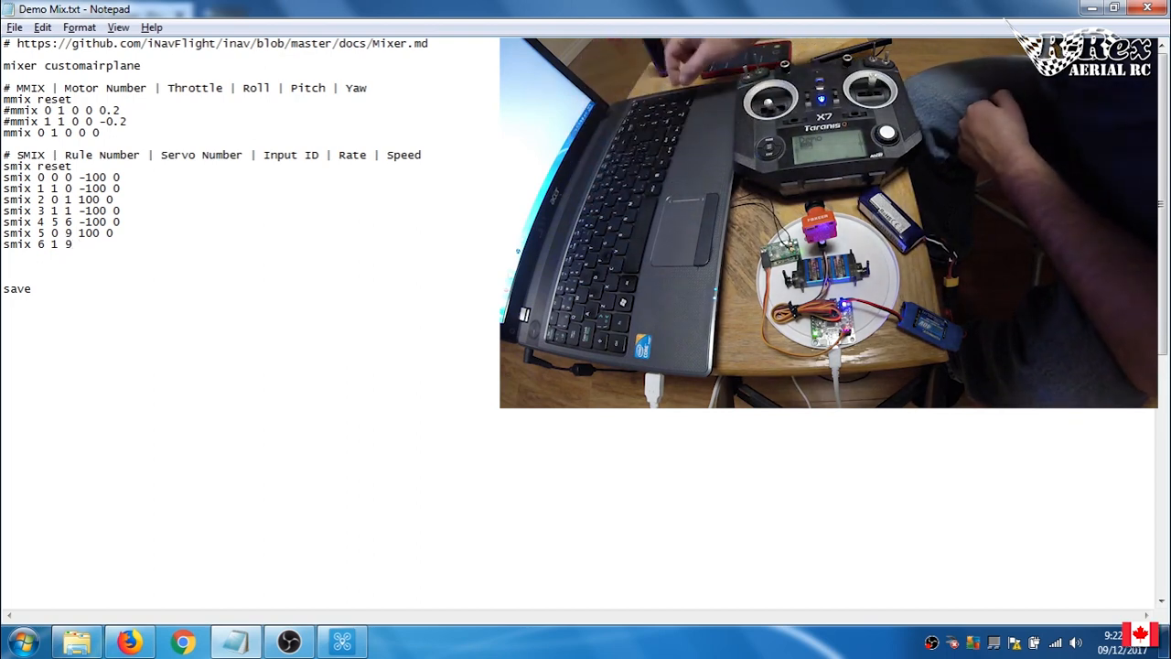
pyautogui.write(' 100 0')
# Copy the entire mixer text, switch to INAV Configurator and run it in the CLI
pyautogui.hotkey('ctrl', 'a')
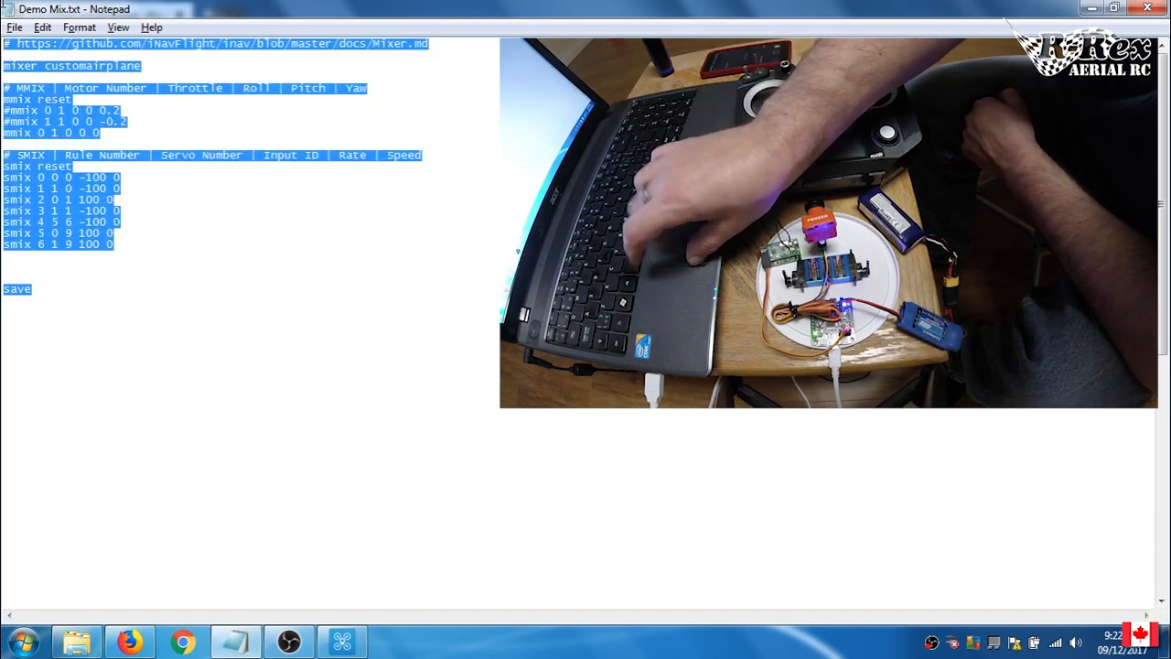
pyautogui.hotkey('alt', 'Tab')
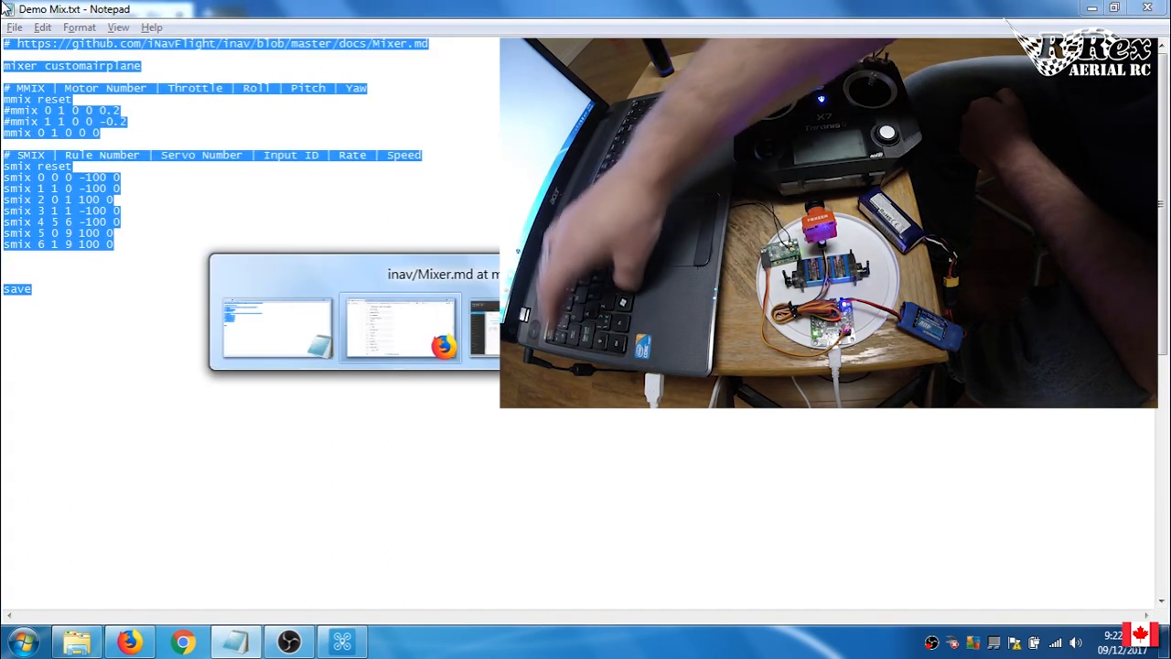
pyautogui.hotkey('alt', 'Tab')
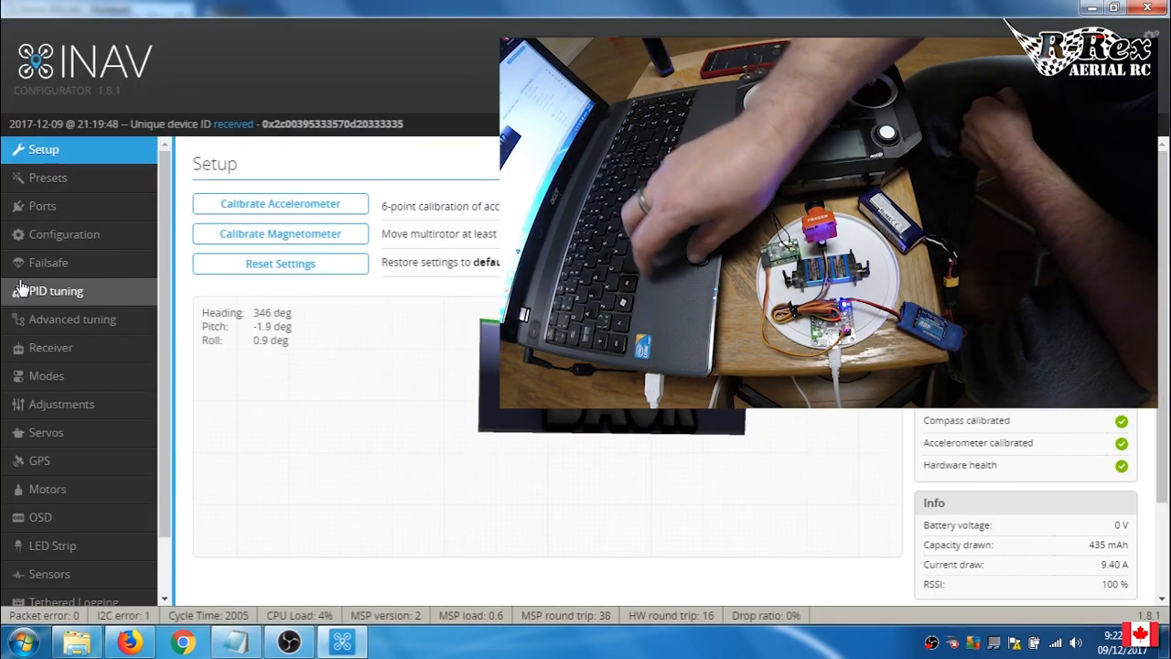
pyautogui.moveTo(162, 323); pyautogui.dragTo(160, 534)
pyautogui.click(48, 590)
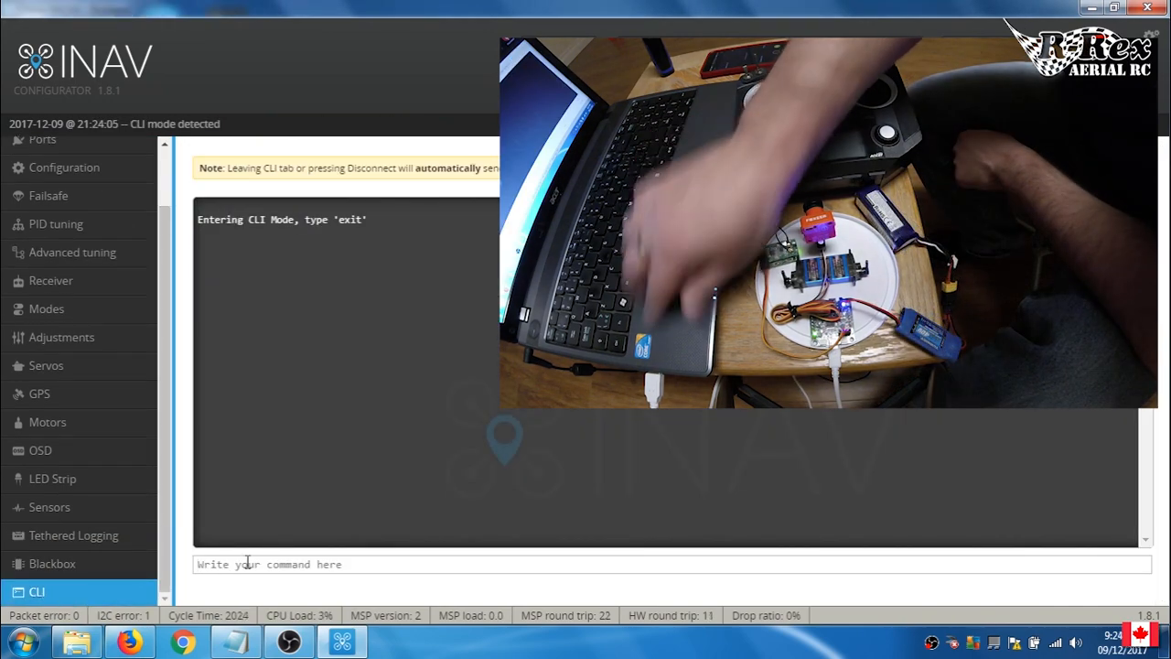
pyautogui.click(247, 562)
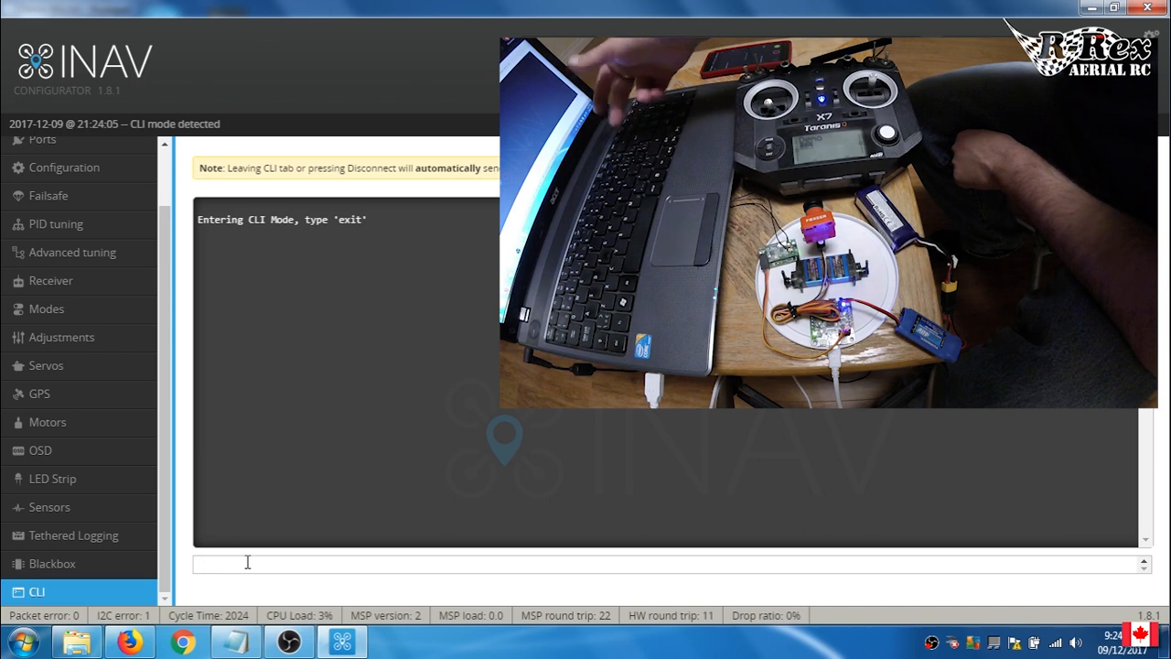
pyautogui.hotkey('ctrl', 'v')
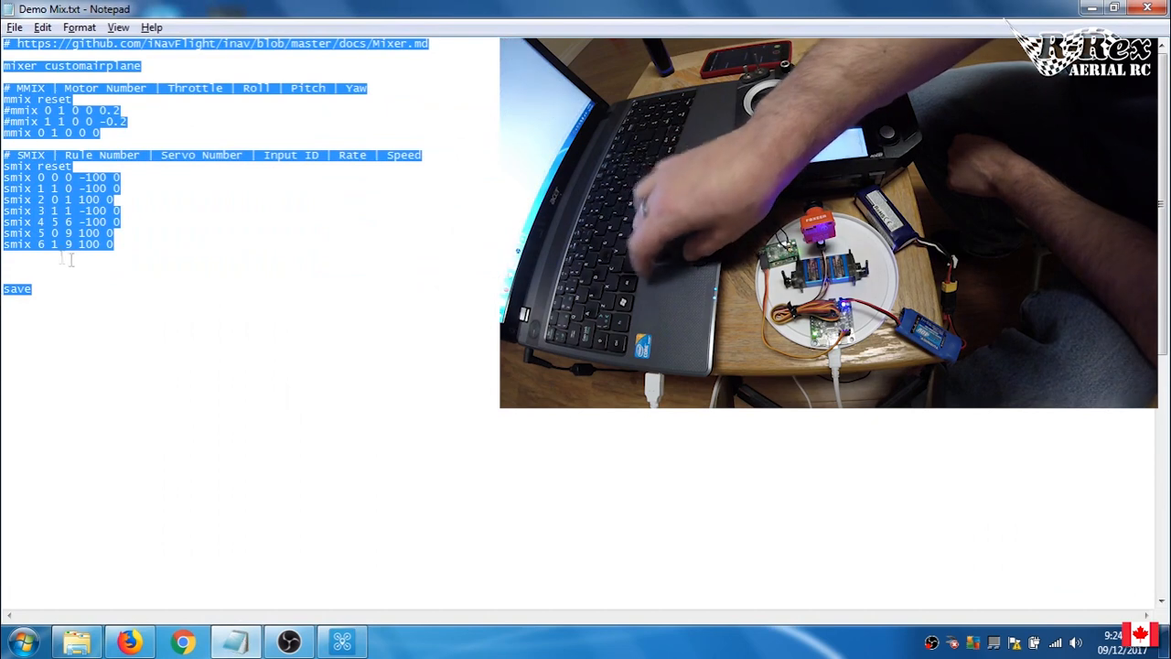
# In Demo Mix.txt, add the rules "smix 7 0 8 100 0" and "smix 8 1 8 -100 0" below rule 6, checking the input ID in Mixer.md
pyautogui.click(74, 260)
pyautogui.write('sm')
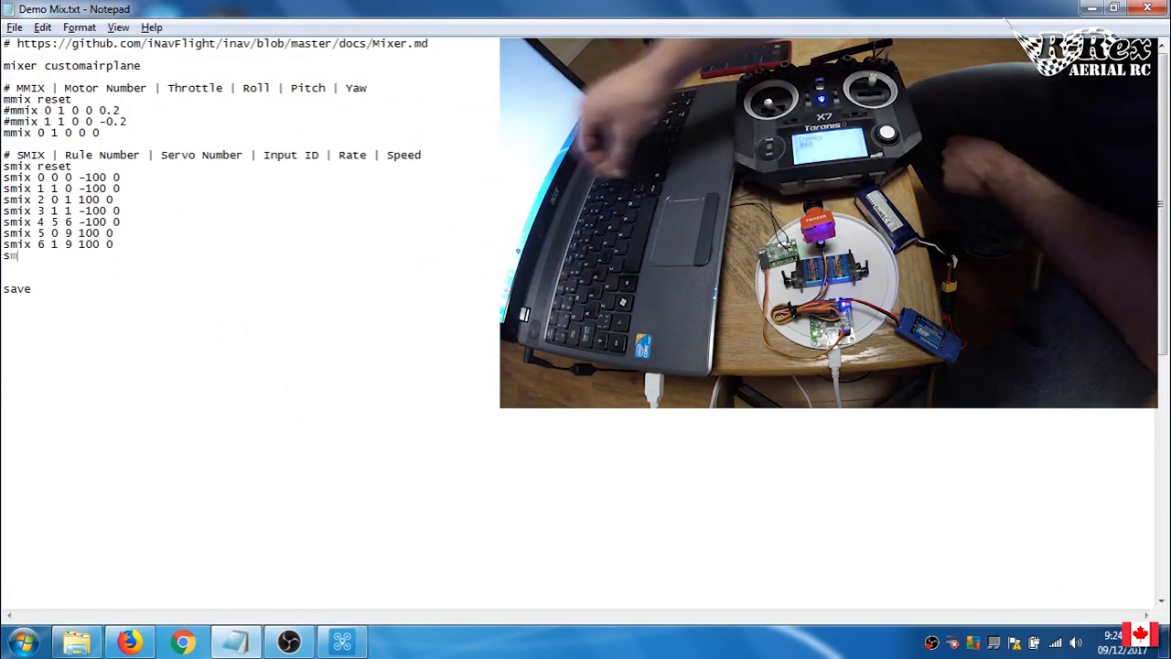
pyautogui.write('ix 7 0')
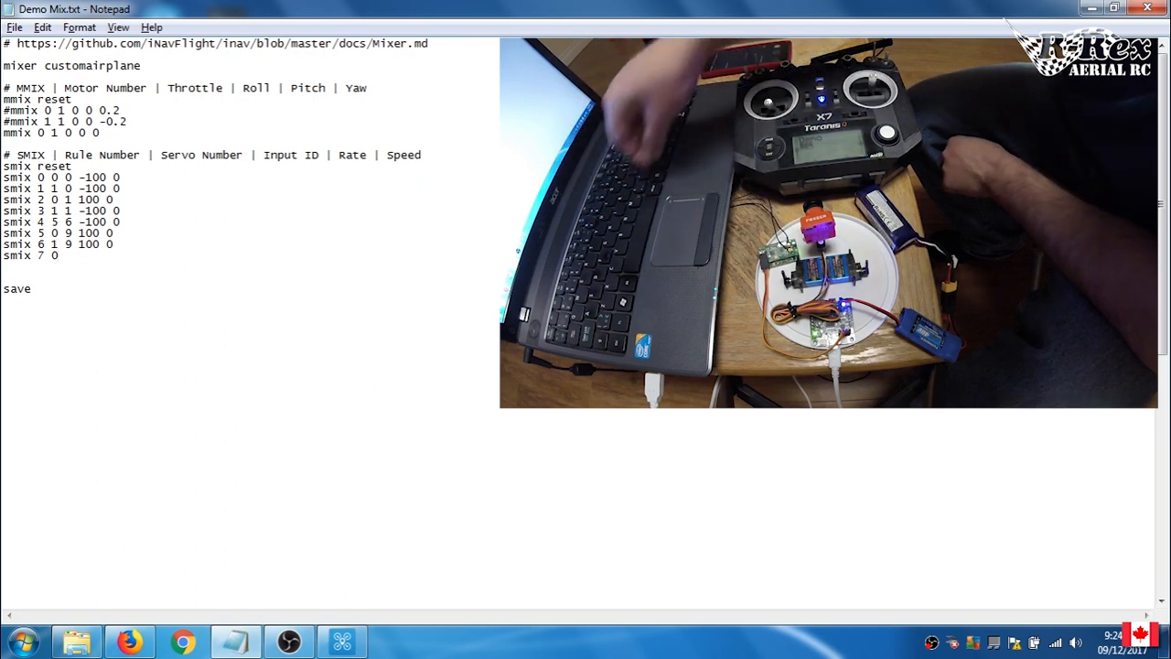
pyautogui.hotkey('alt', 'Tab')
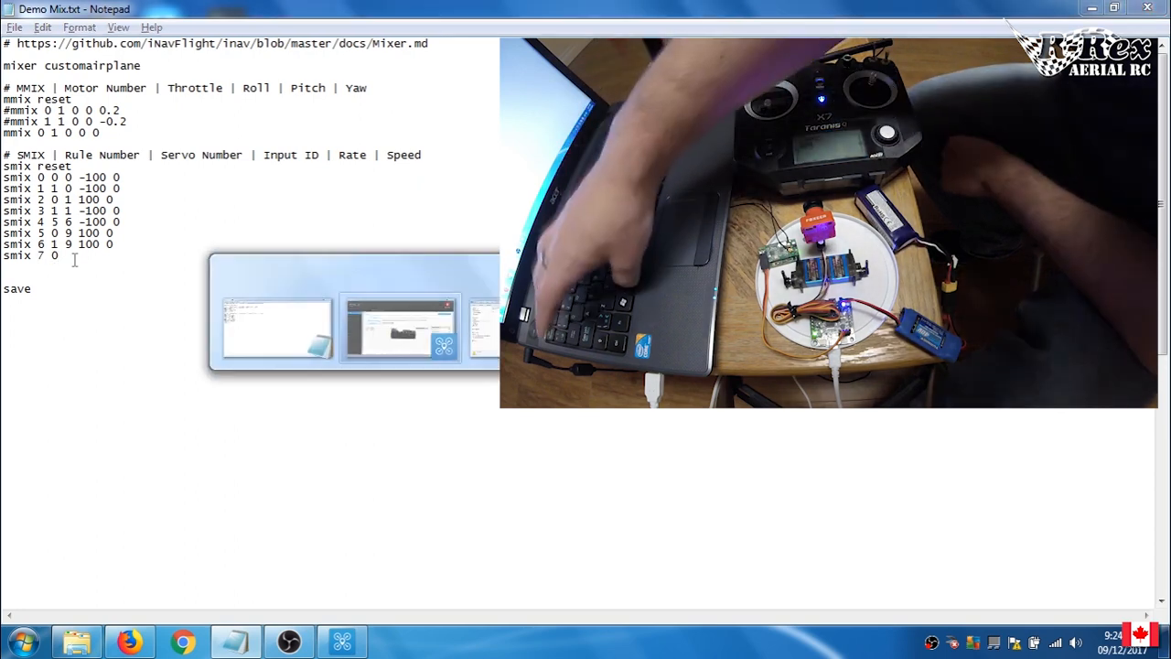
pyautogui.hotkey('alt', 'Tab')
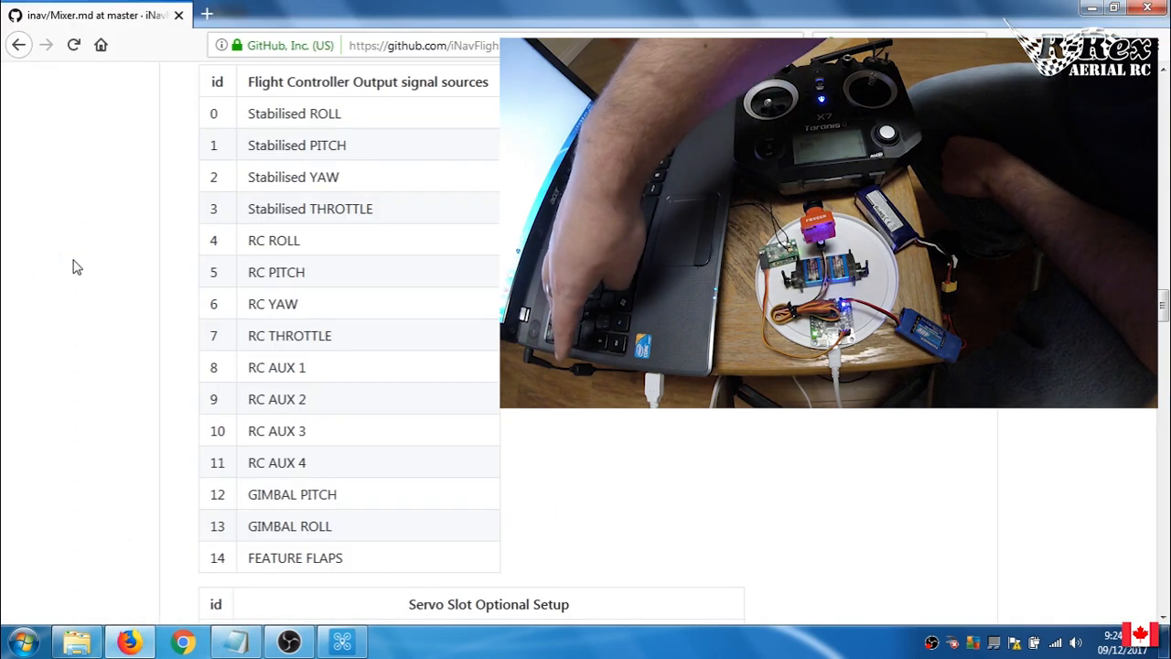
pyautogui.hotkey('alt', 'Tab')
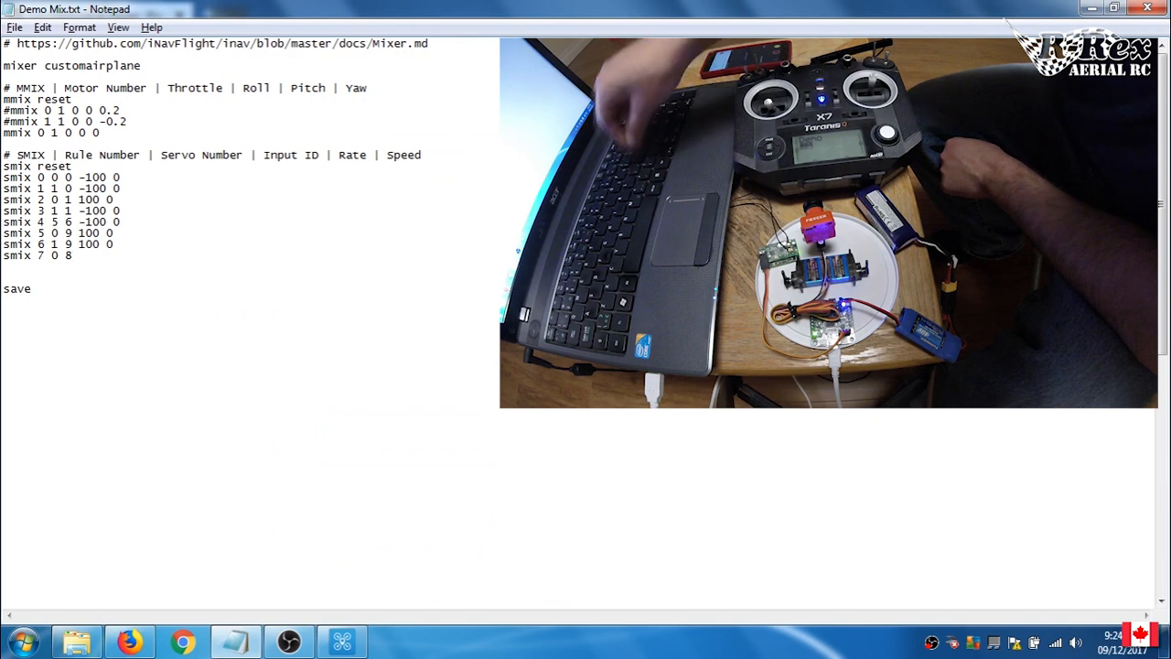
pyautogui.write('00 0')
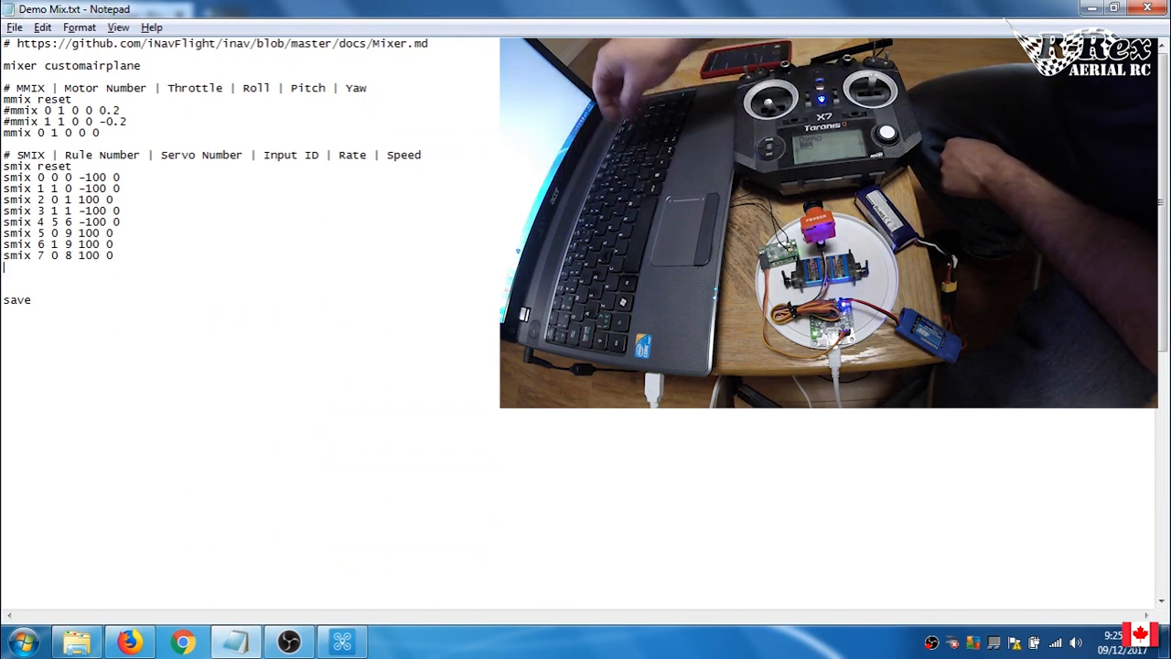
pyautogui.write('mix 8 1 8 -100 0')
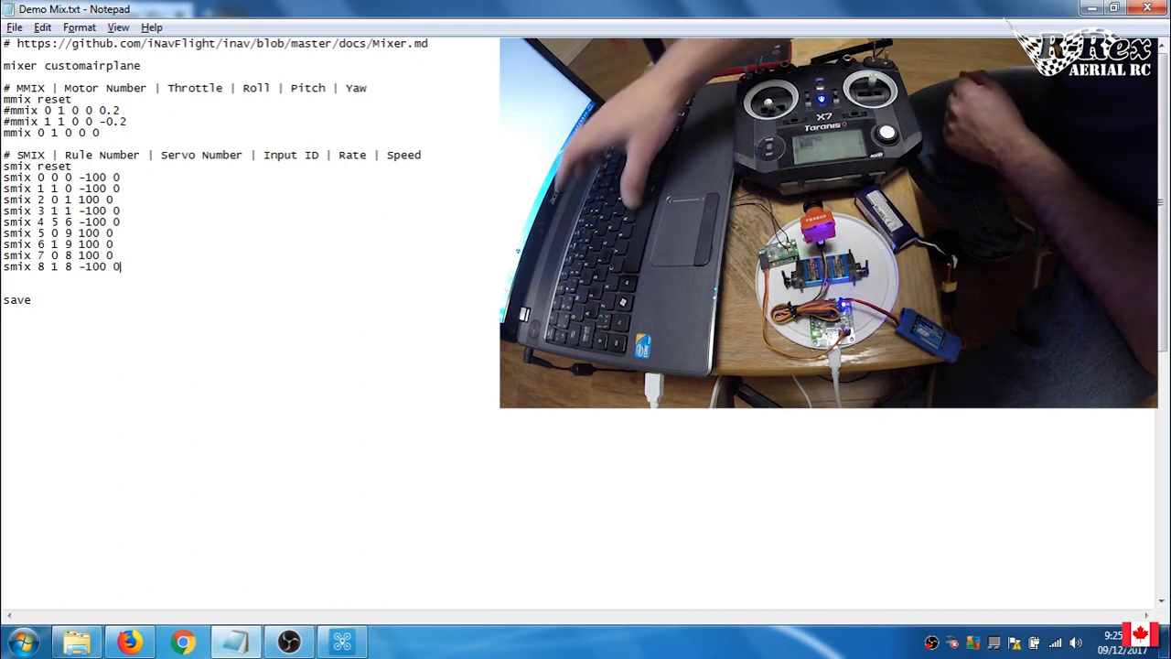
# Copy all of Demo Mix.txt with the rules up to number 8 and run it in INAV Configurator's CLI
pyautogui.click(42, 302)
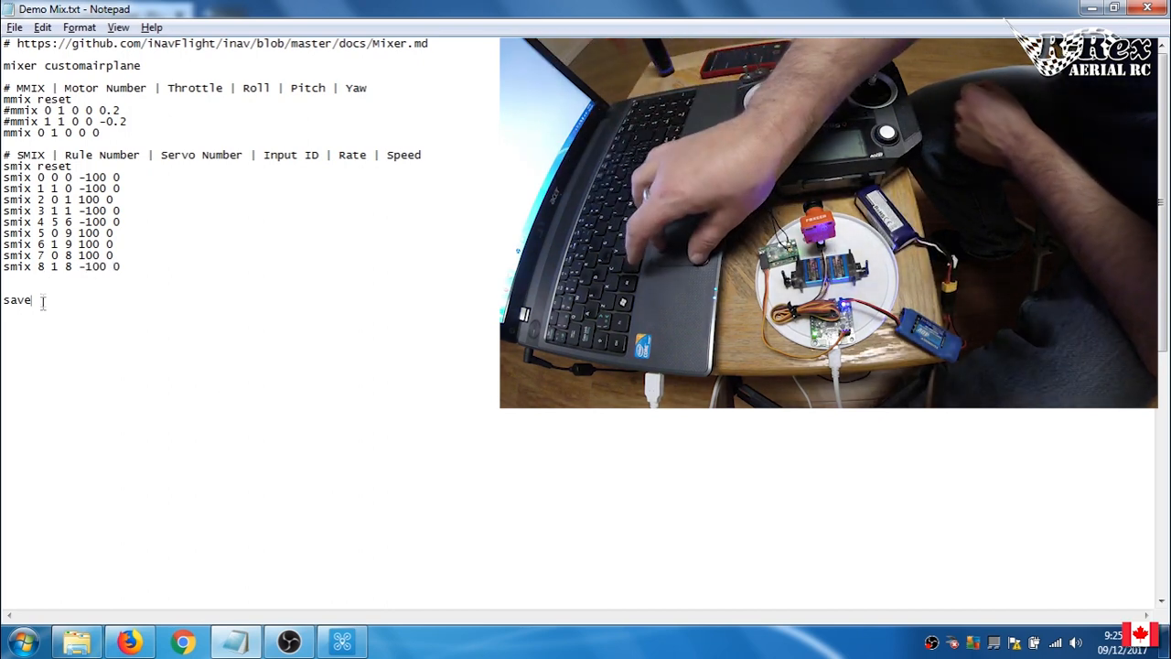
pyautogui.hotkey('ctrl', 'a')
pyautogui.rightClick(37, 103)
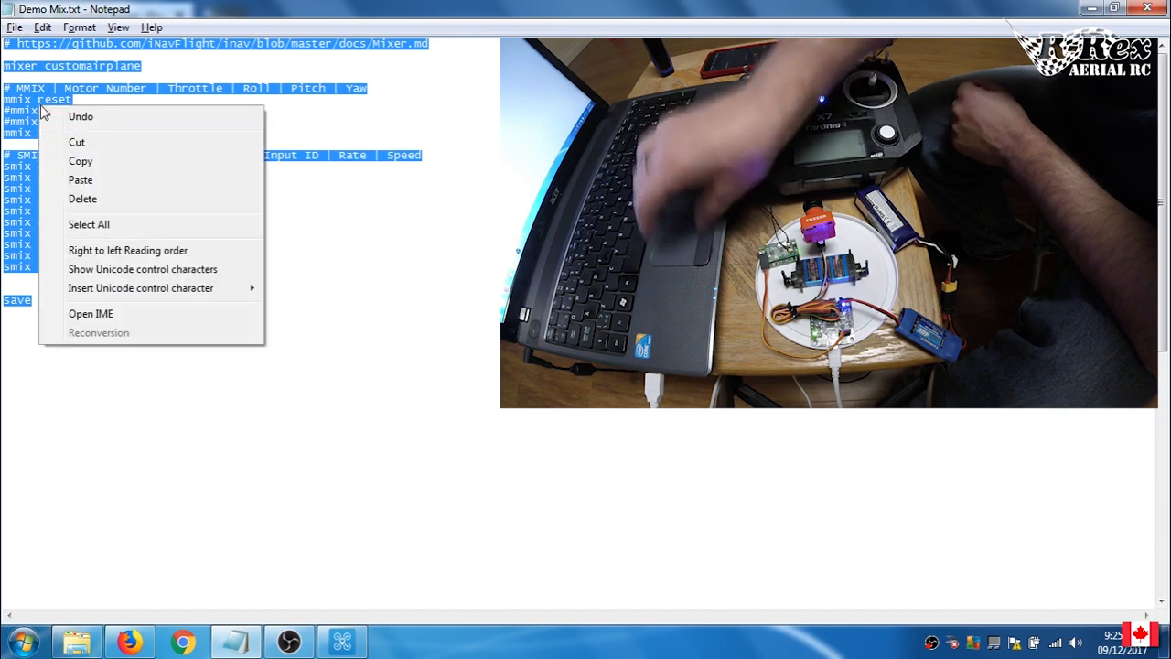
pyautogui.click(70, 157)
pyautogui.click(343, 640)
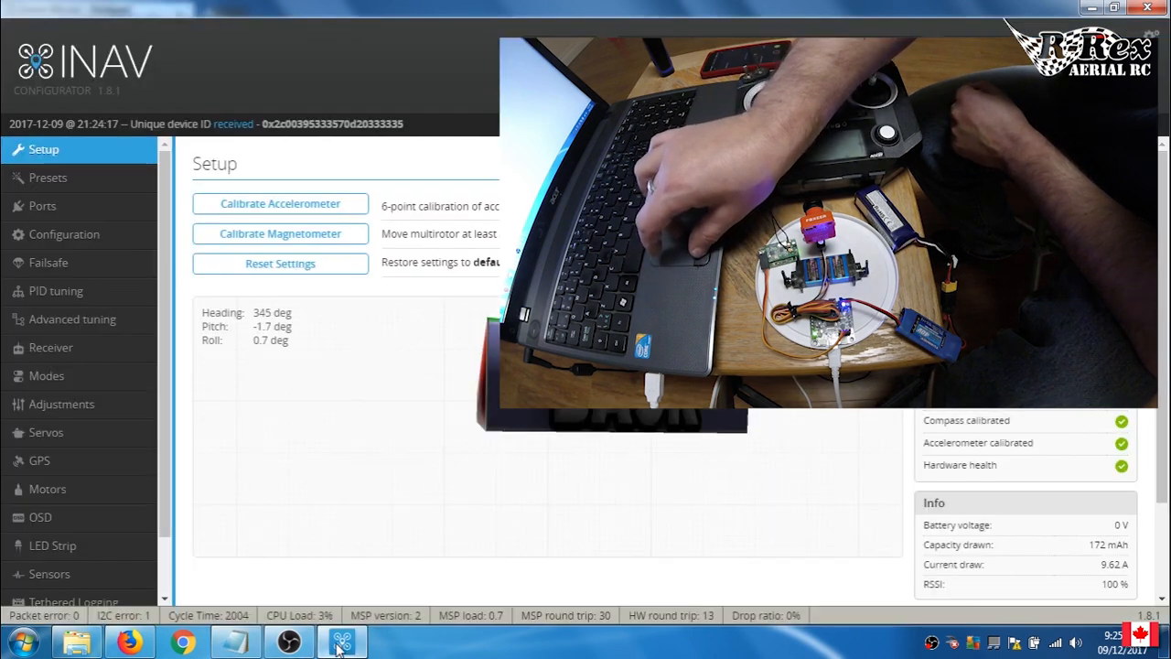
pyautogui.scroll(-2, 162, 507)
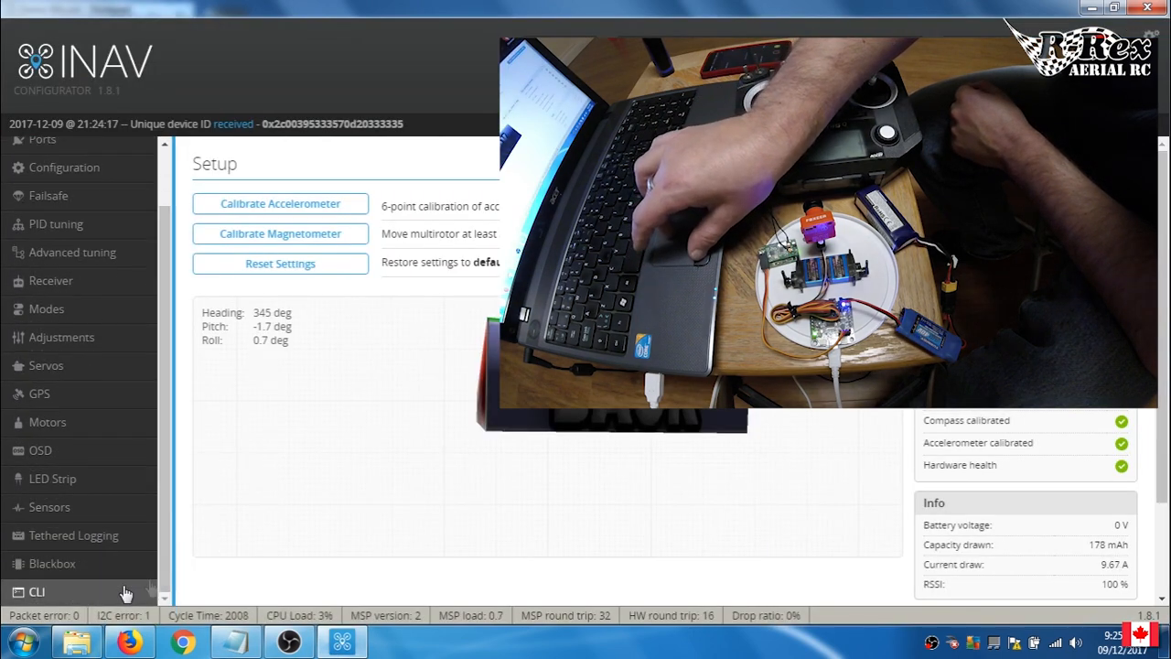
pyautogui.click(97, 592)
pyautogui.rightClick(233, 568)
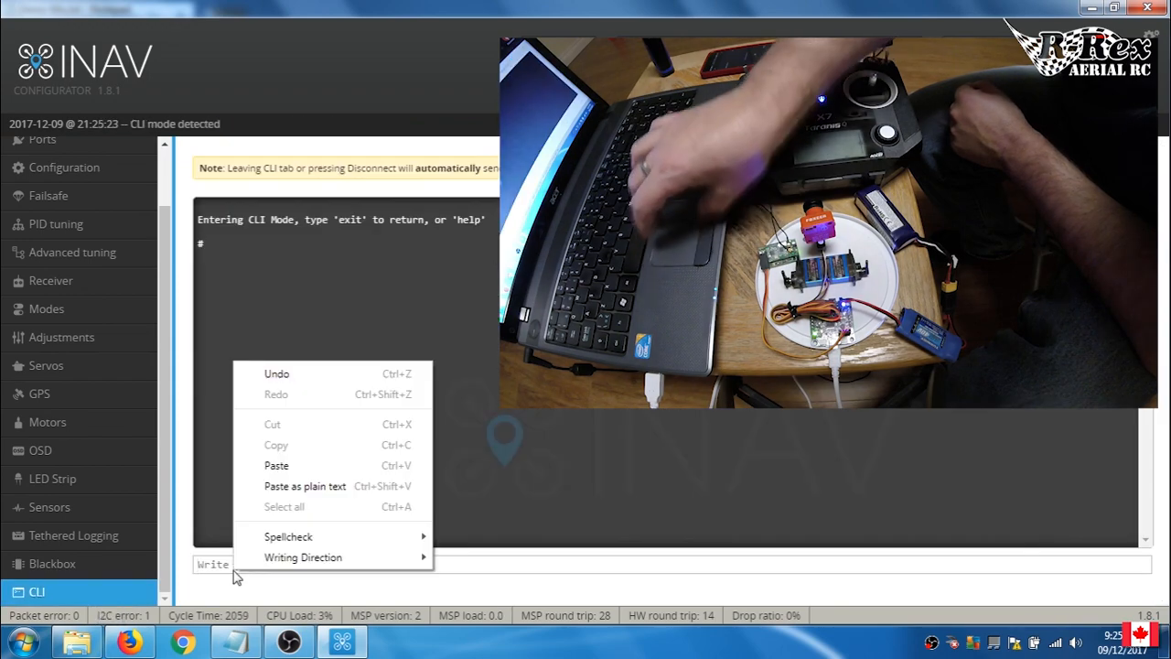
pyautogui.click(314, 465)
pyautogui.press('Return')
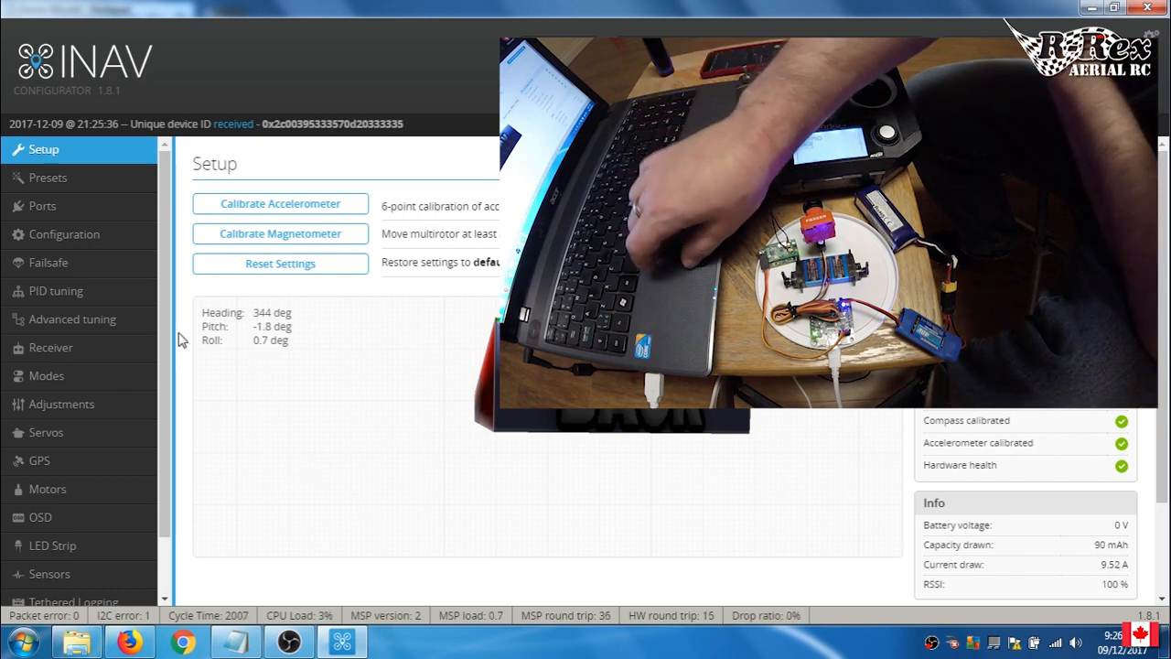
# Set the roll rate and pitch rate to 200 degrees per second in the PID tuning settings and save them
pyautogui.click(86, 298)
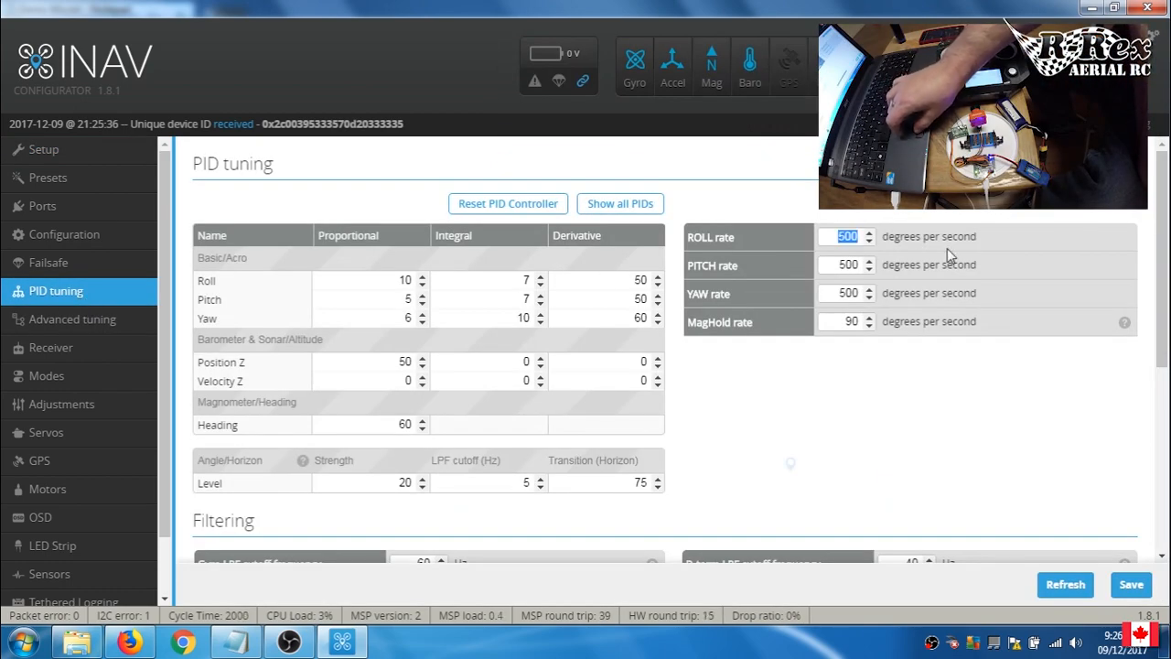
pyautogui.write('200')
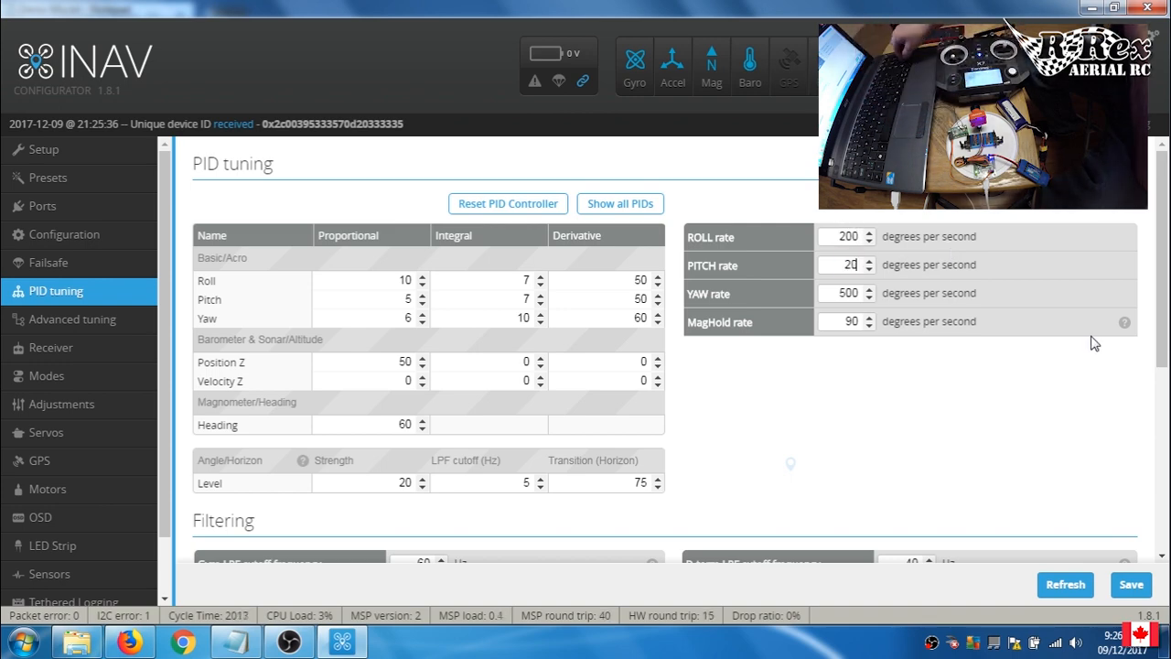
pyautogui.click(1137, 593)
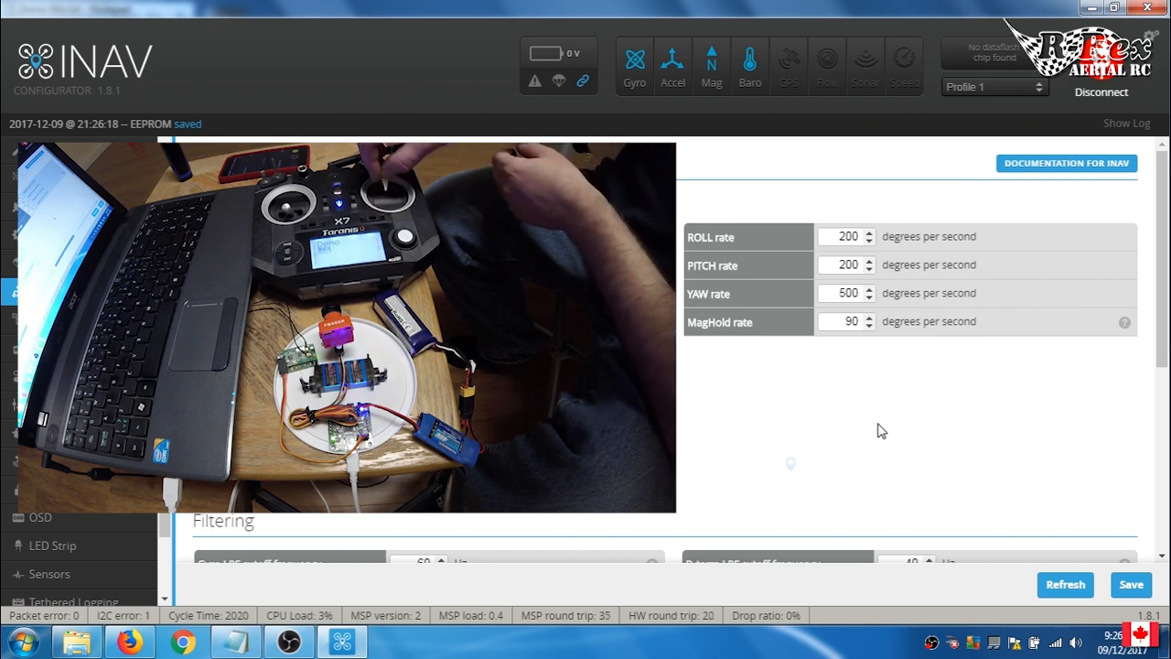
pyautogui.click(830, 239)
pyautogui.doubleClick(830, 239)
pyautogui.write('100')
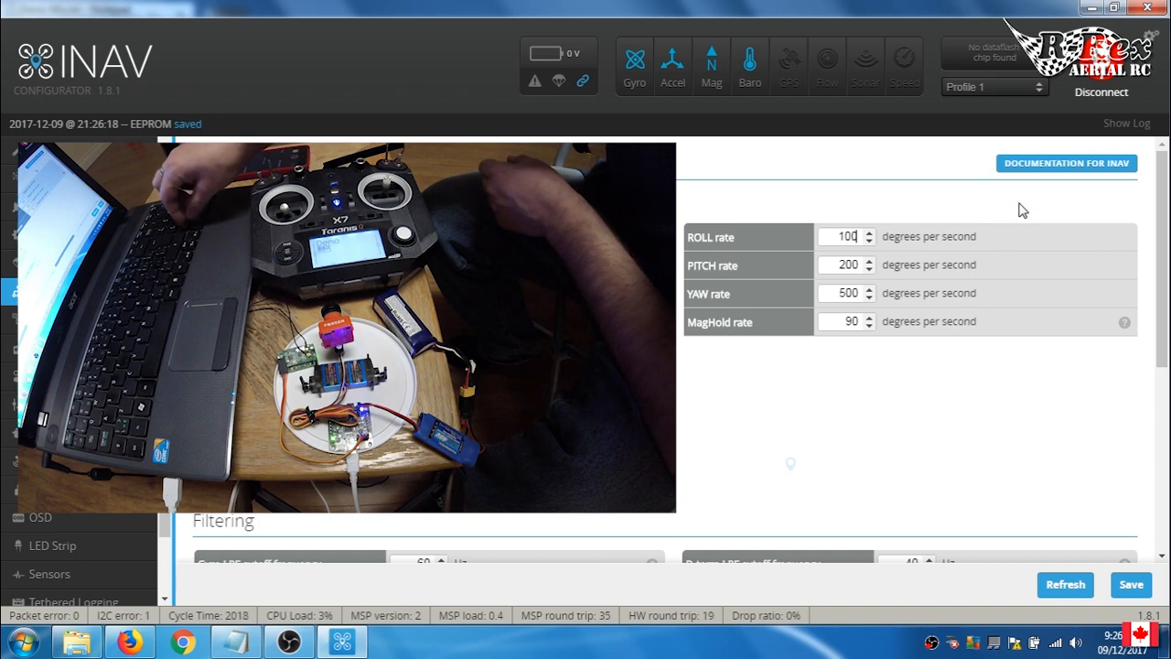
pyautogui.press('BackSpace')
pyautogui.press('BackSpace')
pyautogui.press('BackSpace')
pyautogui.write('200')
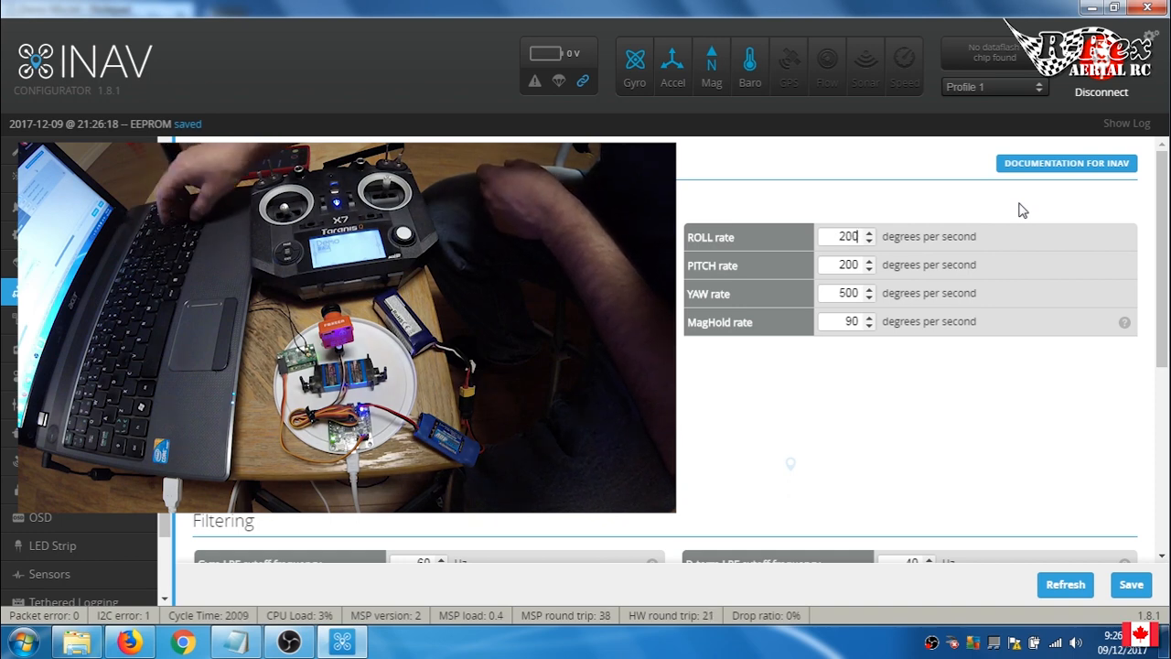
# Set the pitch rate to 100 degrees per second and save the PID tuning settings
pyautogui.click(828, 266)
pyautogui.doubleClick(827, 266)
pyautogui.write('100')
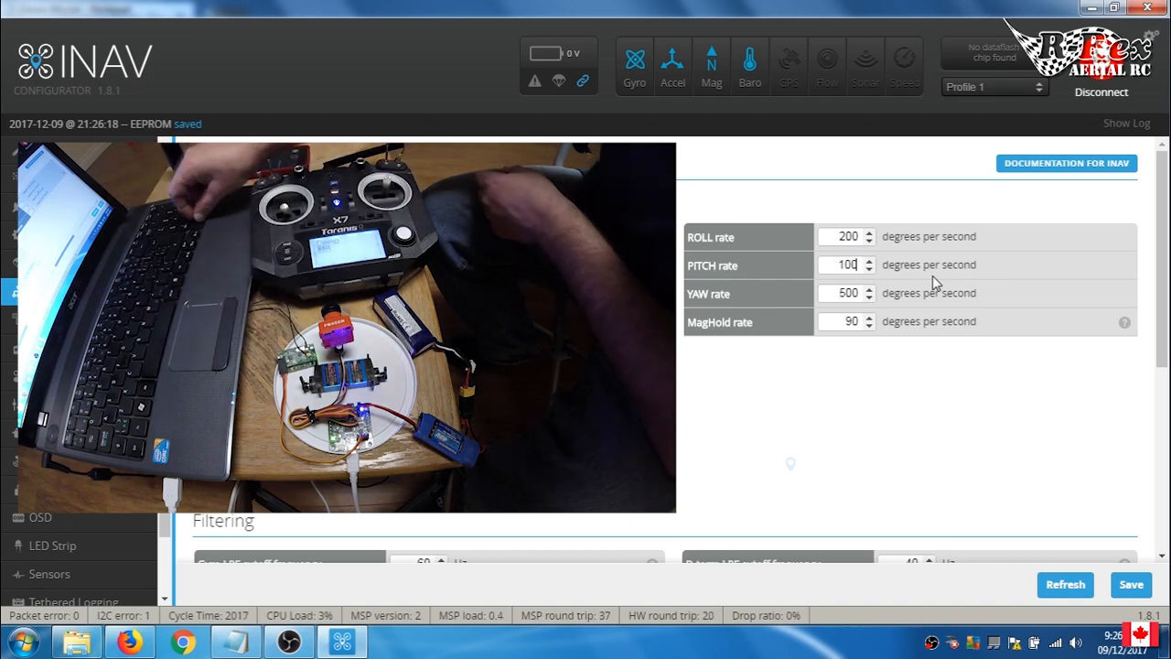
pyautogui.click(1132, 584)
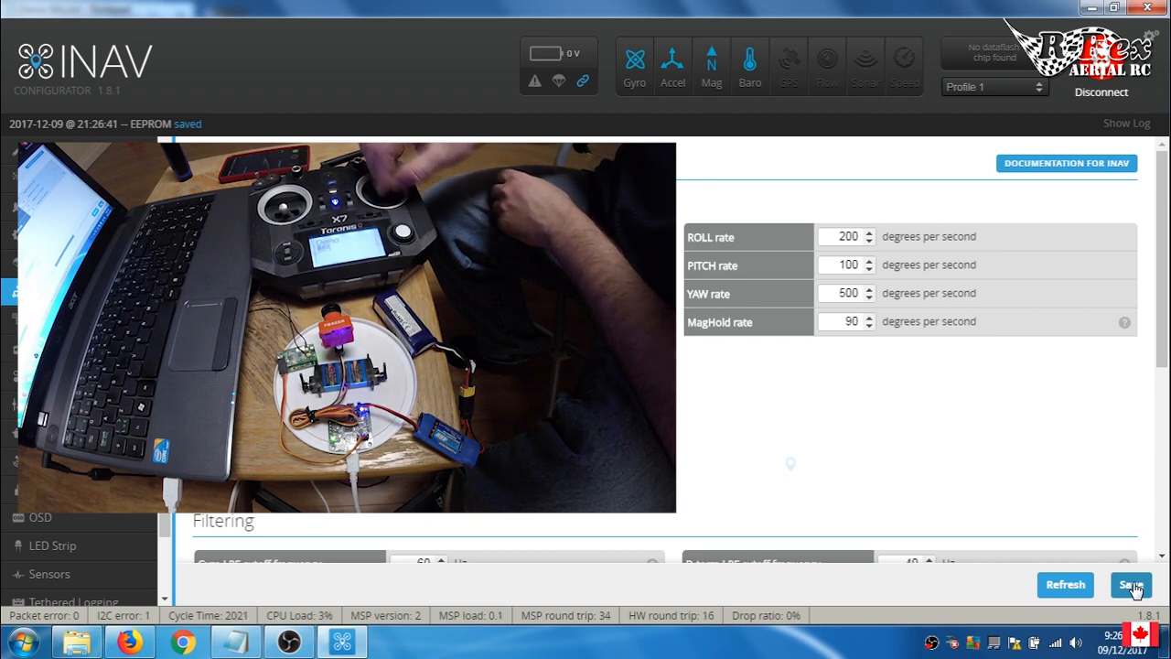
# Set the pitch rate to 500 degrees per second and save the PID tuning settings
pyautogui.doubleClick(828, 265)
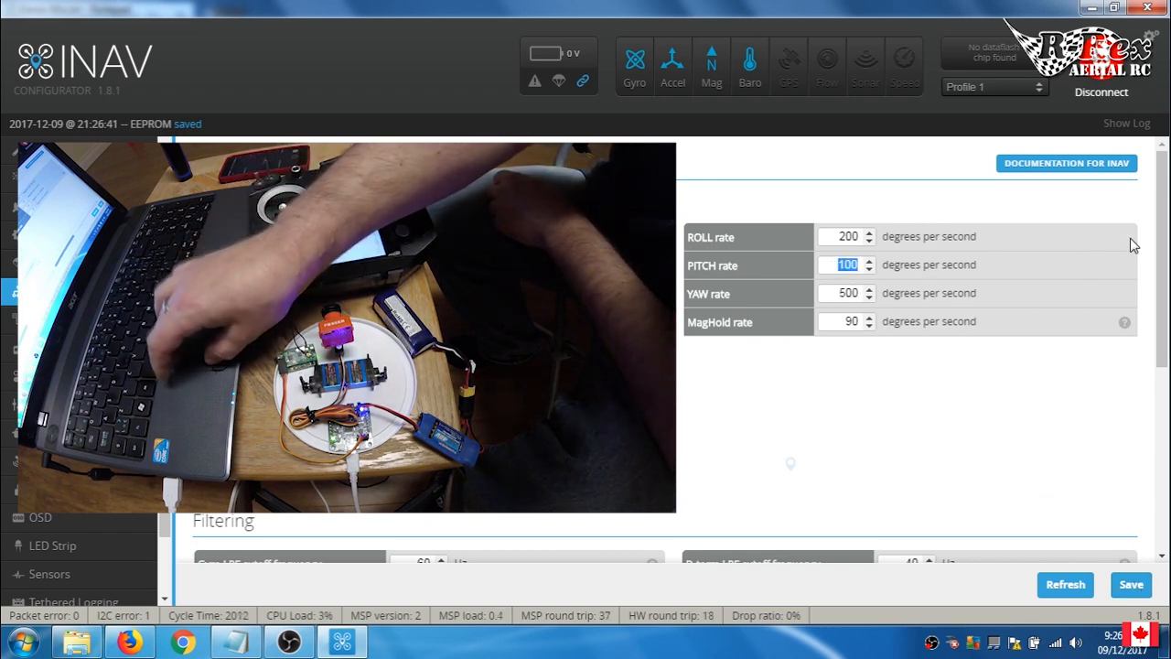
pyautogui.write('500')
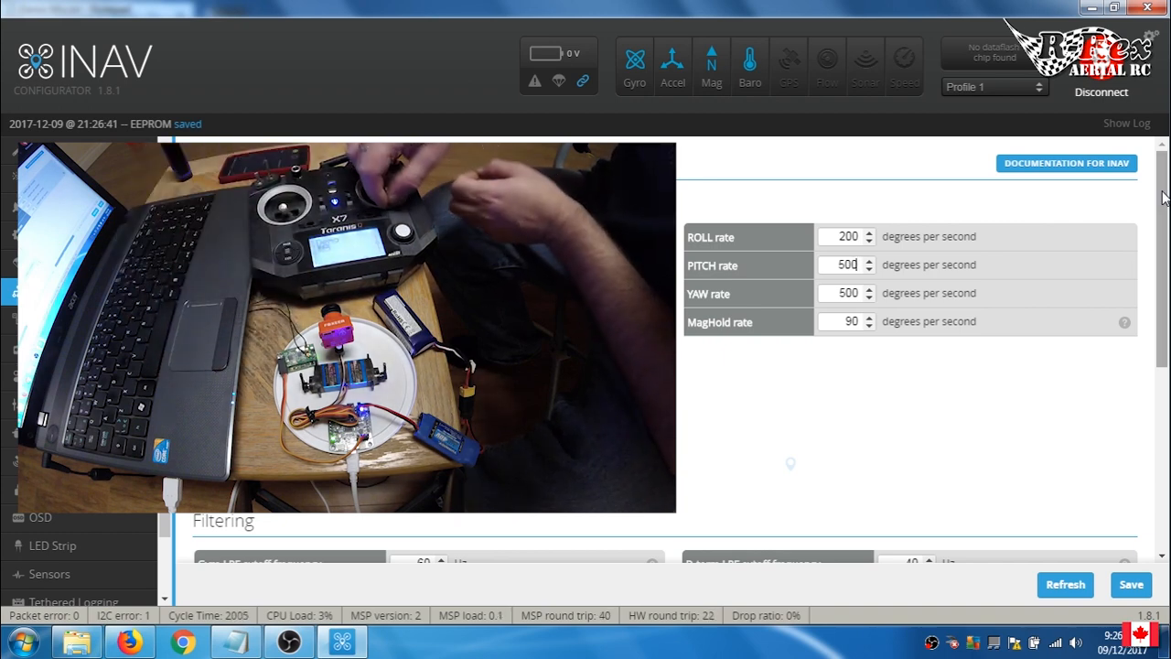
pyautogui.click(1132, 591)
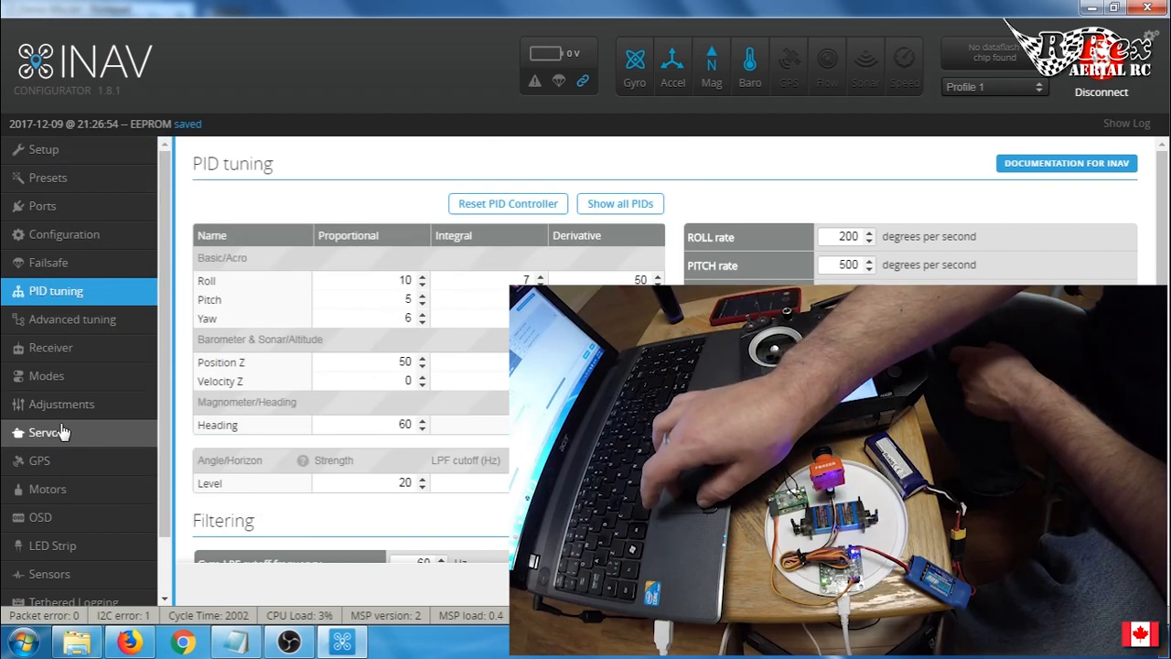
# In the servo settings, try lower MID values, 1200 and 1800 for Servo 0, and restore its MID to 1500
pyautogui.click(57, 435)
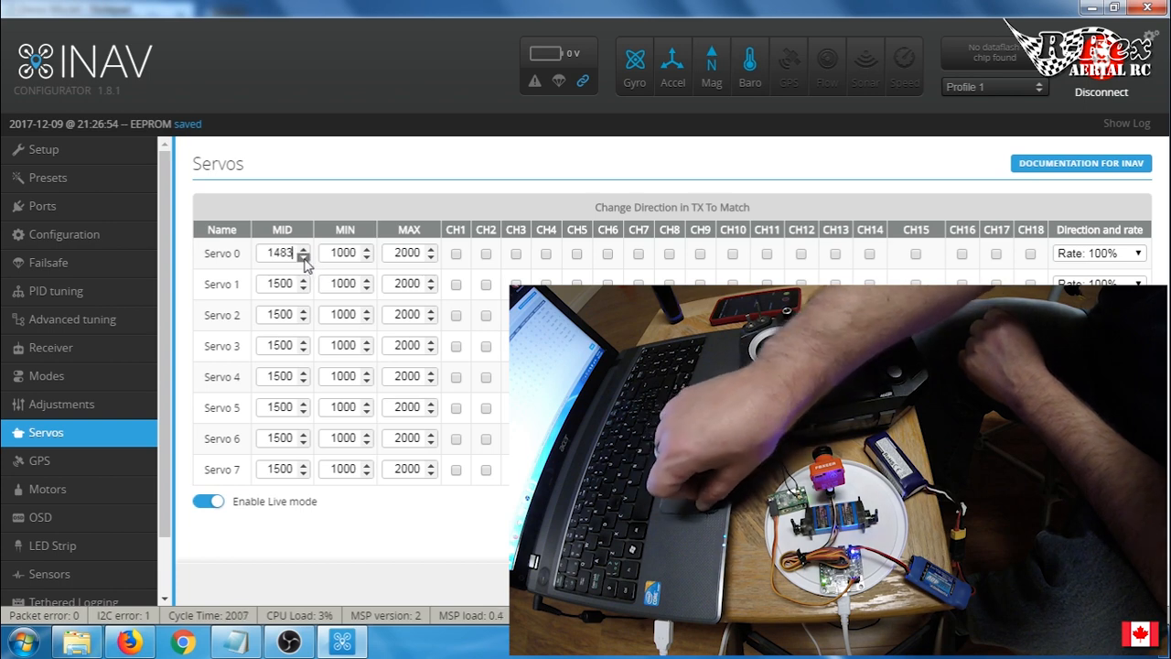
pyautogui.click(303, 257)
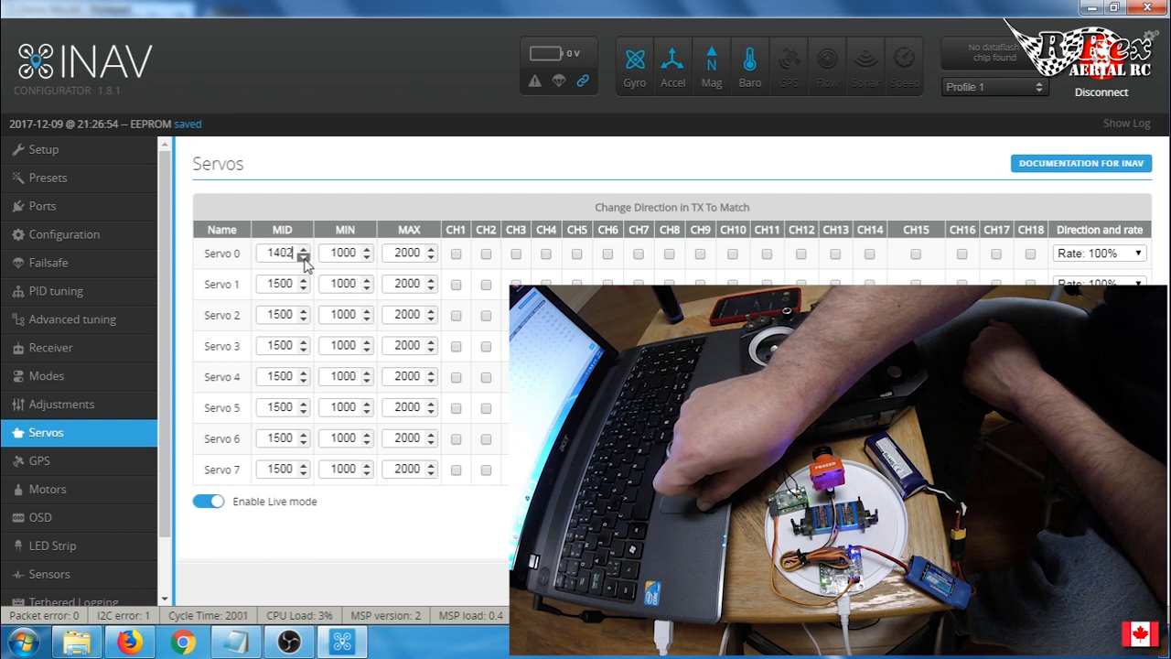
pyautogui.click(305, 258)
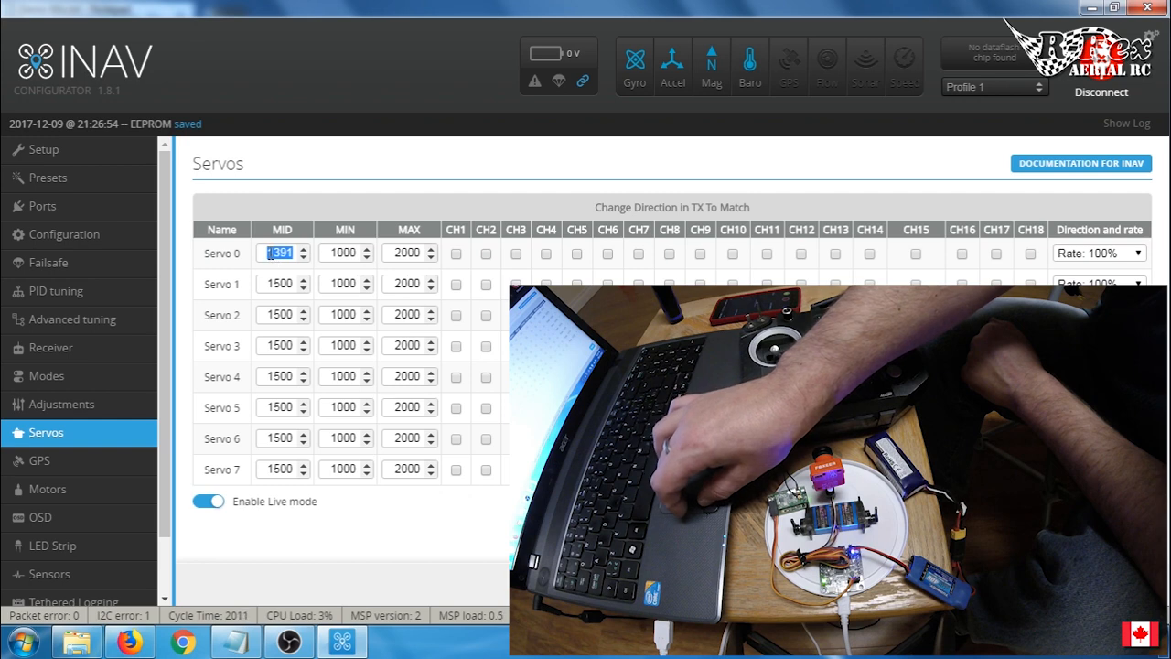
pyautogui.write('1200')
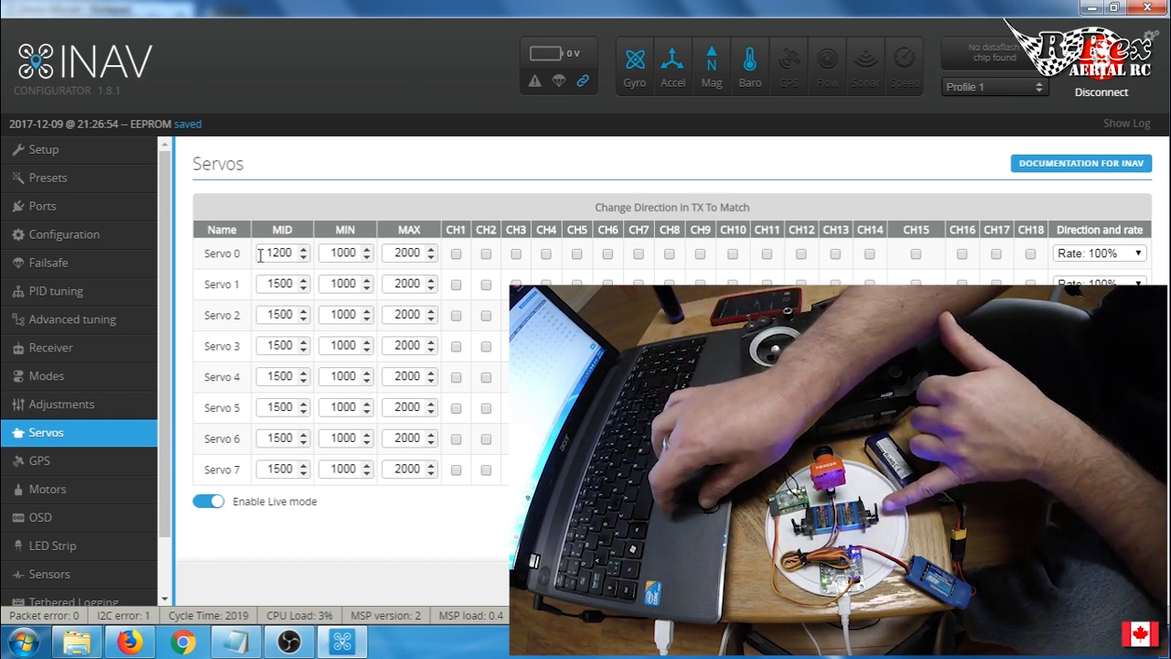
pyautogui.write('1800')
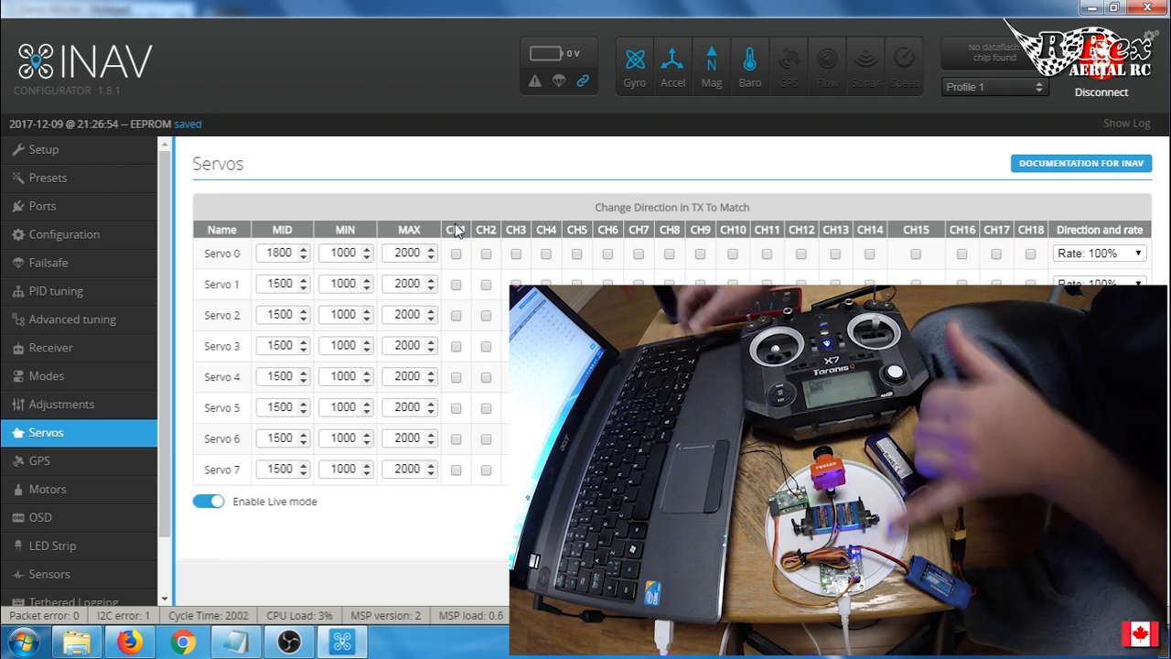
pyautogui.hotkey('ctrl', 'a')
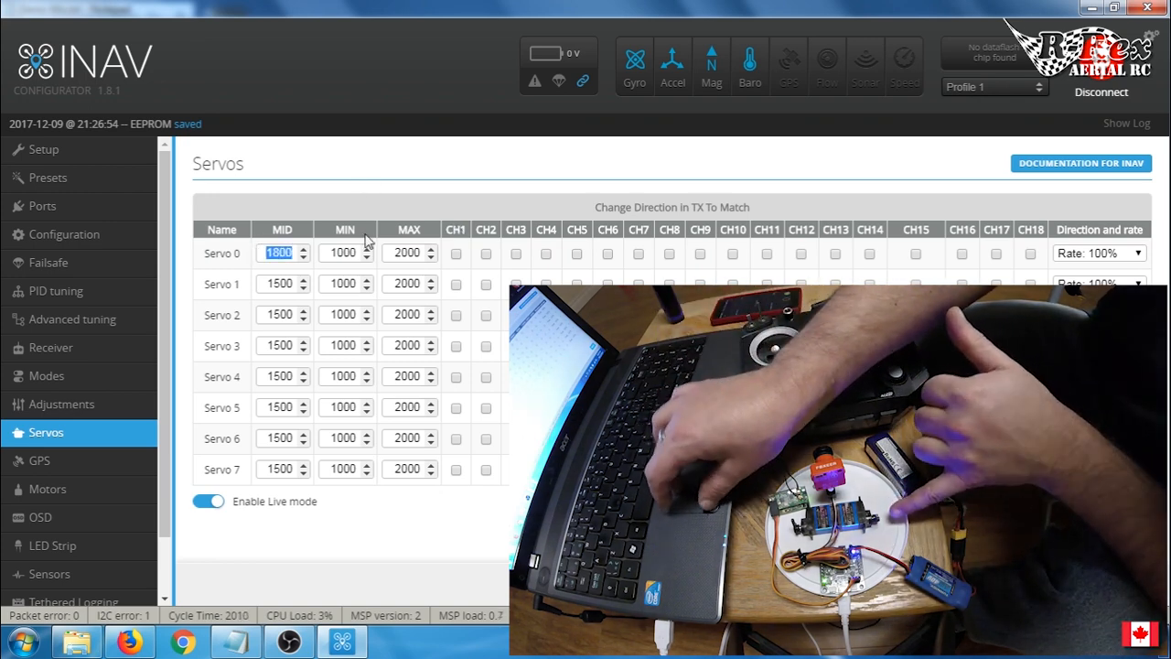
pyautogui.write('150')
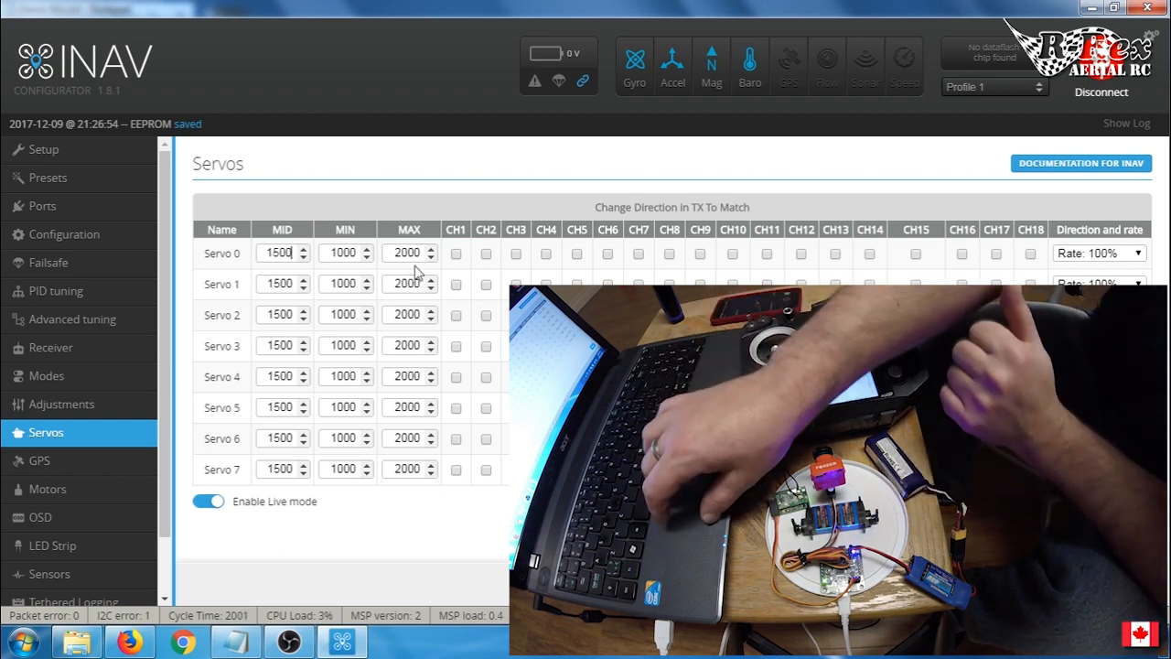
pyautogui.moveTo(394, 283); pyautogui.dragTo(430, 282)
pyautogui.write('1600')
pyautogui.press('BackSpace')
pyautogui.press('BackSpace')
pyautogui.press('BackSpace')
pyautogui.press('BackSpace')
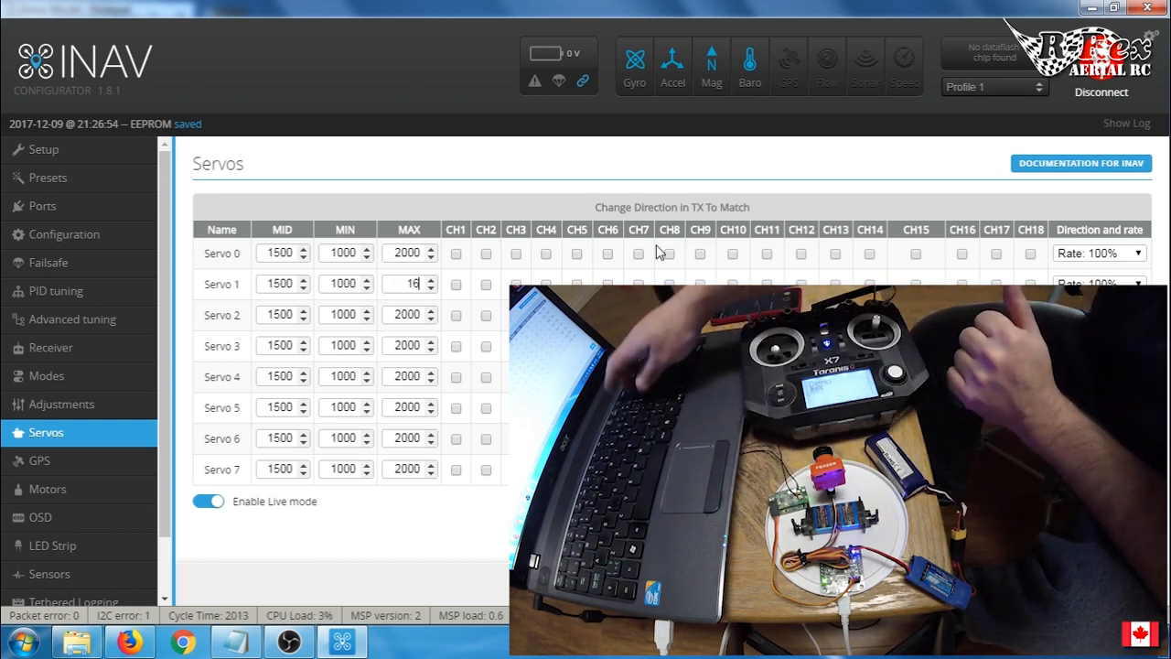
pyautogui.write('2000')
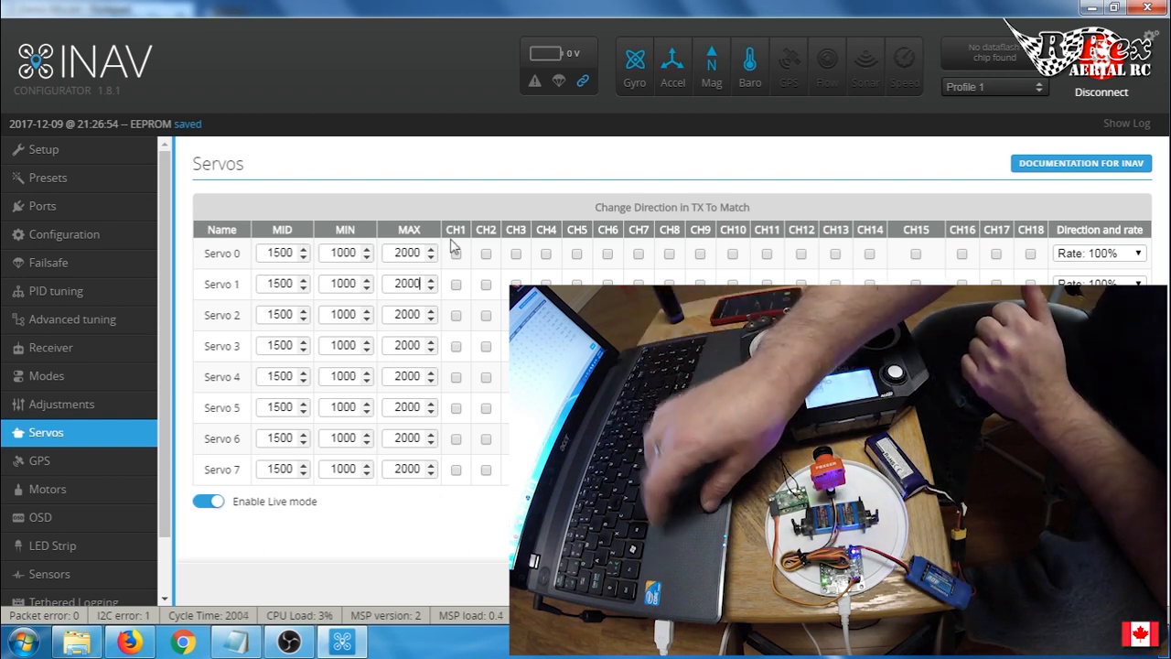
# Try limiting Servo 0's travel with MAX 1600 and with MIN 1400, saving each, and restore the limits to MIN 1000 and MAX 2000
pyautogui.doubleClick(403, 254)
pyautogui.write('1600')
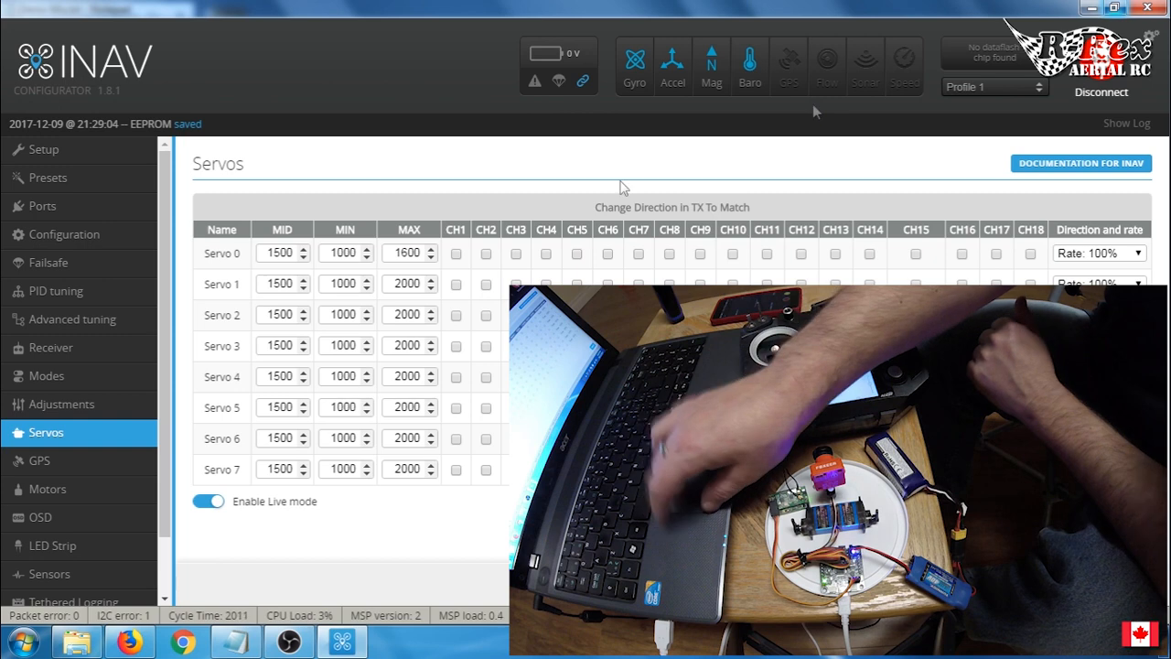
pyautogui.doubleClick(342, 252)
pyautogui.write('1400')
pyautogui.doubleClick(402, 253)
pyautogui.write('2000')
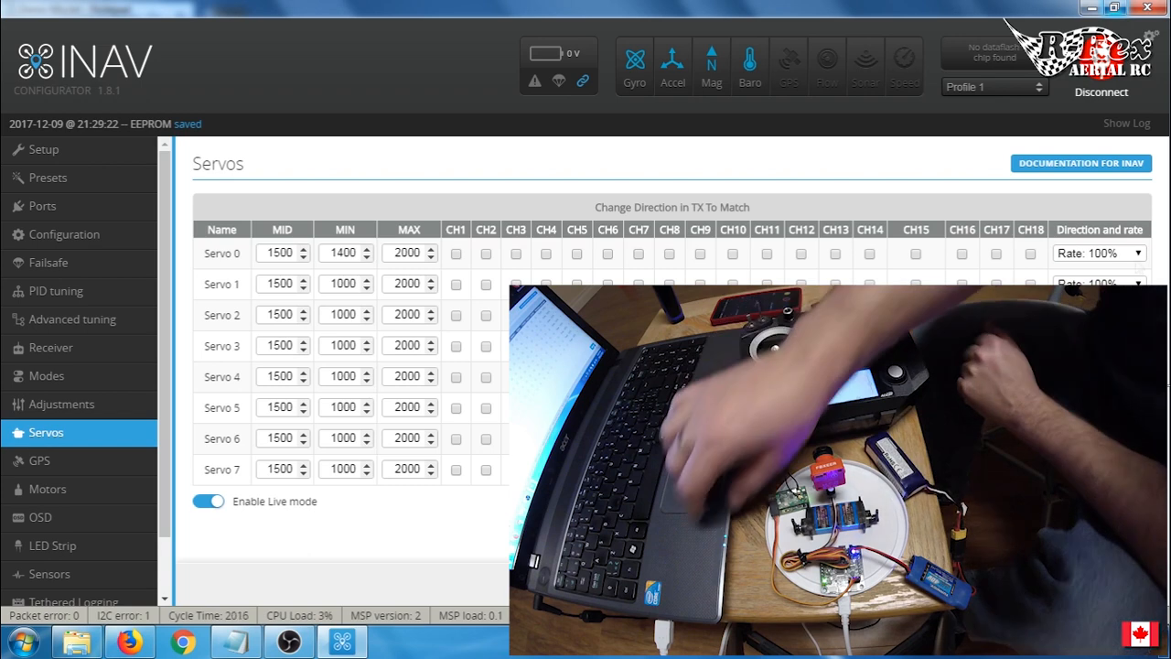
pyautogui.doubleClick(343, 252)
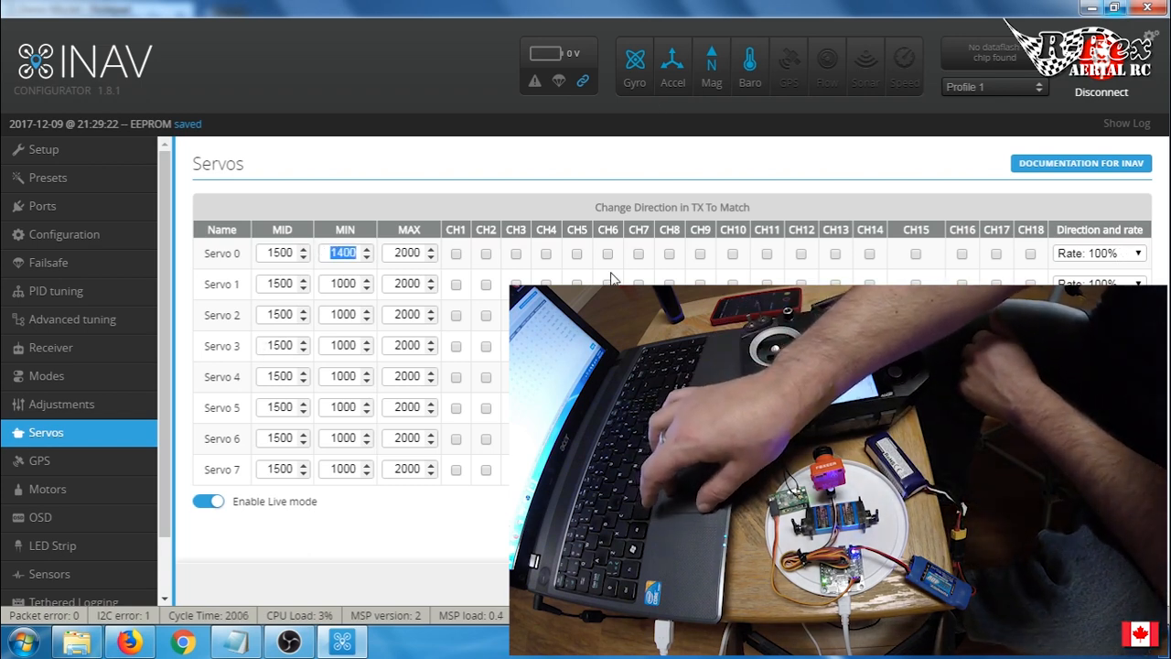
pyautogui.write('1000')
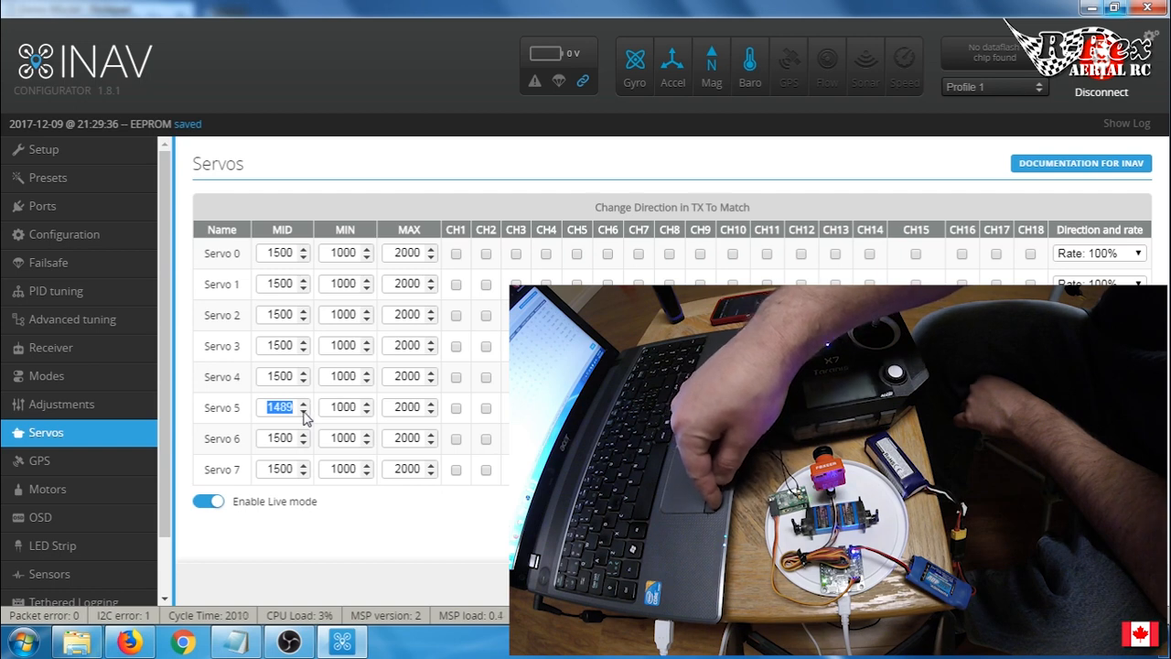
# Adjust the midpoint of Servo 5, trying MID values of 1400 and 1430
pyautogui.write('14')
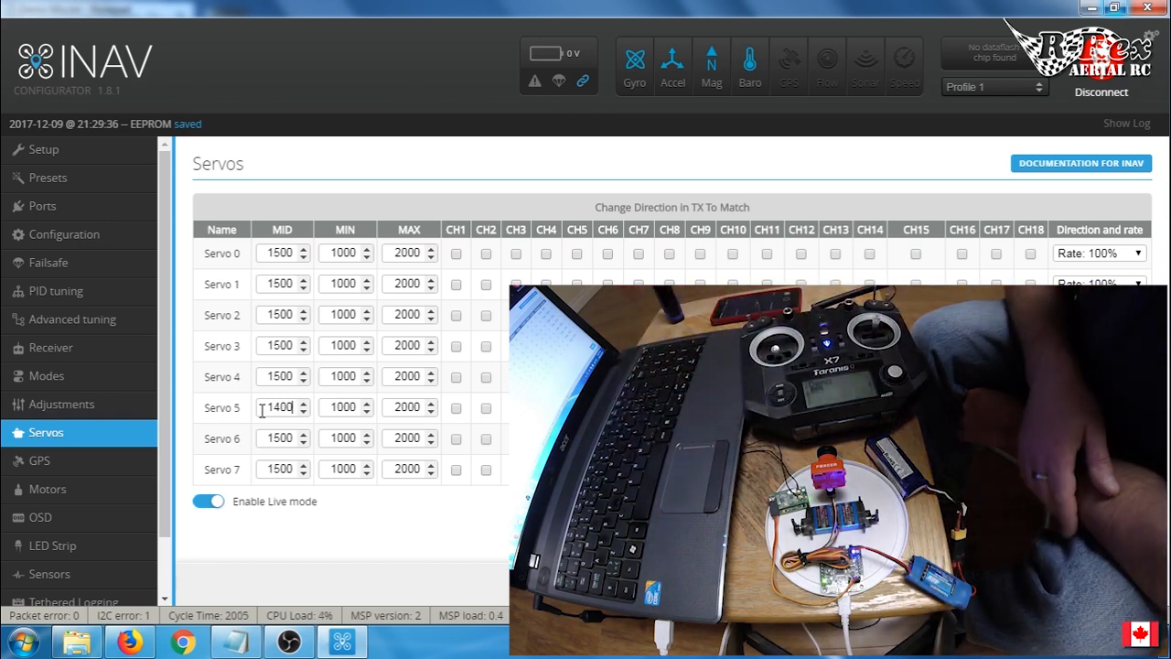
pyautogui.moveTo(262, 410); pyautogui.dragTo(341, 410)
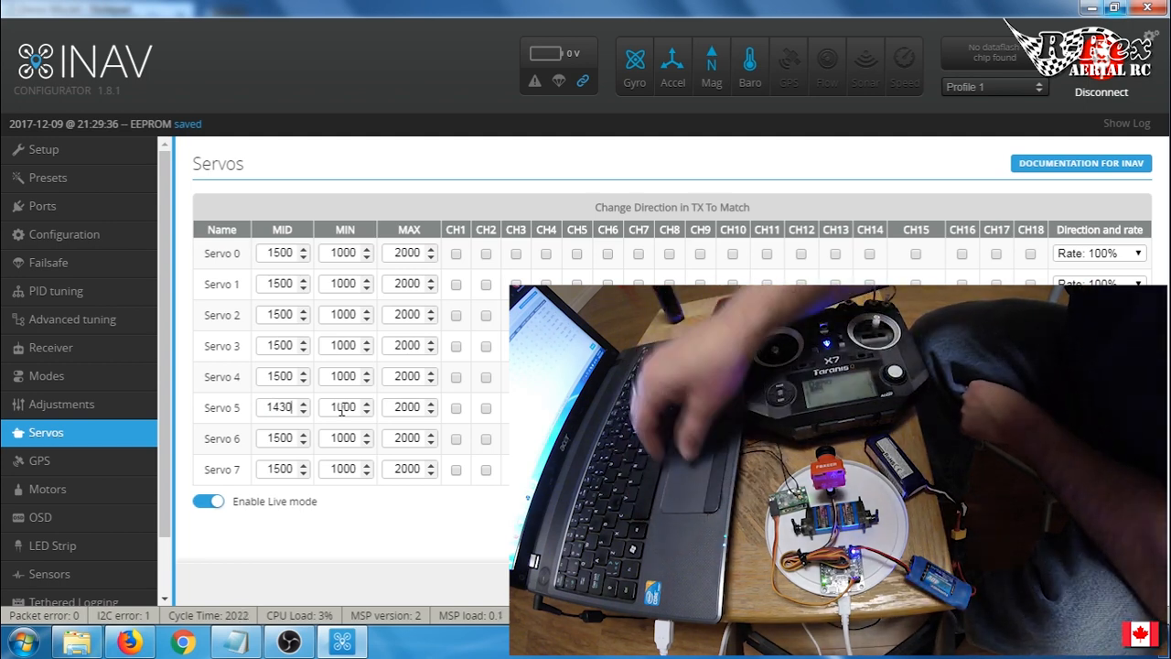
pyautogui.moveTo(263, 405); pyautogui.dragTo(419, 412)
pyautogui.write('14')
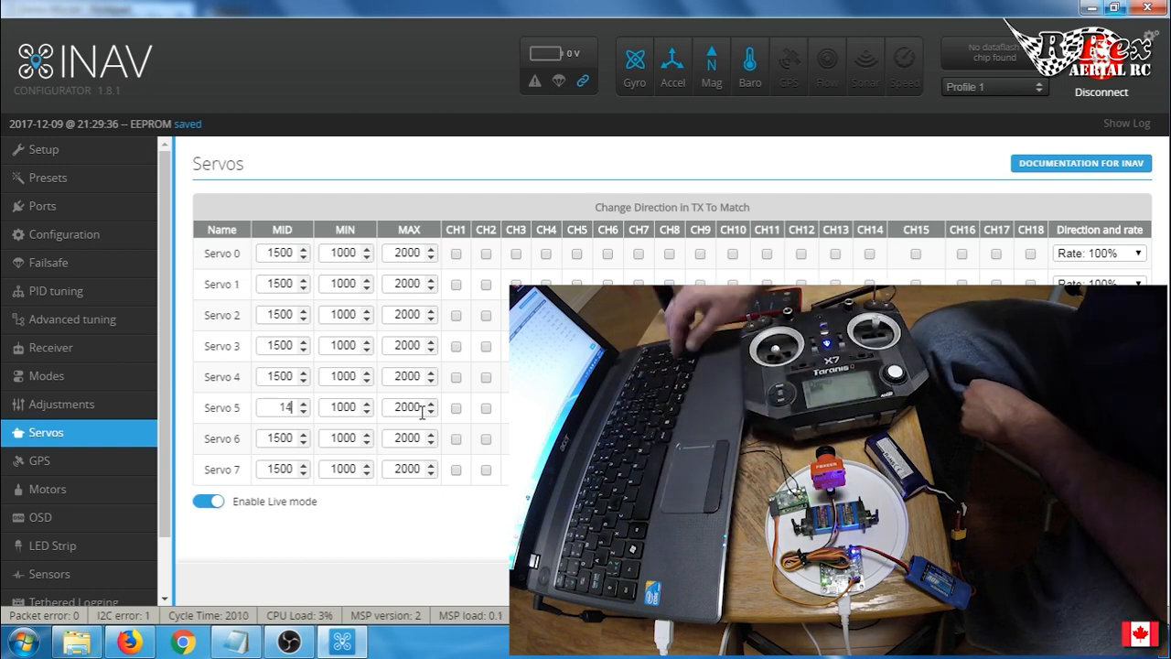